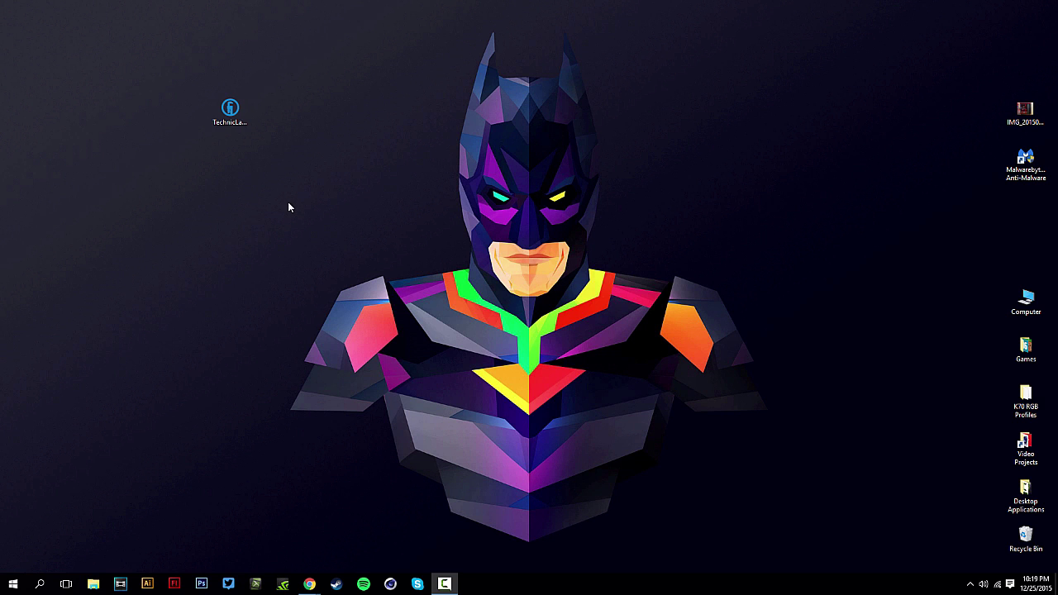
# Create a new desktop folder named Tutorial and open it.
pyautogui.click(218, 331)
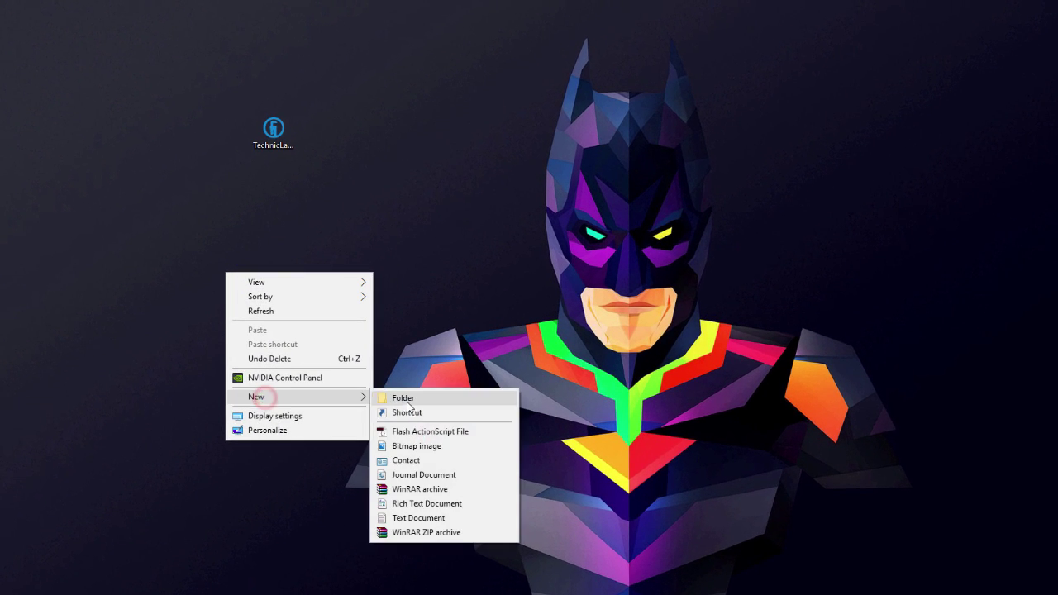
pyautogui.click(408, 405)
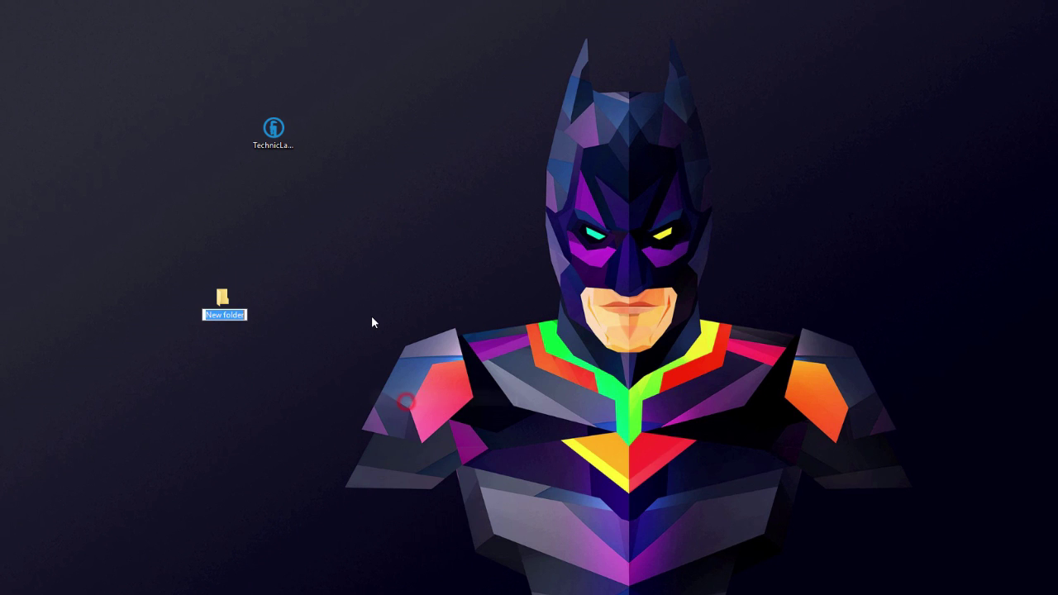
pyautogui.write('Tutorial')
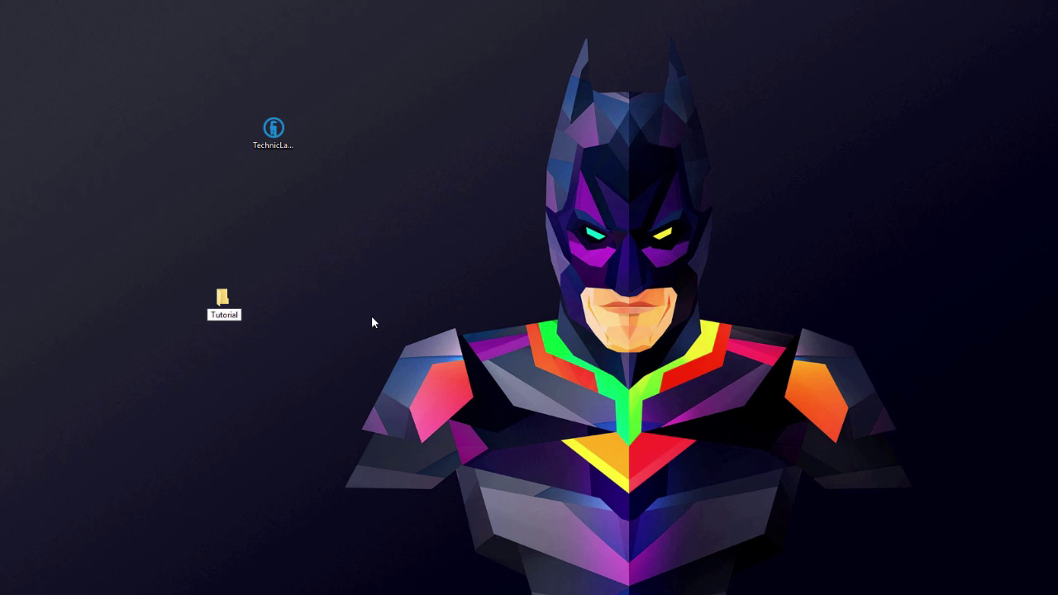
pyautogui.press('Return')
pyautogui.click(175, 244)
pyautogui.doubleClick(223, 303)
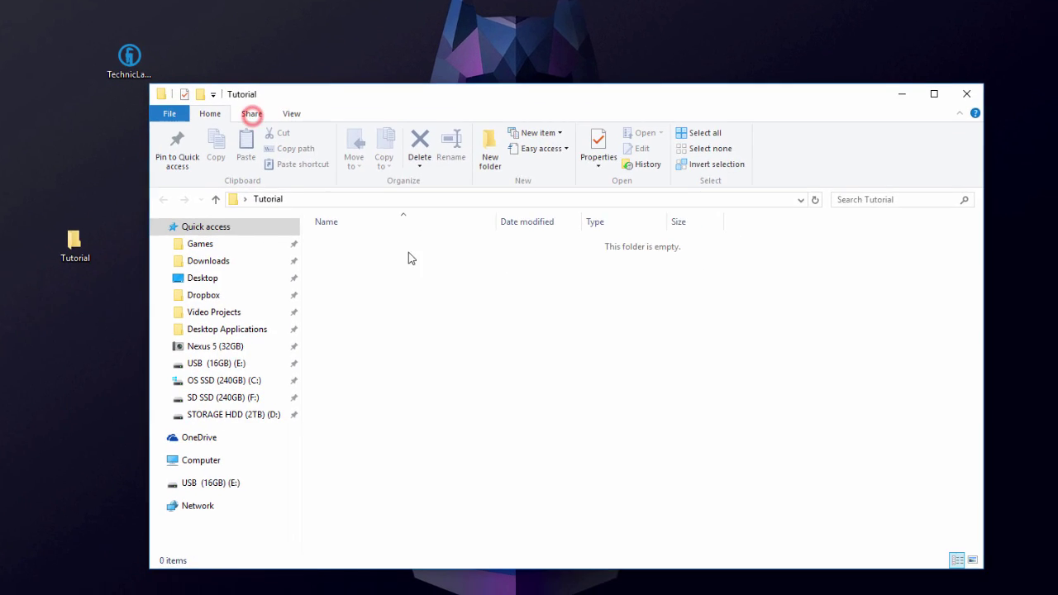
# Inside Tutorial, create three new folders named bin, mods and config.
pyautogui.rightClick(360, 299)
pyautogui.moveTo(418, 471)
pyautogui.click(548, 471)
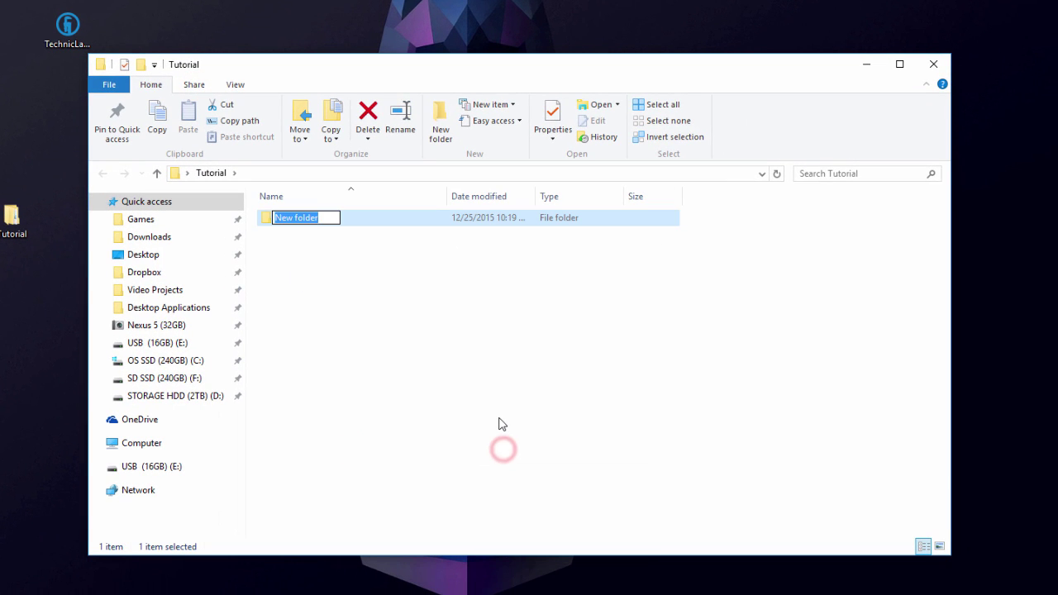
pyautogui.write('bin')
pyautogui.press('Return')
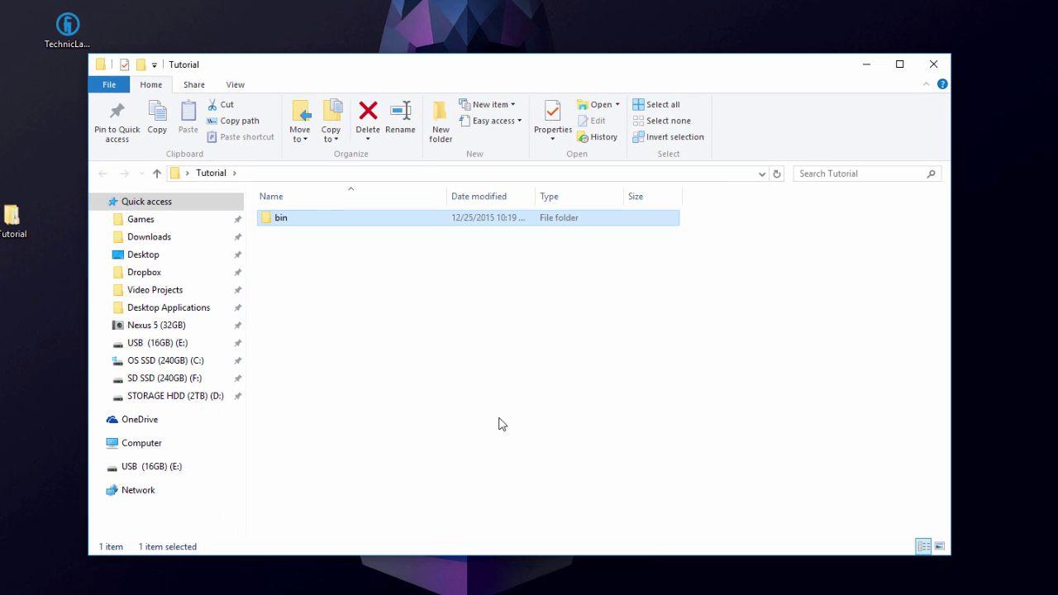
pyautogui.rightClick(366, 302)
pyautogui.click(421, 483)
pyautogui.click(557, 481)
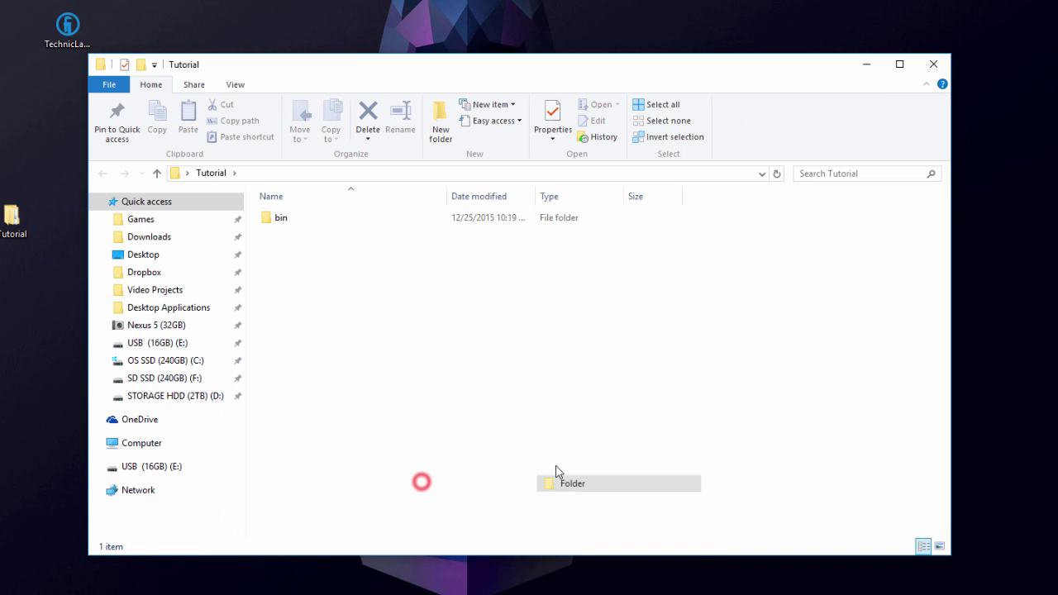
pyautogui.write('mods')
pyautogui.press('Return')
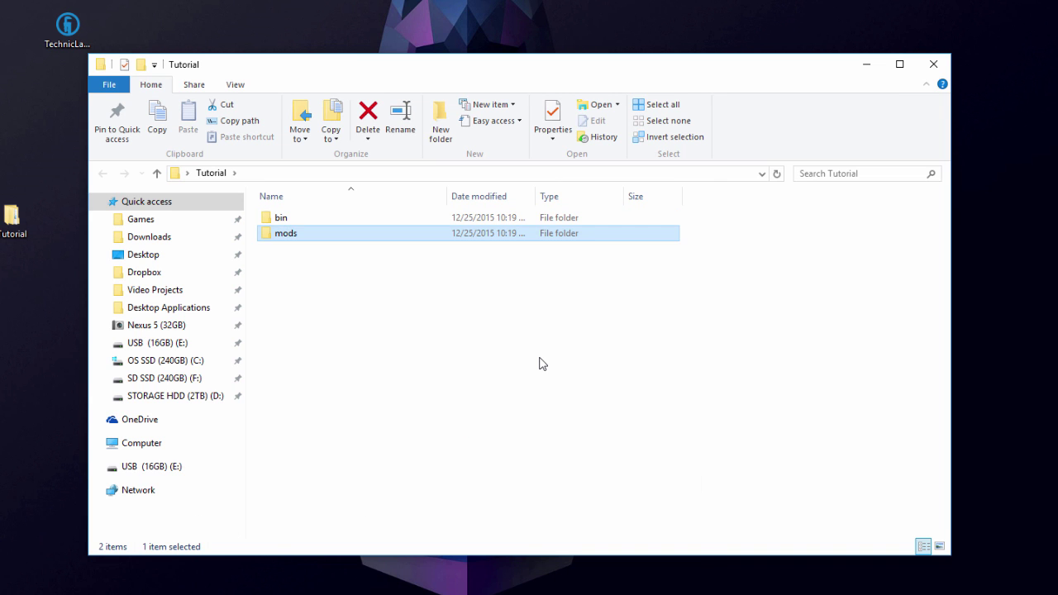
pyautogui.rightClick(382, 336)
pyautogui.click(407, 503)
pyautogui.click(590, 513)
pyautogui.write('config')
pyautogui.press('Return')
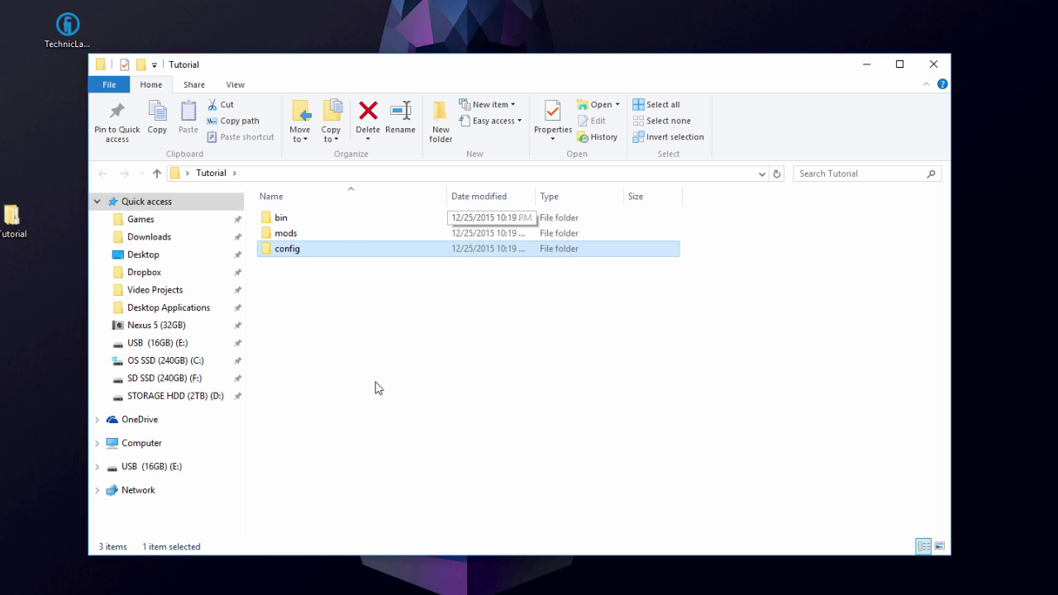
# Check the three new folders, then switch to the Java links document in Chrome.
pyautogui.moveTo(370, 309); pyautogui.dragTo(243, 207)
pyautogui.click(367, 284)
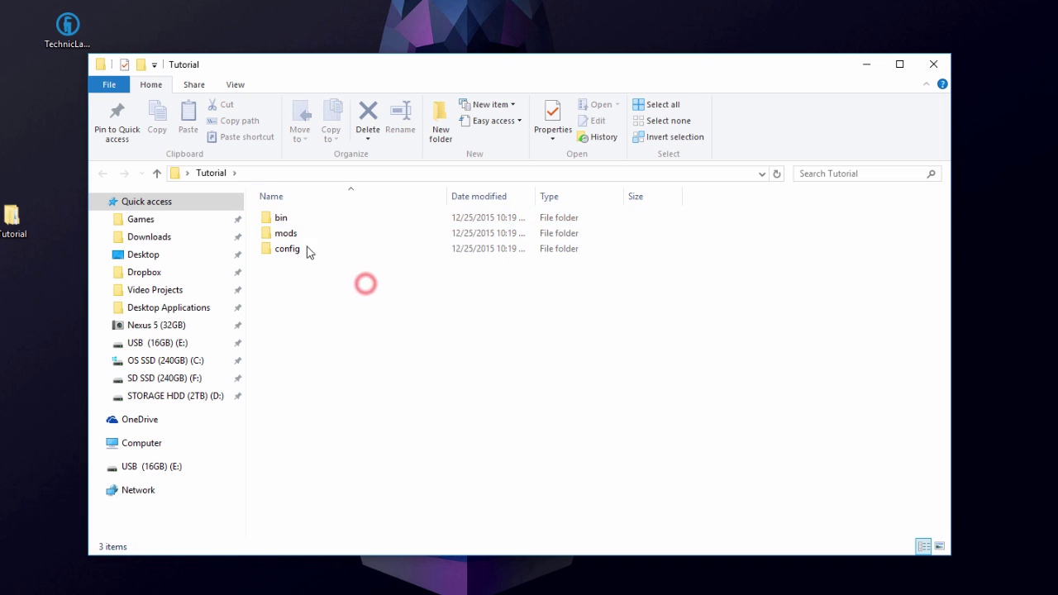
pyautogui.click(253, 576)
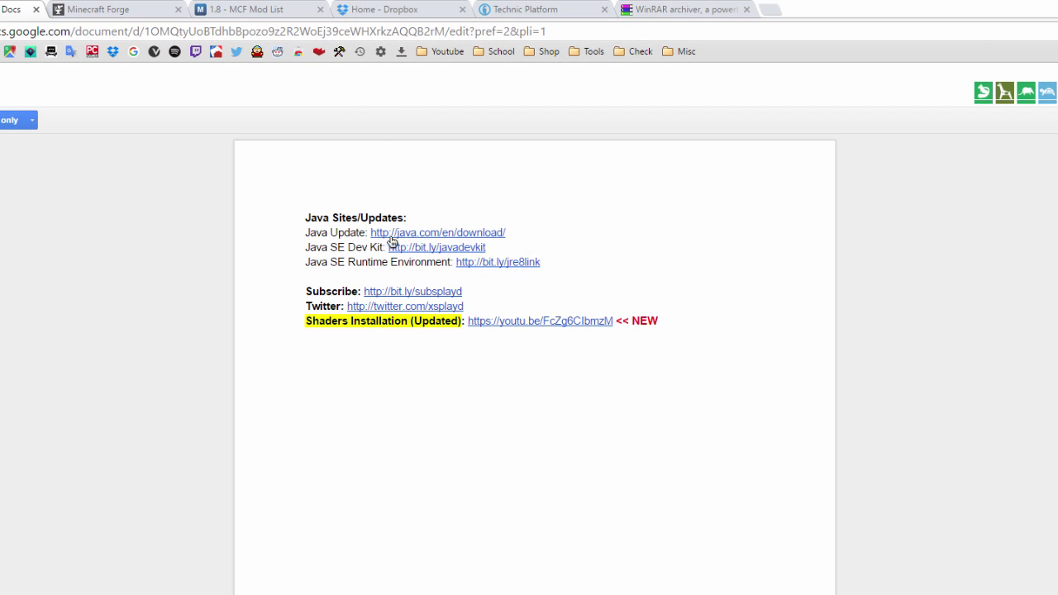
# Open the java.com download link in a new tab, then close it.
pyautogui.rightClick(385, 233)
pyautogui.click(411, 244)
pyautogui.click(178, 9)
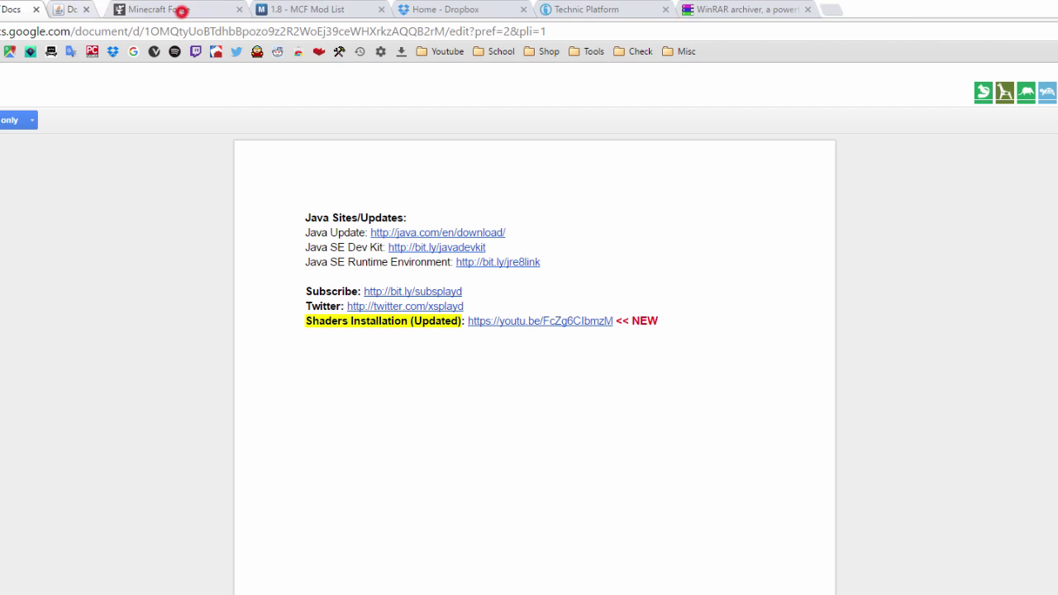
# Accept the Java 8u65 license on the jre8link page, check Windows x86 Offline, then close both tabs.
pyautogui.rightClick(505, 266)
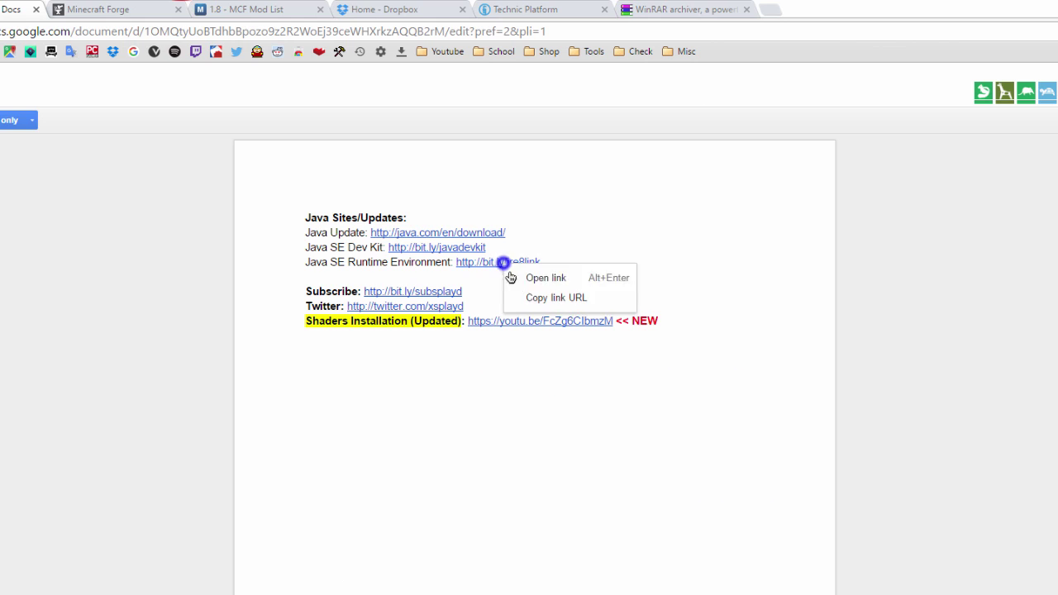
pyautogui.click(520, 278)
pyautogui.scroll(-2, 347, 225)
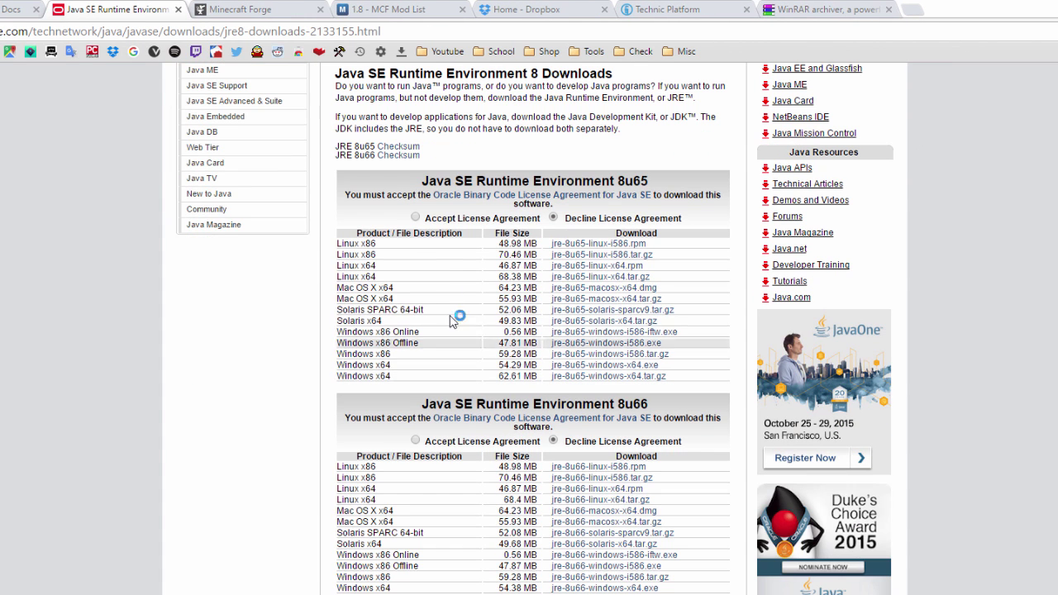
pyautogui.click(416, 219)
pyautogui.moveTo(397, 381); pyautogui.dragTo(370, 379)
pyautogui.moveTo(419, 346); pyautogui.dragTo(344, 346)
pyautogui.scroll(2, 206, 124)
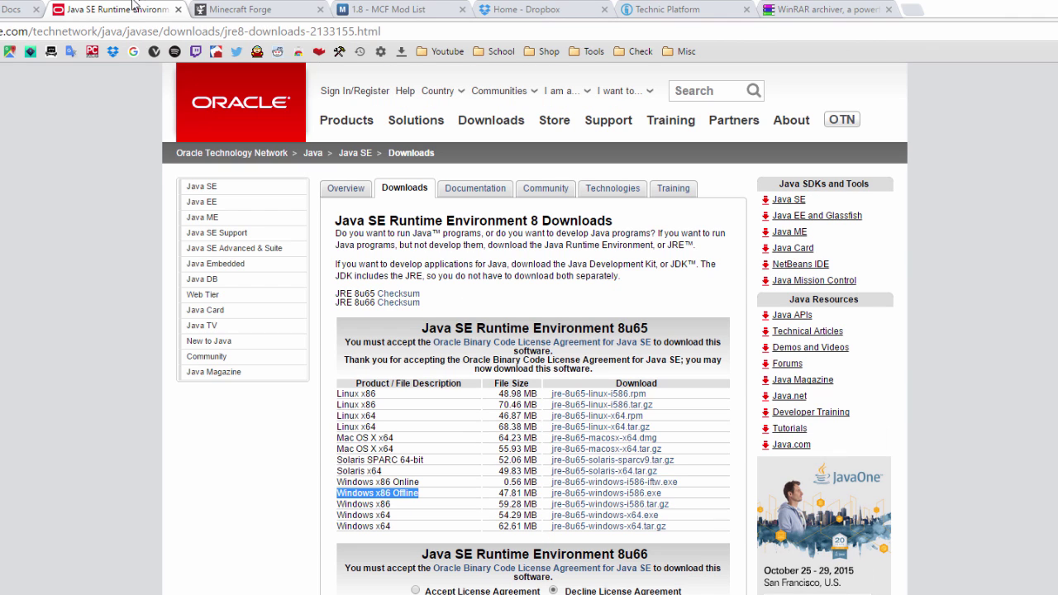
pyautogui.click(179, 10)
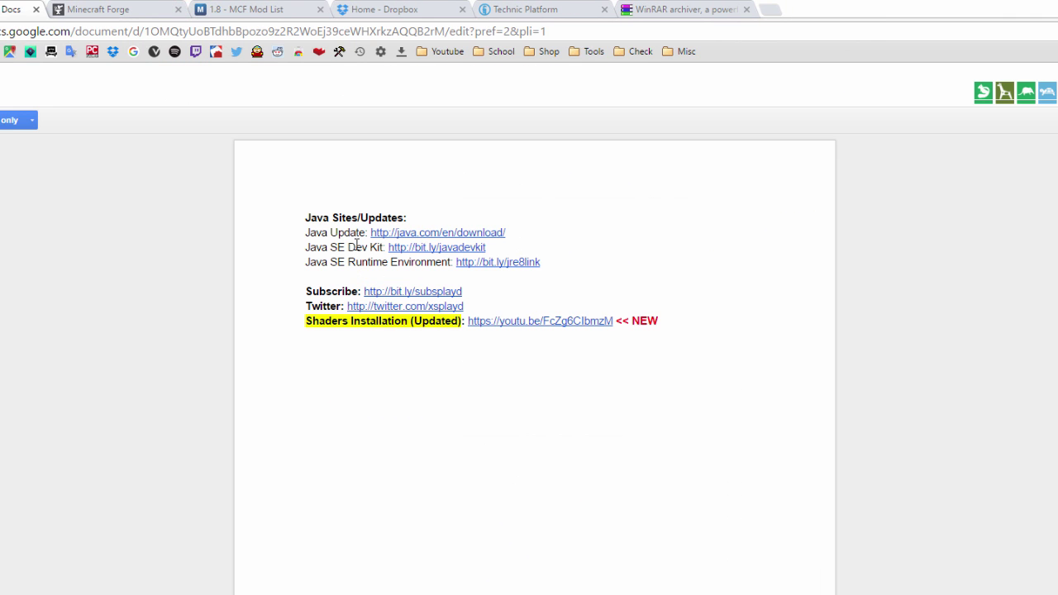
pyautogui.click(35, 9)
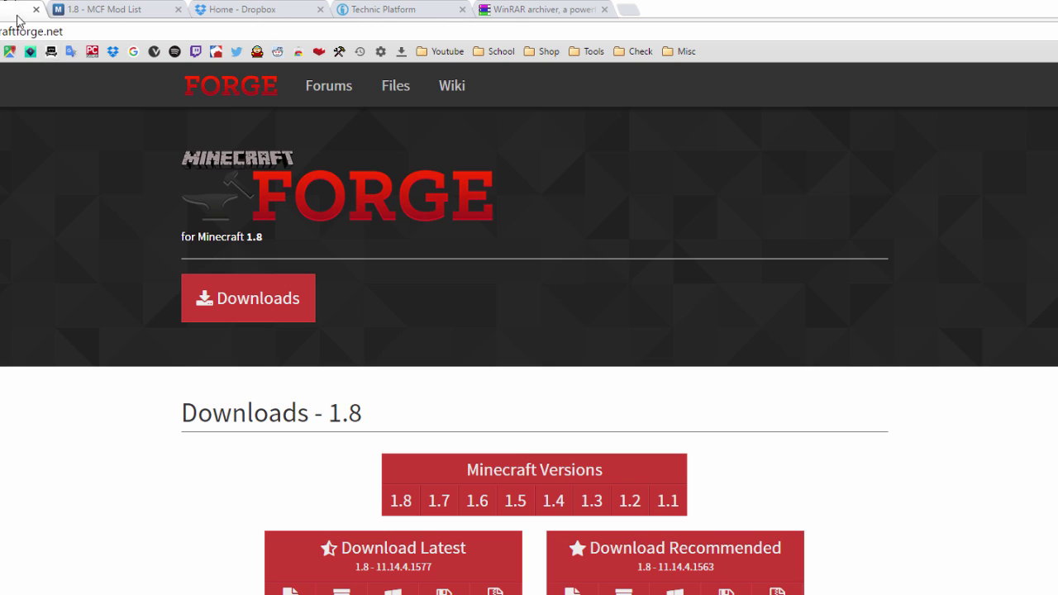
# Scroll down the Forge 1.8 downloads page to the full table of builds.
pyautogui.scroll(-1, 595, 348)
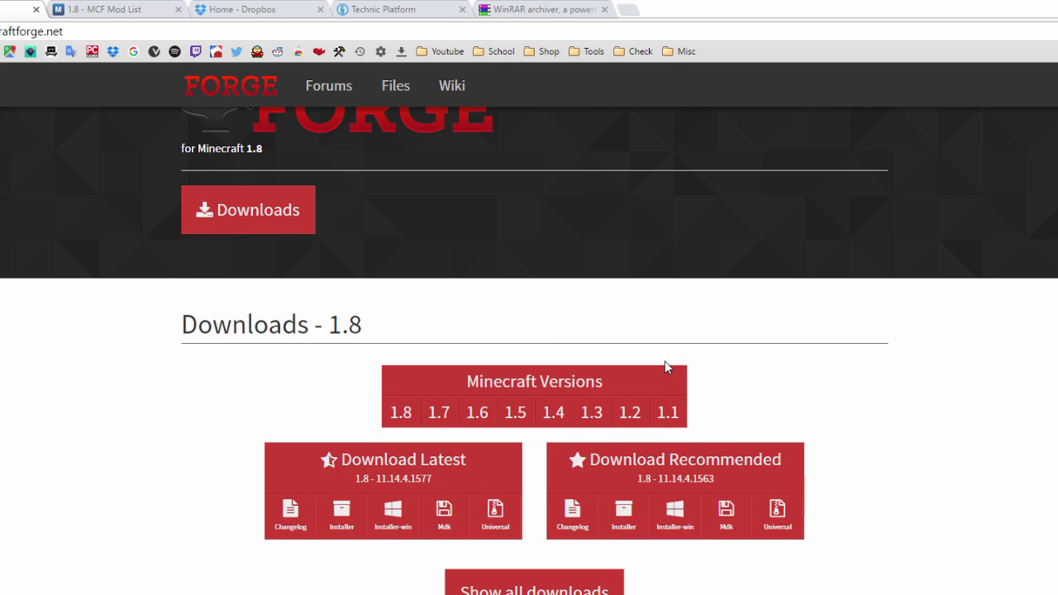
pyautogui.moveTo(404, 417)
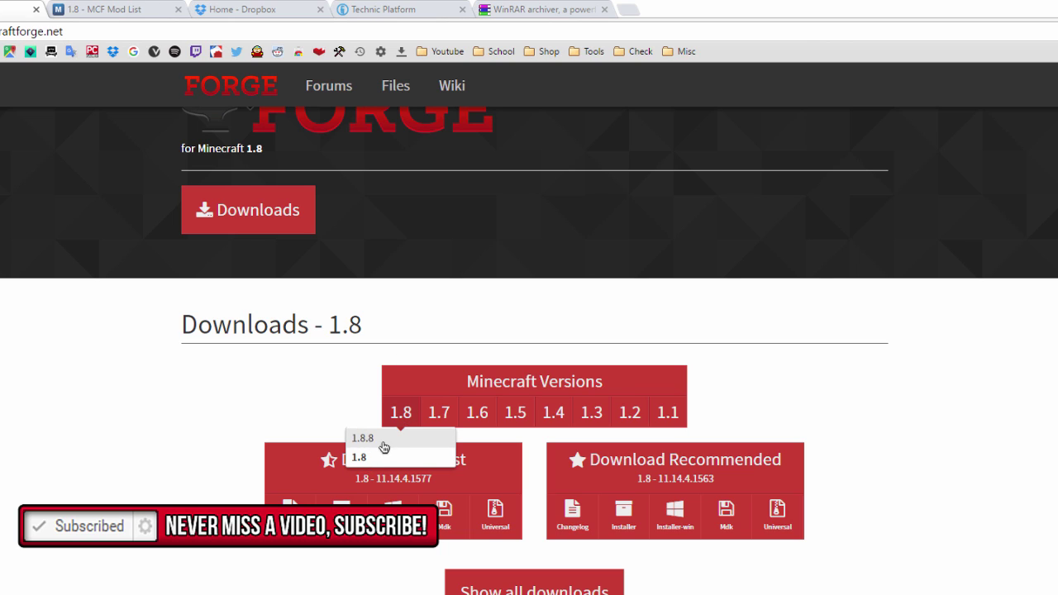
pyautogui.moveTo(439, 423)
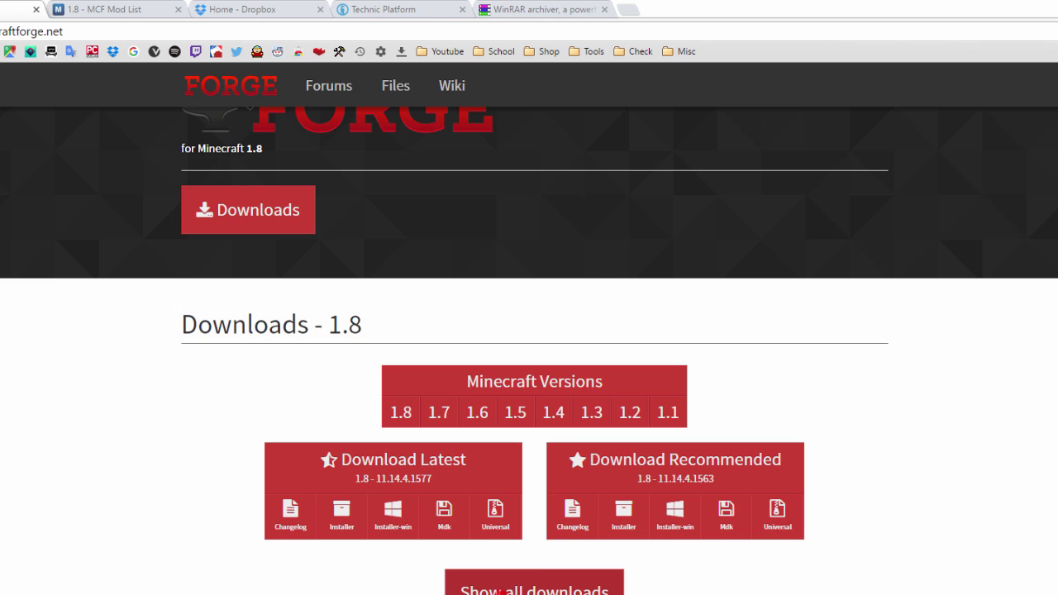
pyautogui.scroll(-5, 671, 435)
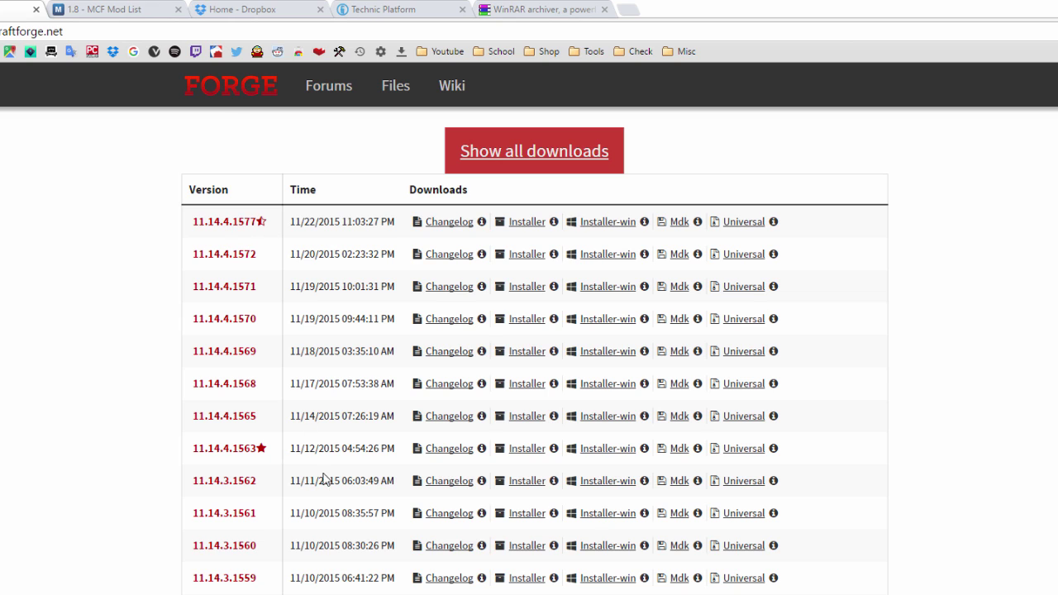
pyautogui.scroll(-1, 269, 451)
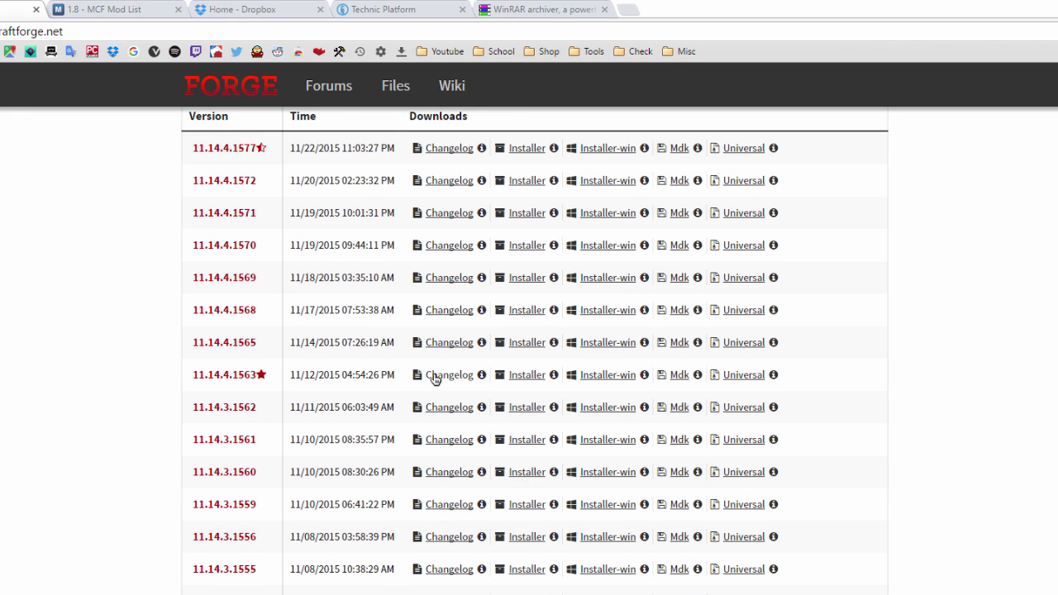
# Save the Installer-win file for Forge build 11.14.4.1563 to the desktop.
pyautogui.moveTo(643, 377)
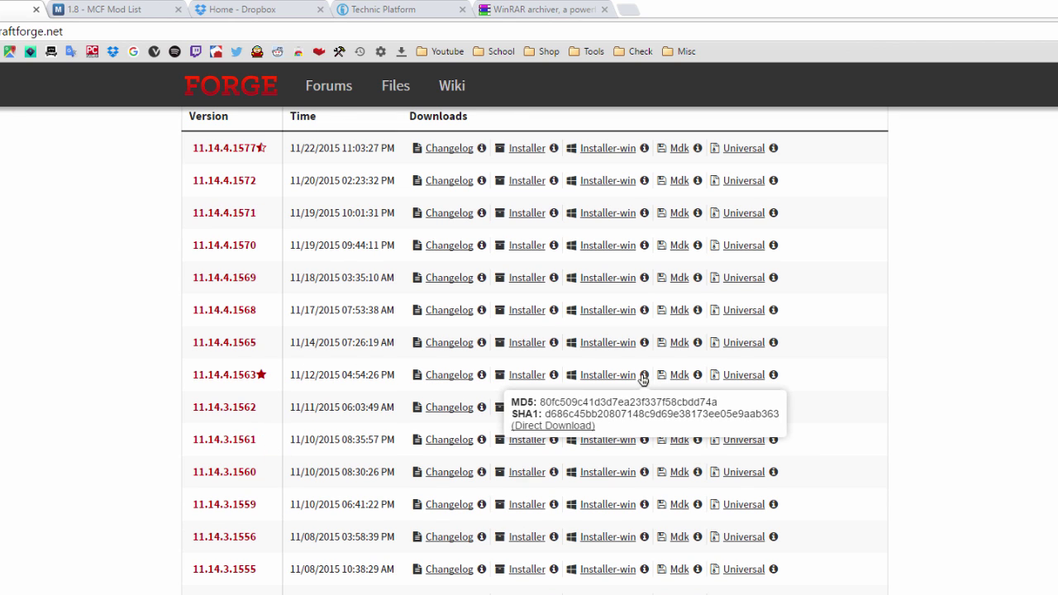
pyautogui.click(643, 376)
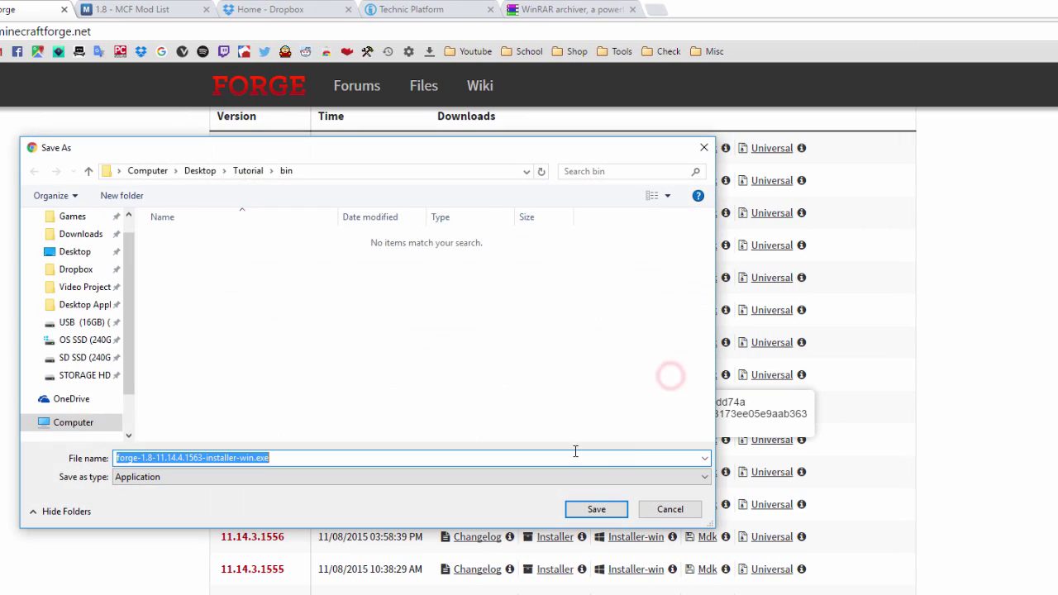
pyautogui.click(68, 252)
pyautogui.click(606, 510)
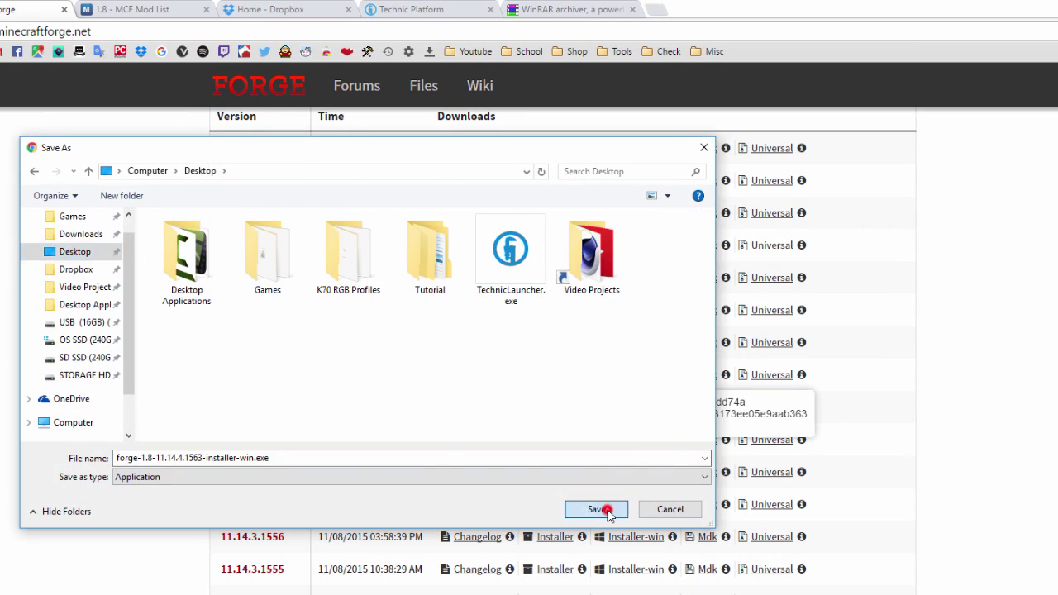
# Save the 11.14.4.1563 universal jar as modpack.jar in Tutorial\bin, then close the Forge page.
pyautogui.click(801, 377)
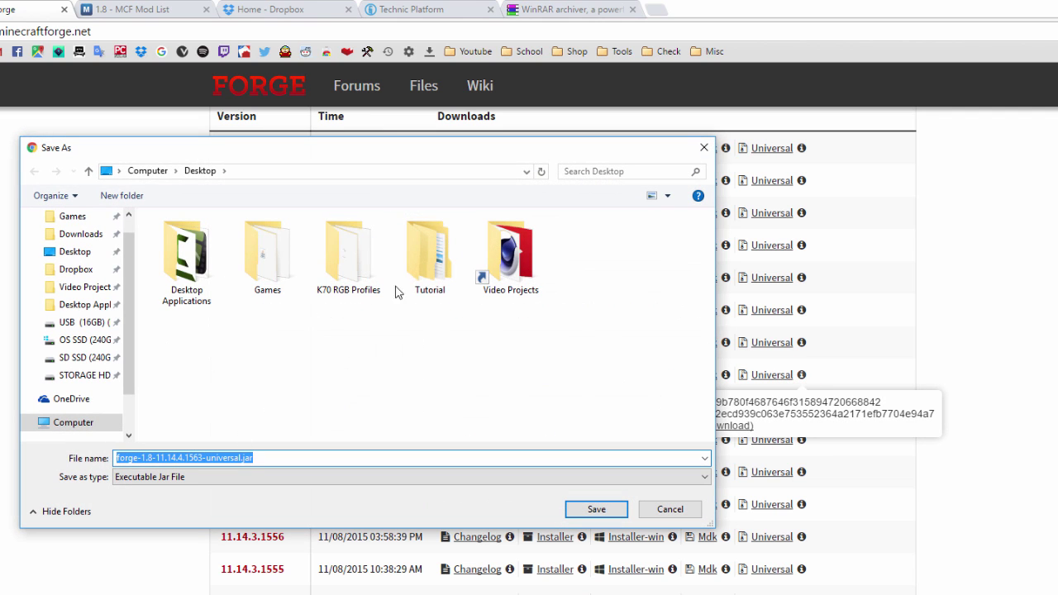
pyautogui.doubleClick(423, 269)
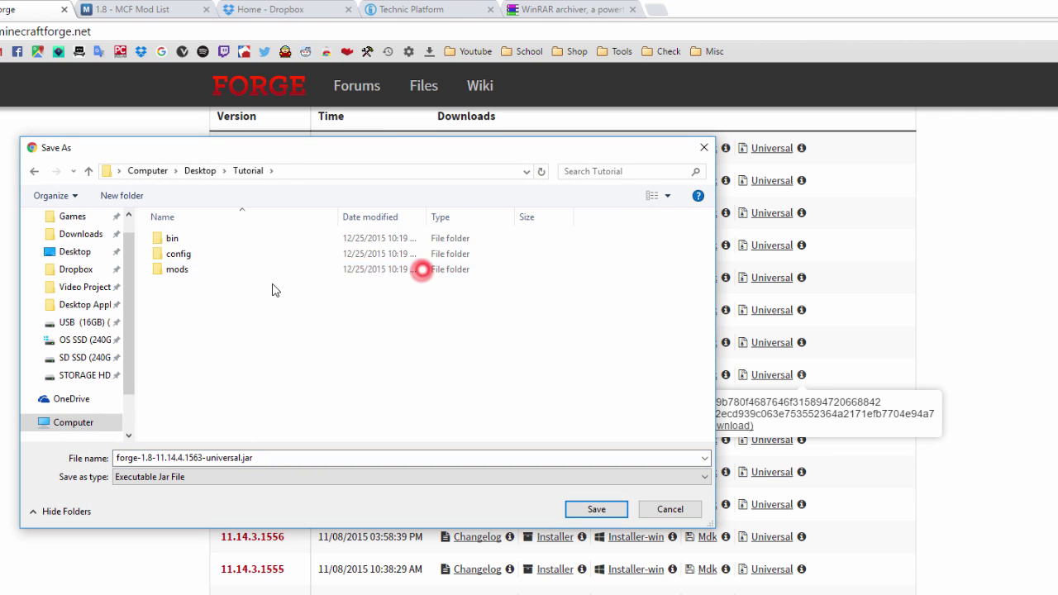
pyautogui.doubleClick(176, 239)
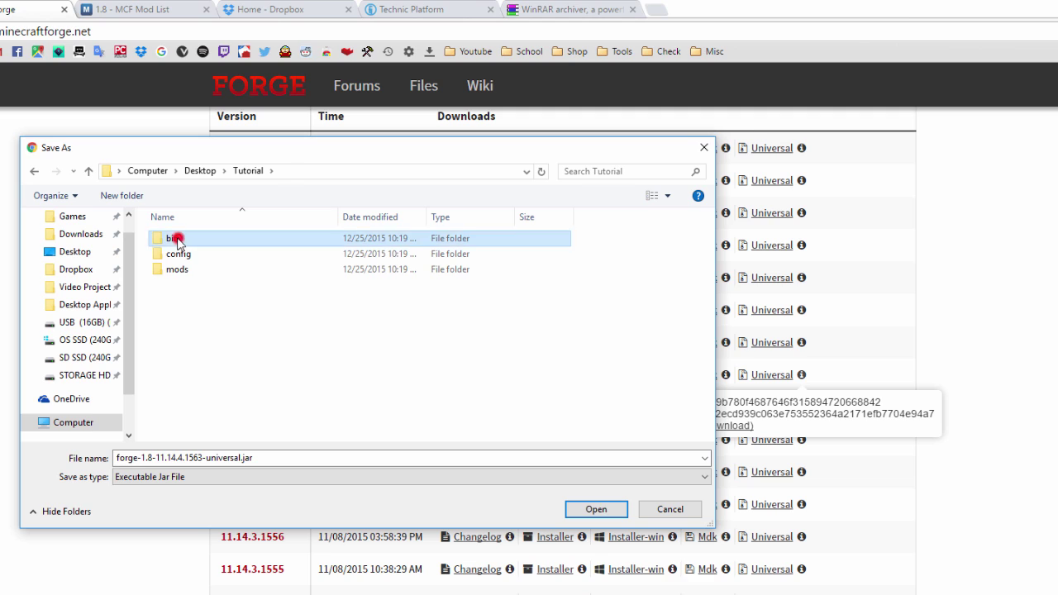
pyautogui.click(239, 458)
pyautogui.moveTo(240, 457); pyautogui.dragTo(106, 458)
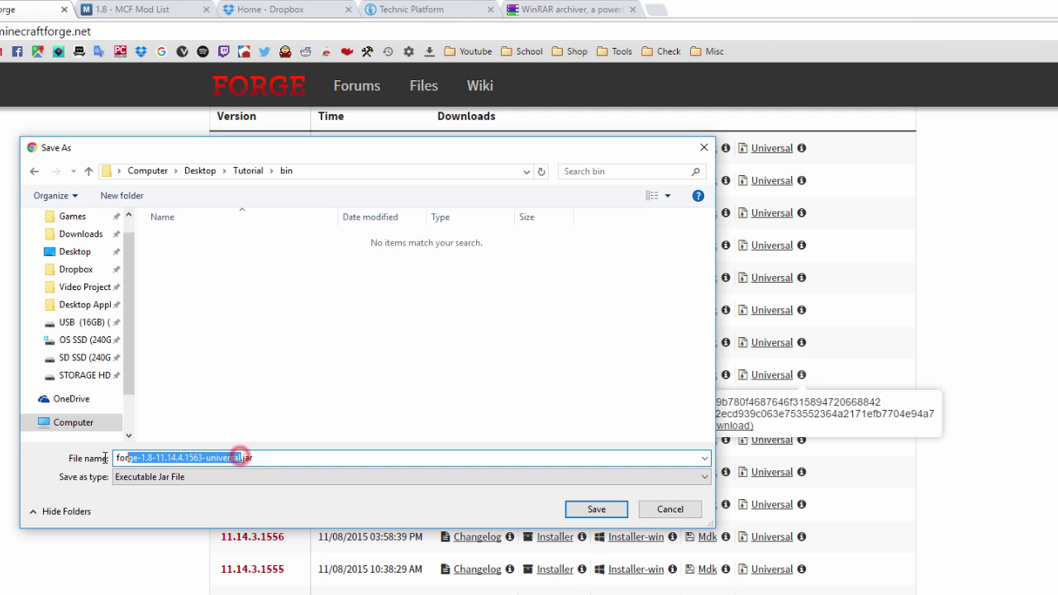
pyautogui.press('BackSpace')
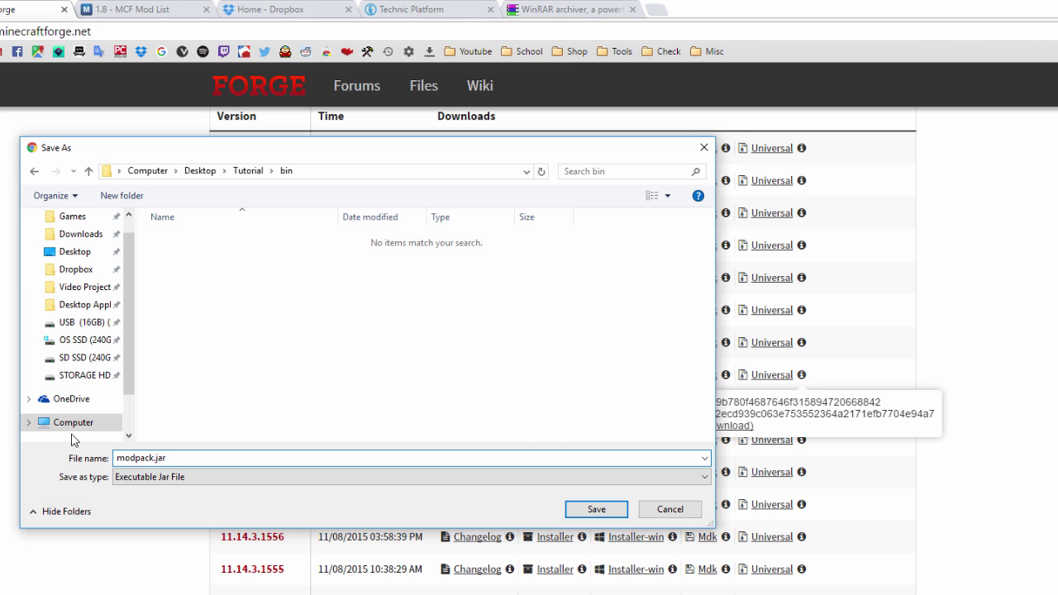
pyautogui.press('Return')
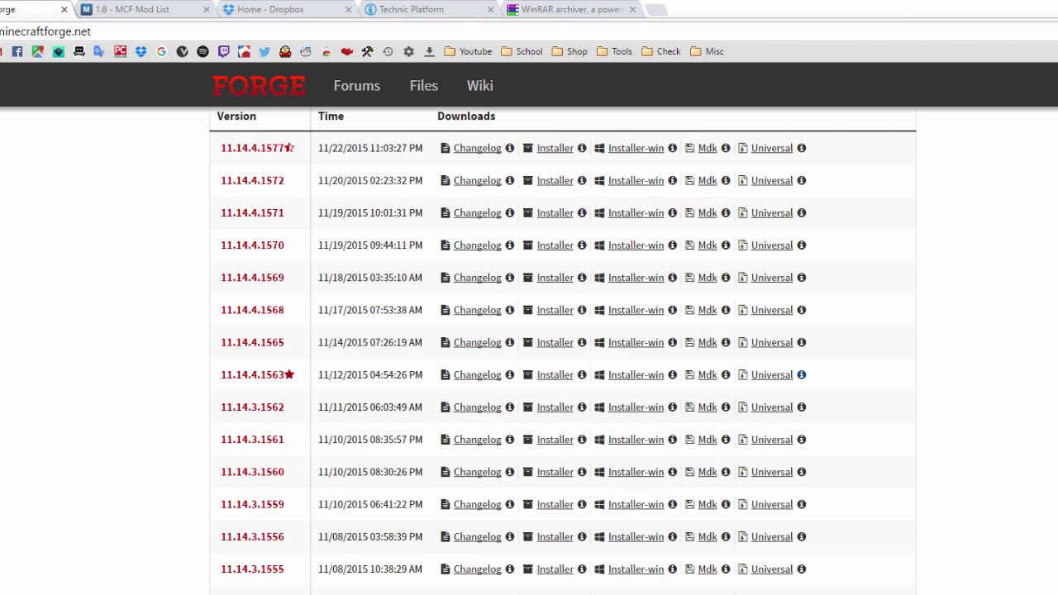
pyautogui.click(65, 10)
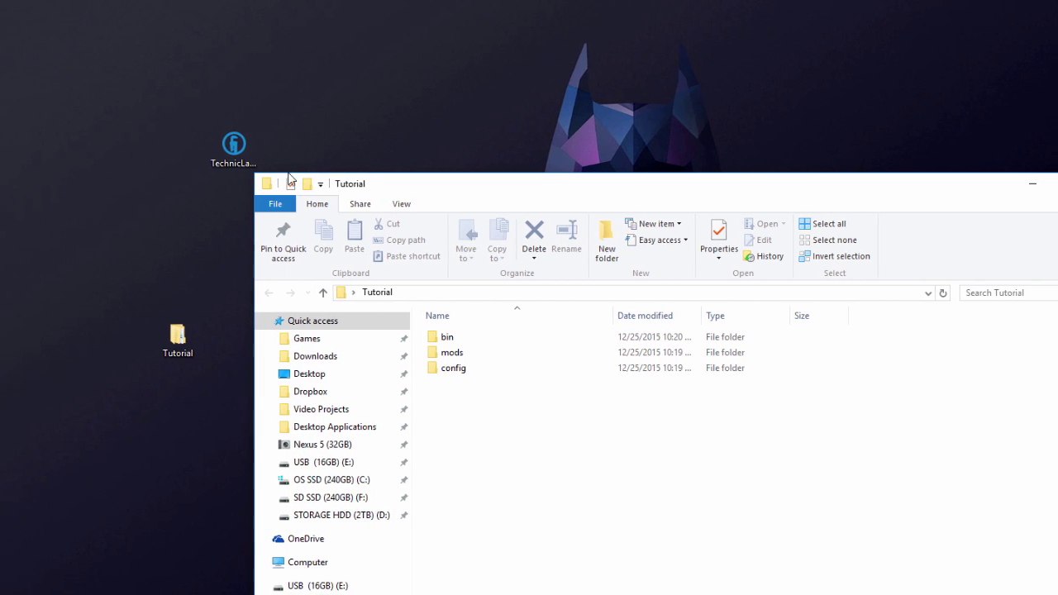
# Move the Forge installer to the desktop and run it to install the client.
pyautogui.moveTo(472, 187); pyautogui.dragTo(529, 157)
pyautogui.moveTo(28, 20); pyautogui.dragTo(147, 290)
pyautogui.doubleClick(87, 267)
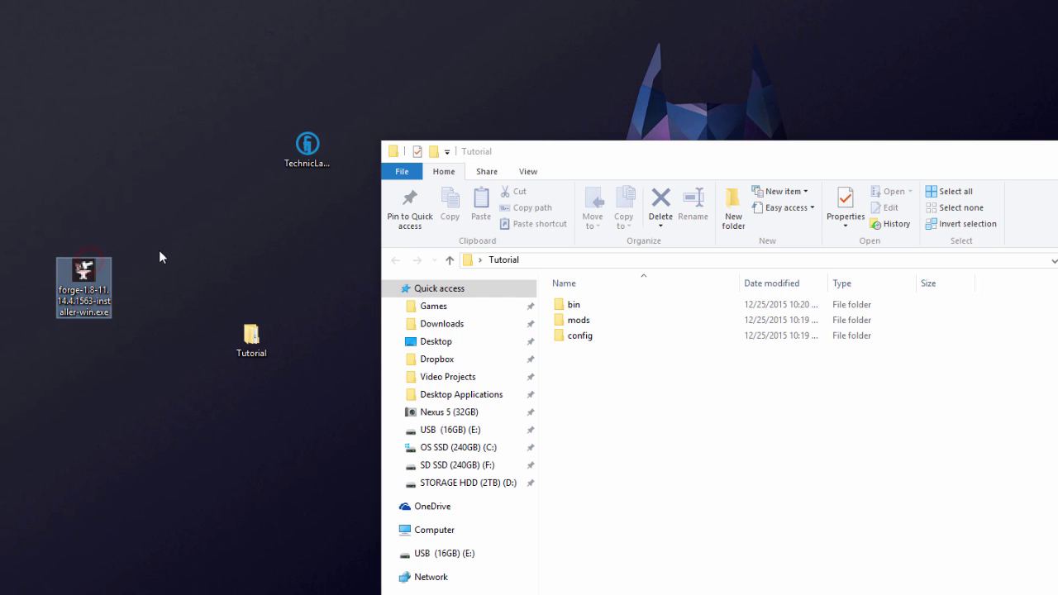
pyautogui.moveTo(696, 291); pyautogui.dragTo(686, 301)
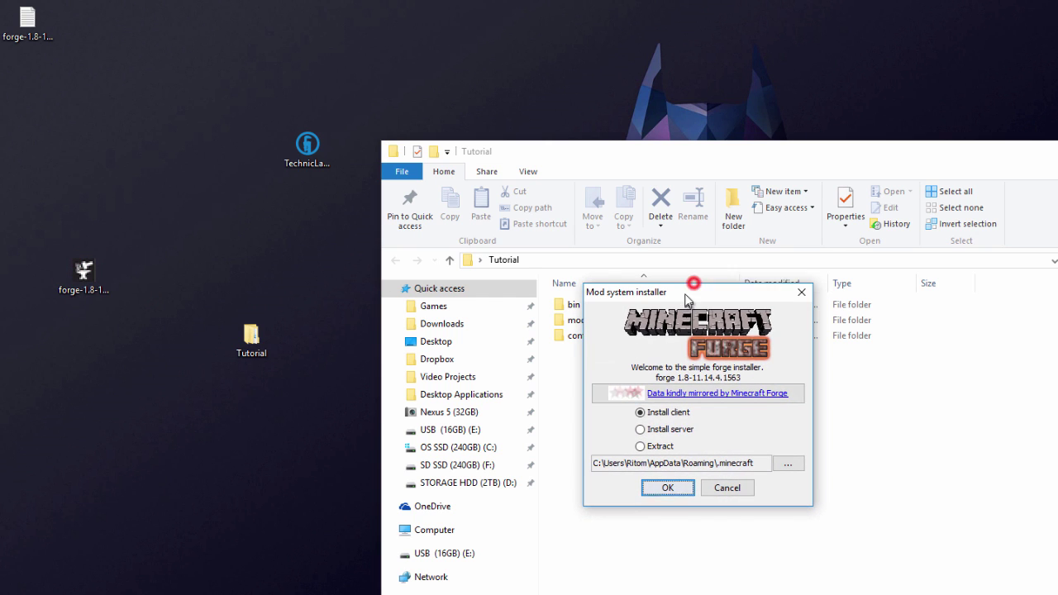
pyautogui.click(669, 487)
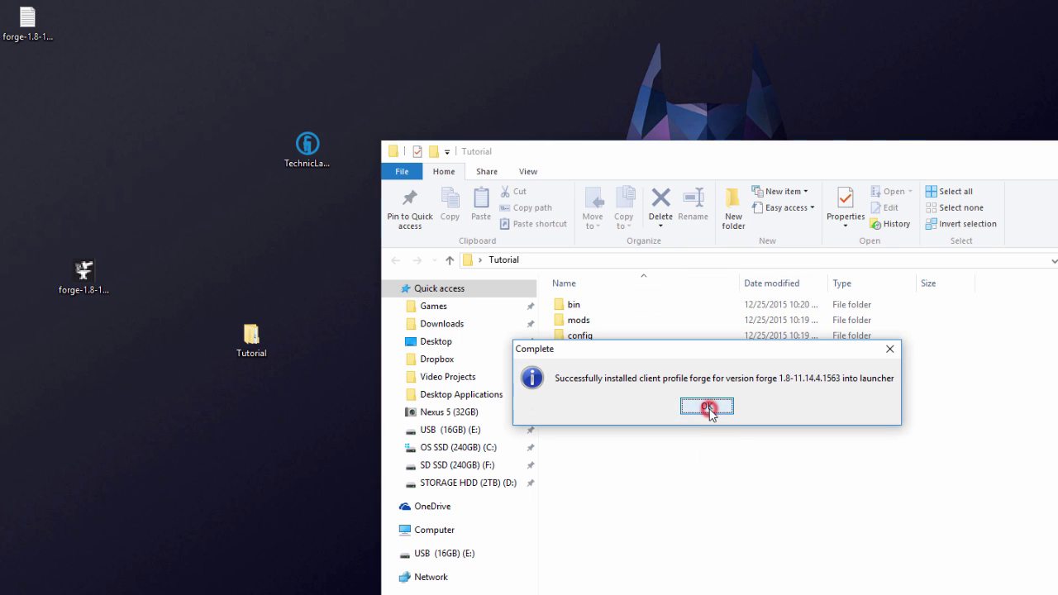
pyautogui.click(707, 407)
# Delete the Forge installer and its log file from the desktop.
pyautogui.moveTo(48, 219); pyautogui.dragTo(145, 329)
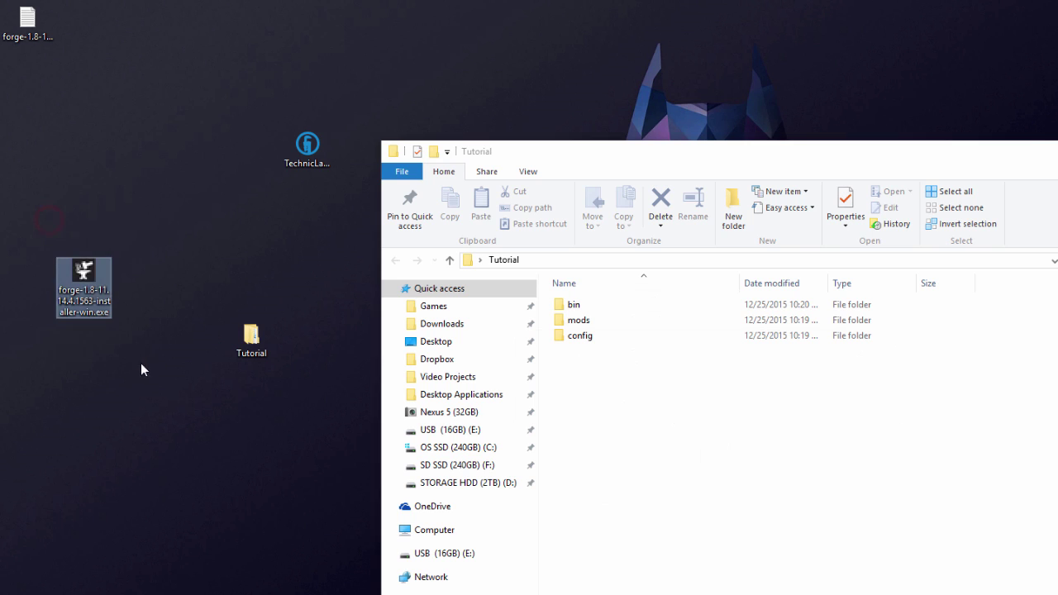
pyautogui.click(136, 348)
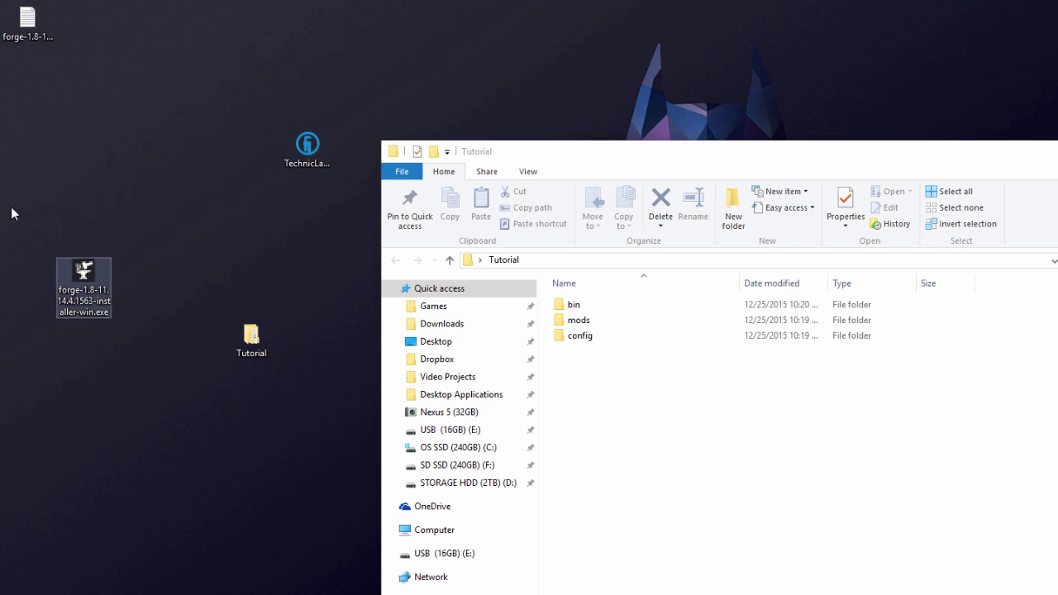
pyautogui.moveTo(12, 13); pyautogui.dragTo(101, 152)
pyautogui.click(114, 148)
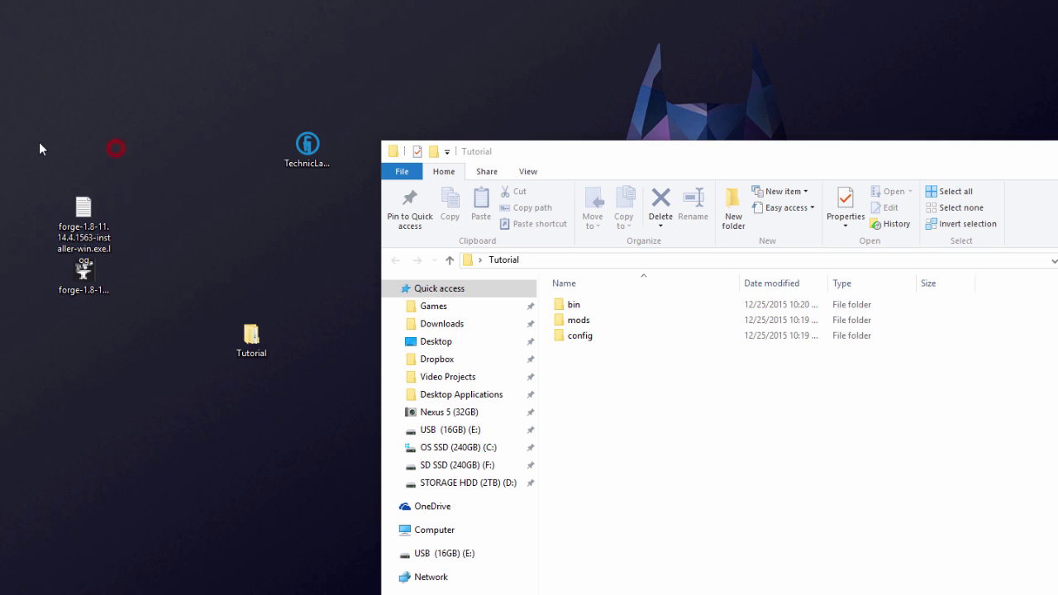
pyautogui.moveTo(1, 105); pyautogui.dragTo(134, 336)
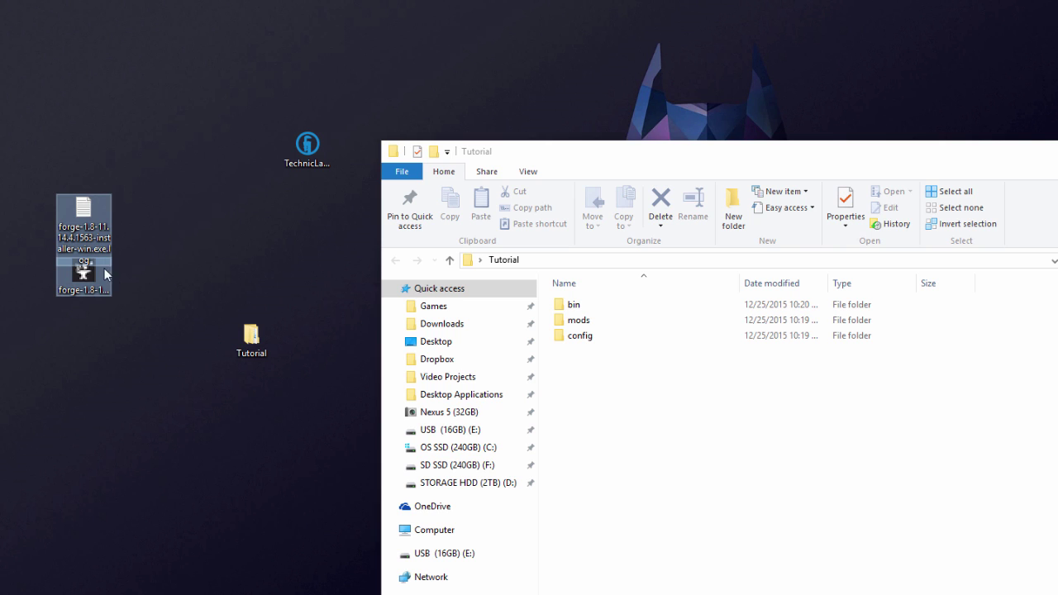
pyautogui.press('Delete')
# Bring the Tutorial window forward and open its mods folder.
pyautogui.click(517, 160)
pyautogui.moveTo(518, 160); pyautogui.dragTo(488, 149)
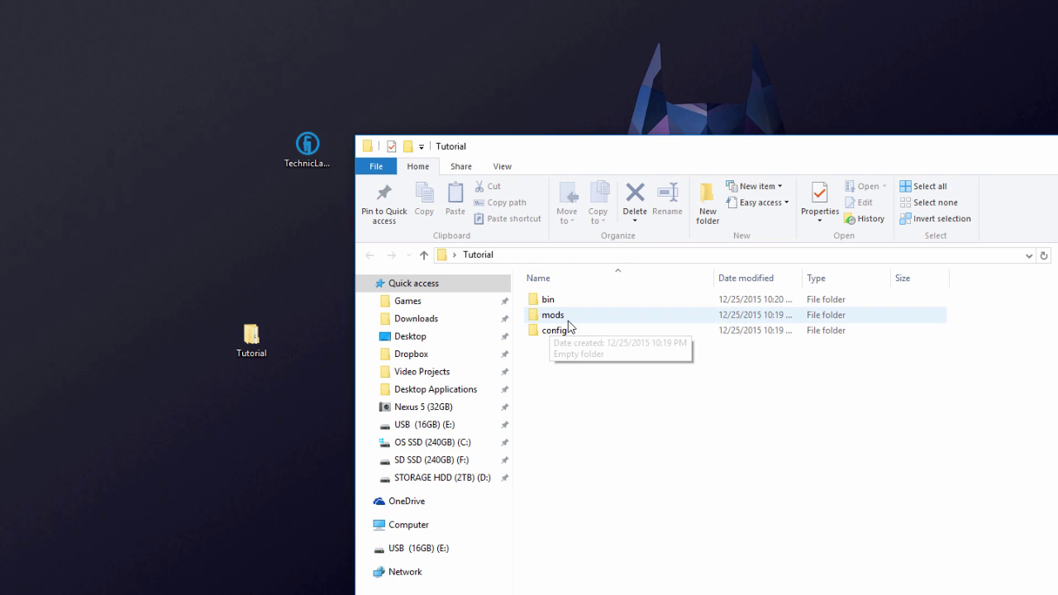
pyautogui.doubleClick(559, 317)
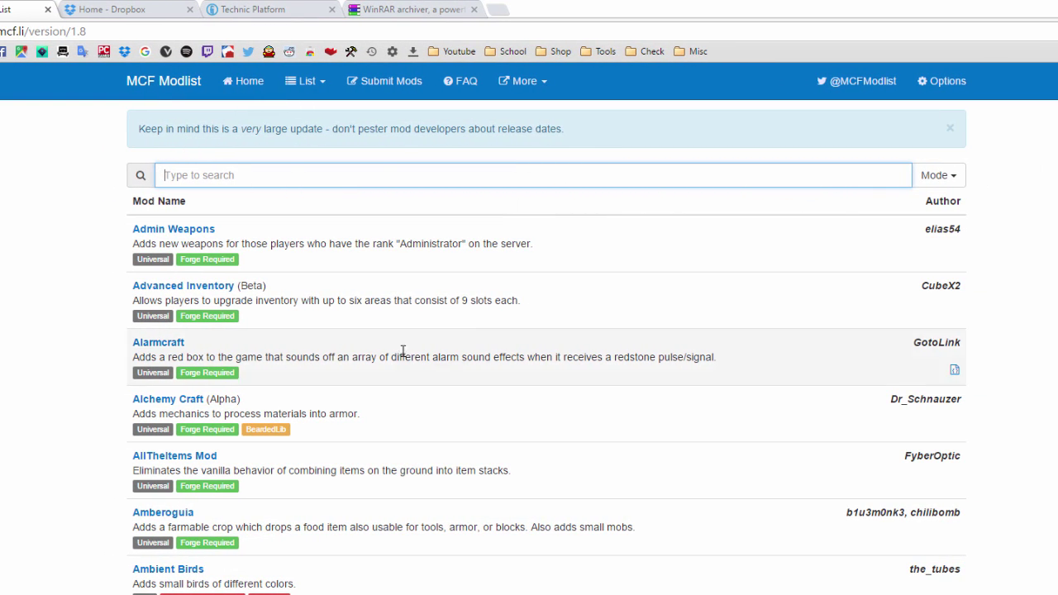
pyautogui.scroll(2, 378, 342)
pyautogui.scroll(-3, 355, 339)
pyautogui.scroll(2, 360, 371)
pyautogui.scroll(1, 302, 113)
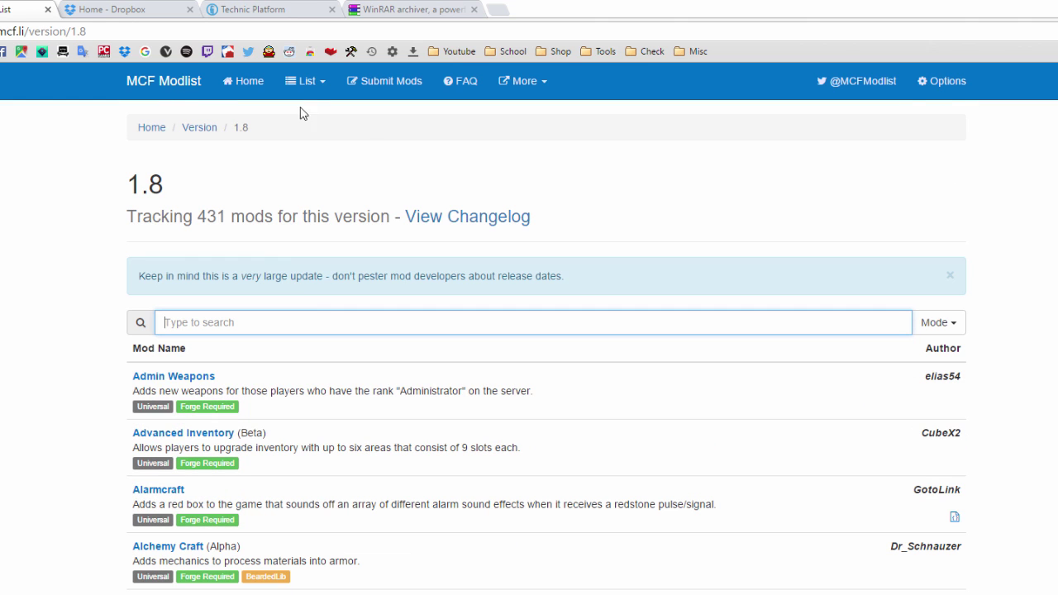
pyautogui.click(300, 85)
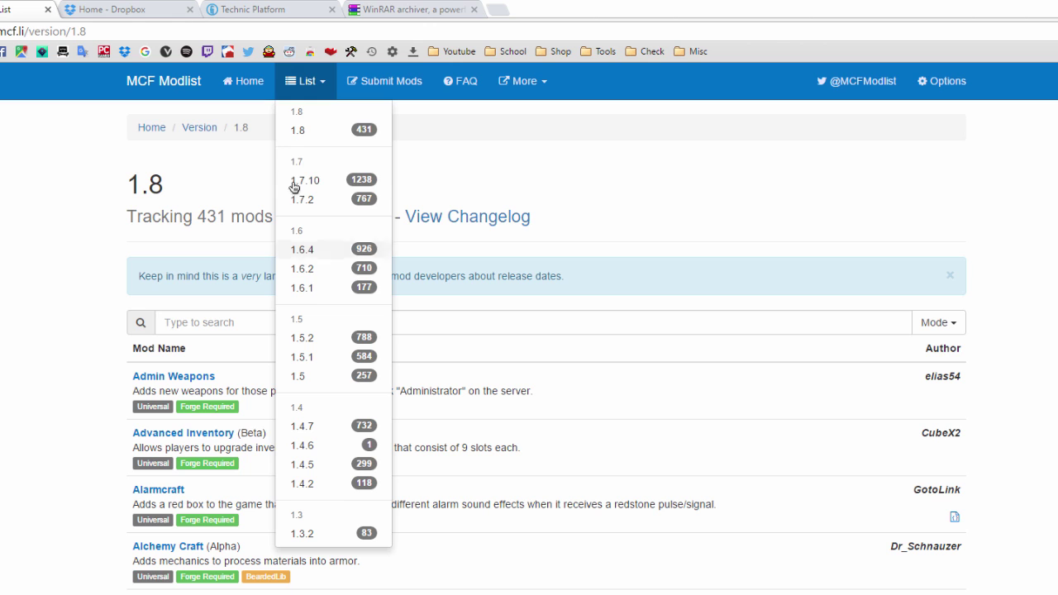
pyautogui.click(310, 130)
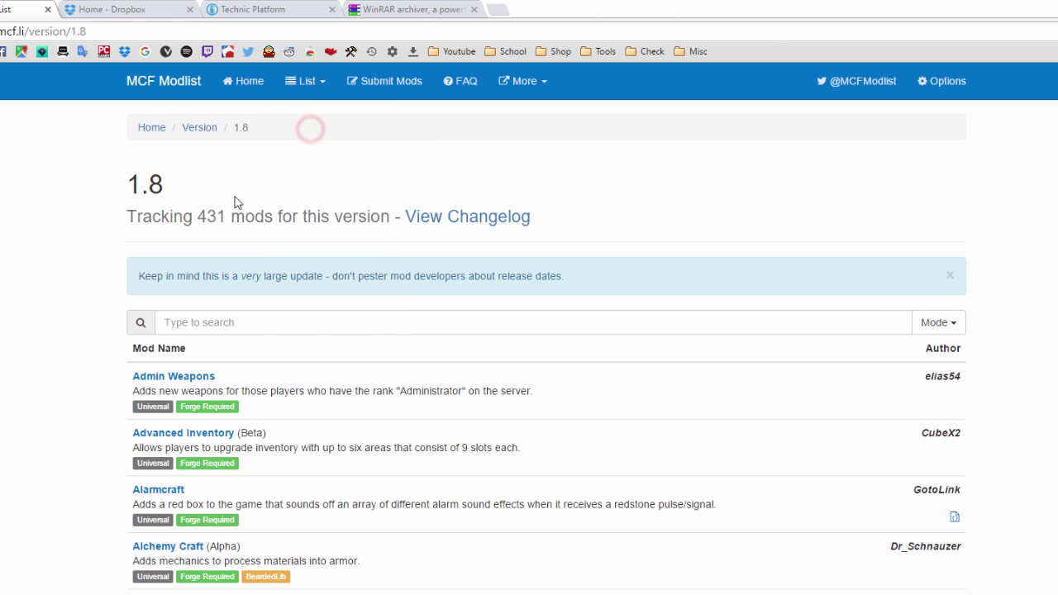
pyautogui.scroll(-1, 348, 241)
pyautogui.scroll(-2, 339, 241)
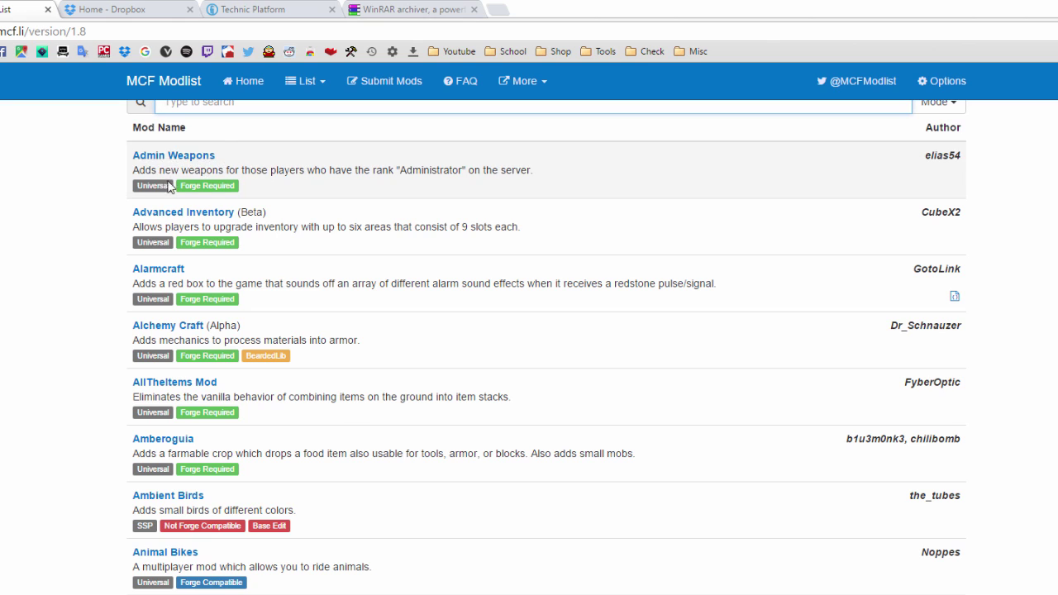
pyautogui.moveTo(148, 189)
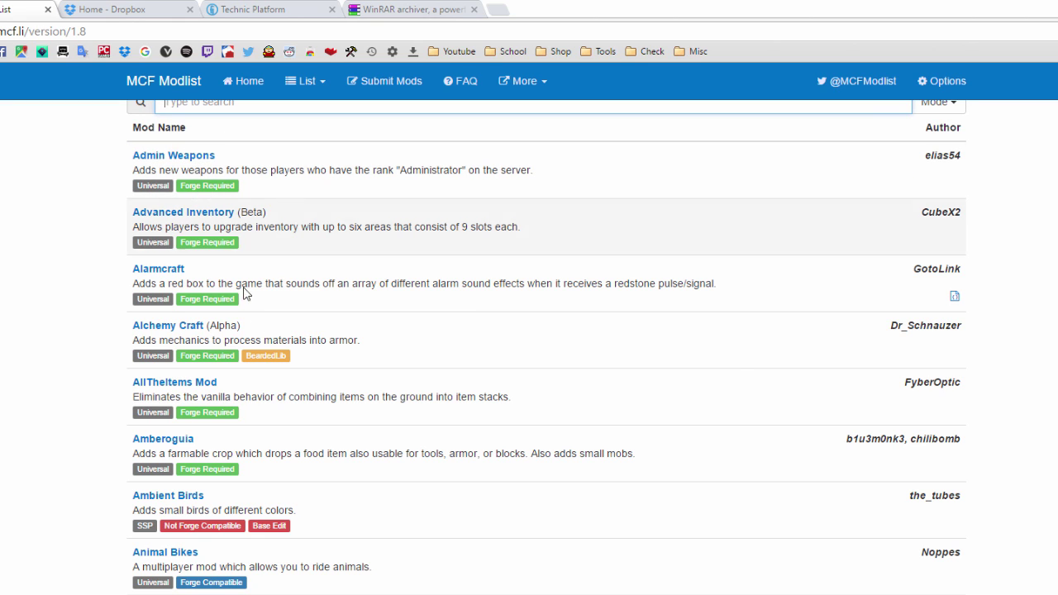
pyautogui.scroll(-1, 236, 483)
pyautogui.moveTo(211, 515)
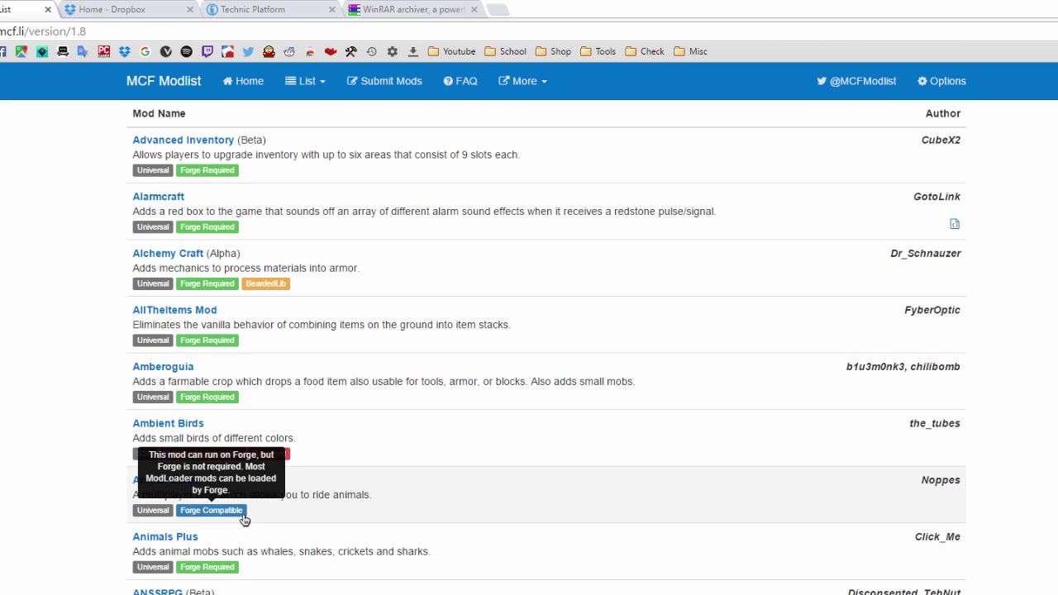
pyautogui.scroll(-1, 198, 389)
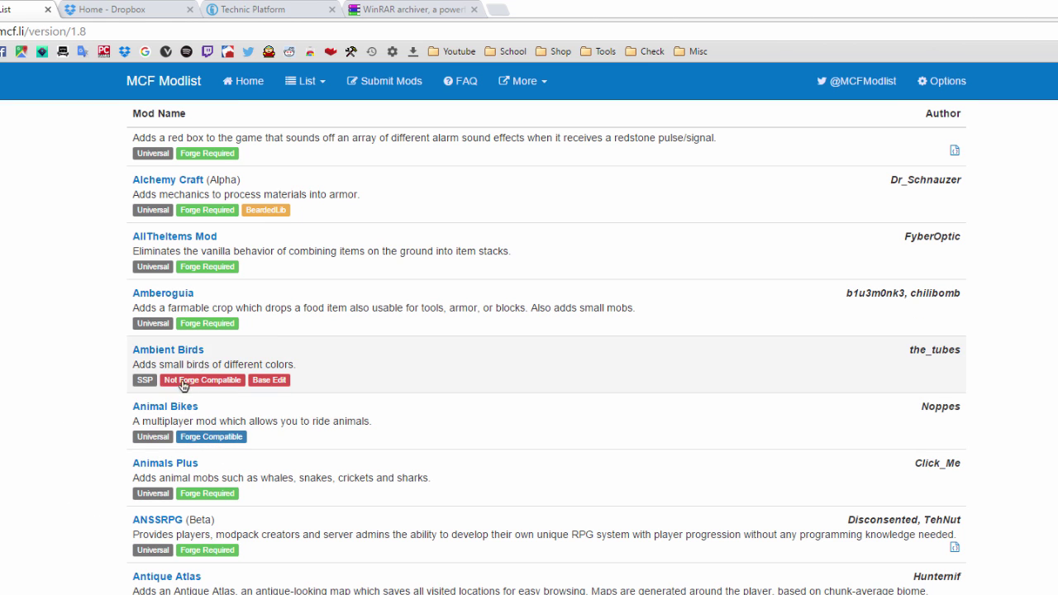
pyautogui.scroll(3, 50, 479)
pyautogui.scroll(2, 50, 480)
pyautogui.scroll(-3, 47, 432)
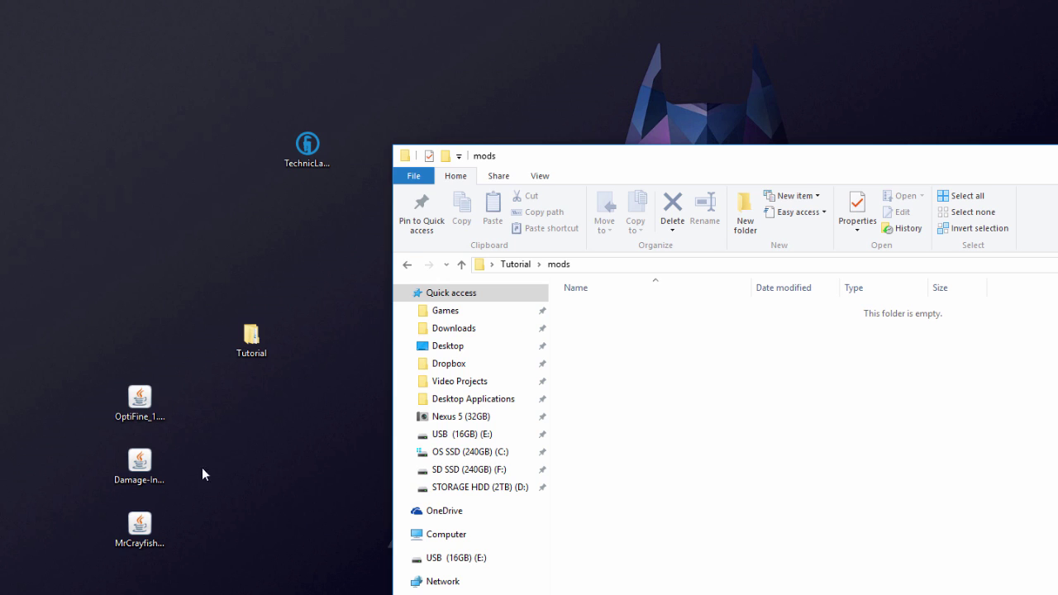
# Select the three mod jars on the desktop and drag them into the mods folder window.
pyautogui.moveTo(83, 332); pyautogui.dragTo(173, 579)
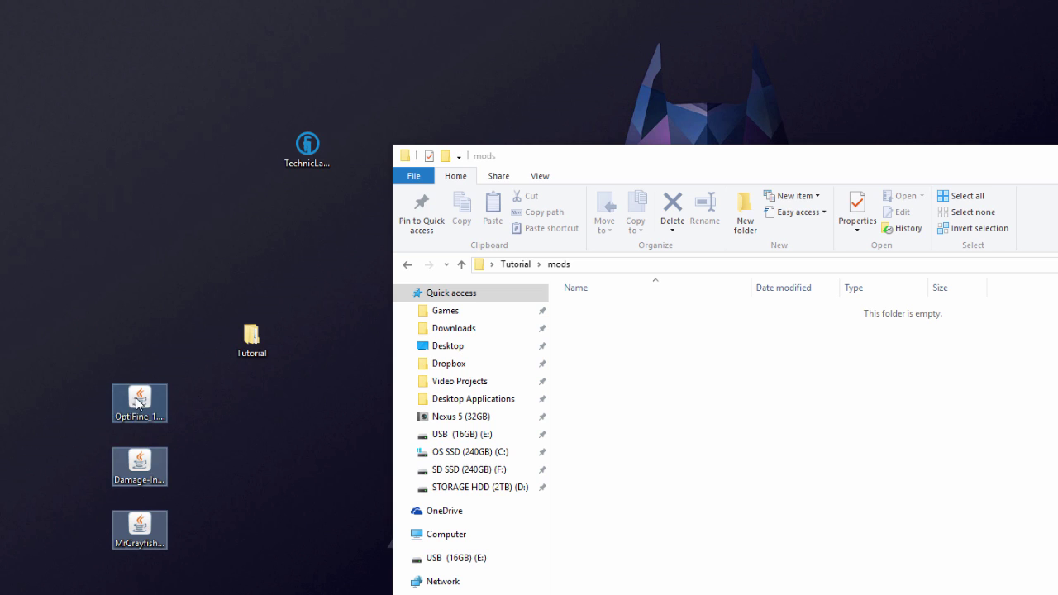
pyautogui.click(175, 450)
pyautogui.moveTo(91, 328); pyautogui.dragTo(184, 588)
pyautogui.moveTo(137, 404); pyautogui.dragTo(707, 354)
pyautogui.click(669, 389)
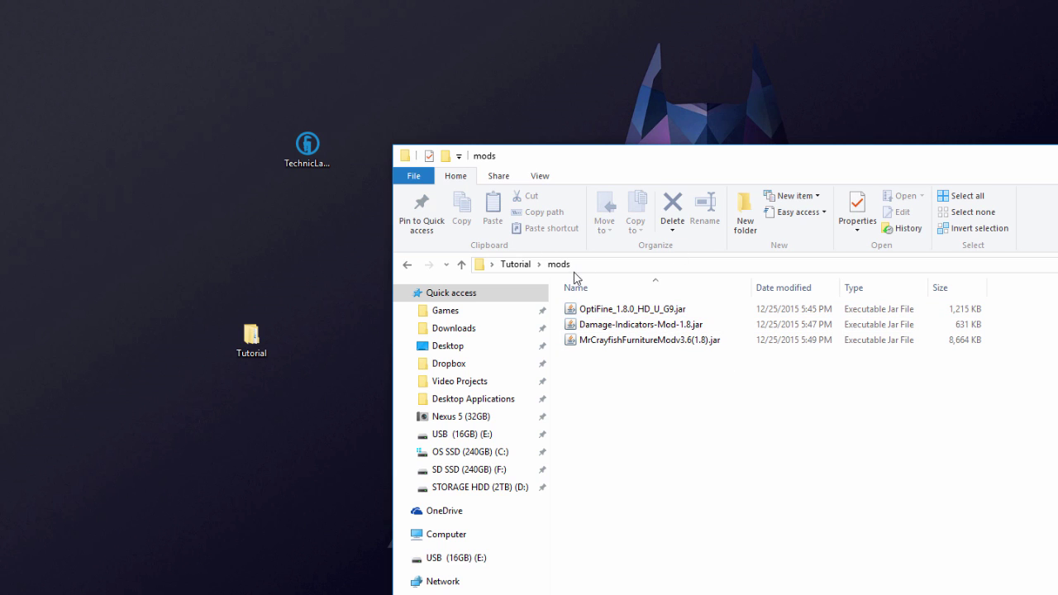
pyautogui.moveTo(604, 160); pyautogui.dragTo(583, 181)
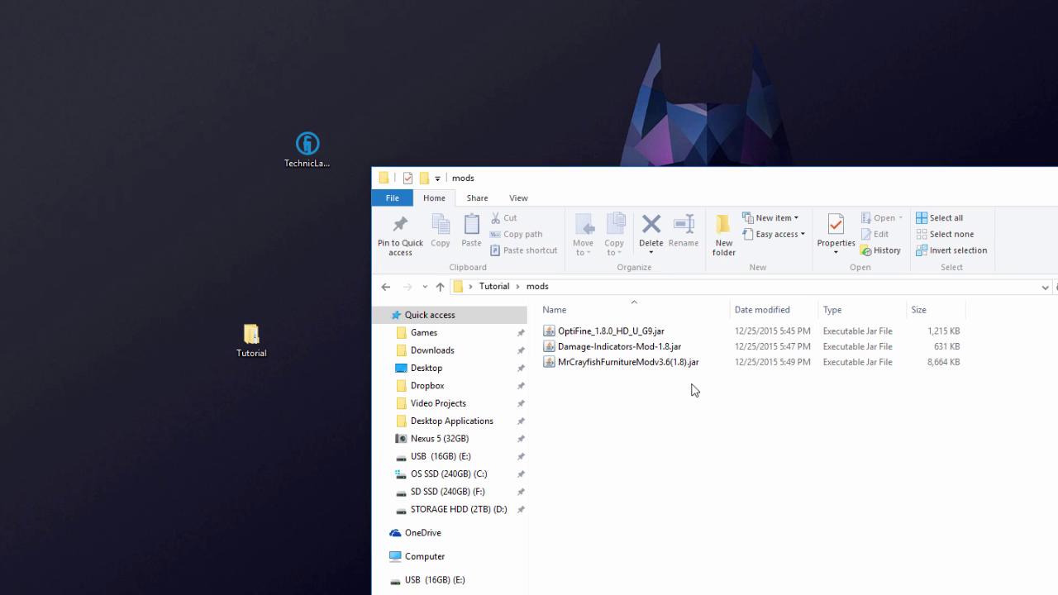
# Check that OptiFine, Damage-Indicators and MrCrayfish Furniture jars all arrived in mods.
pyautogui.click(673, 362)
pyautogui.click(680, 383)
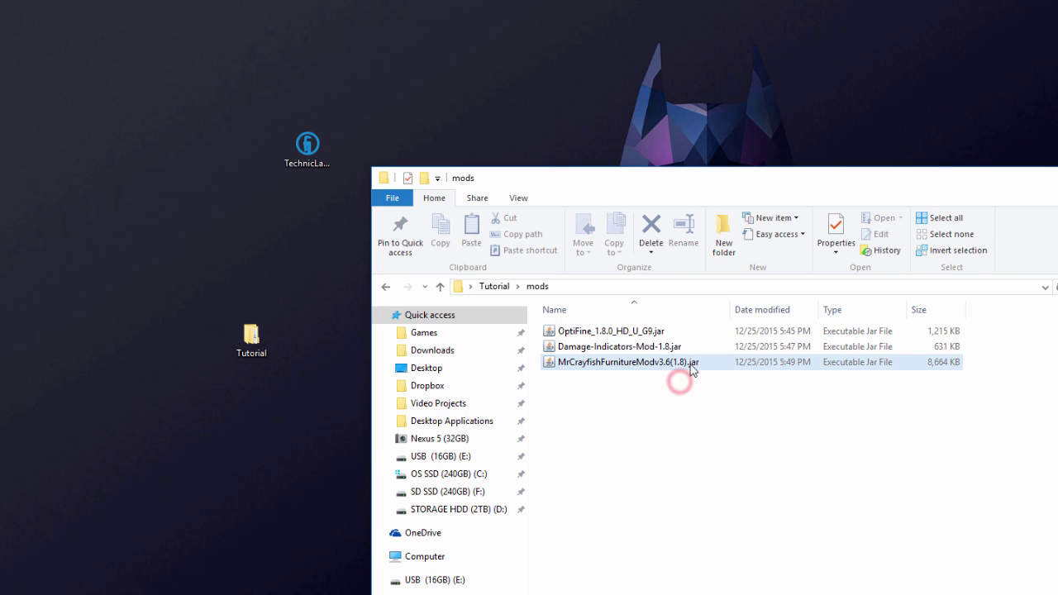
pyautogui.click(653, 346)
pyautogui.keyDown('ctrl'); pyautogui.click(645, 331); pyautogui.keyUp('ctrl')
pyautogui.moveTo(548, 340); pyautogui.dragTo(722, 416)
pyautogui.click(709, 406)
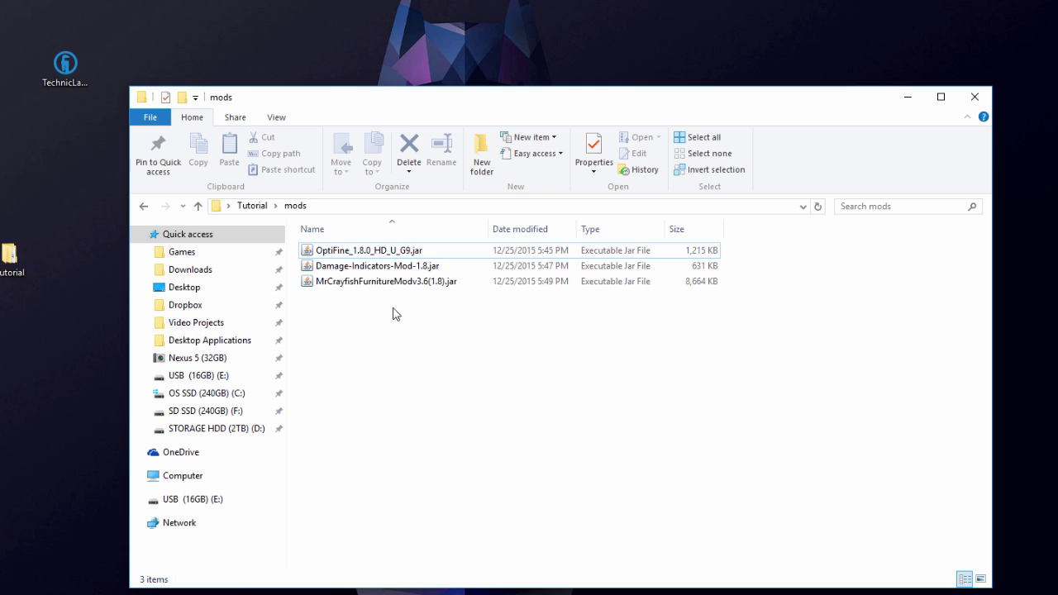
# Copy the three mod jars from the Tutorial mods folder.
pyautogui.moveTo(392, 110); pyautogui.dragTo(388, 64)
pyautogui.click(424, 295)
pyautogui.moveTo(499, 299); pyautogui.dragTo(335, 207)
pyautogui.rightClick(335, 206)
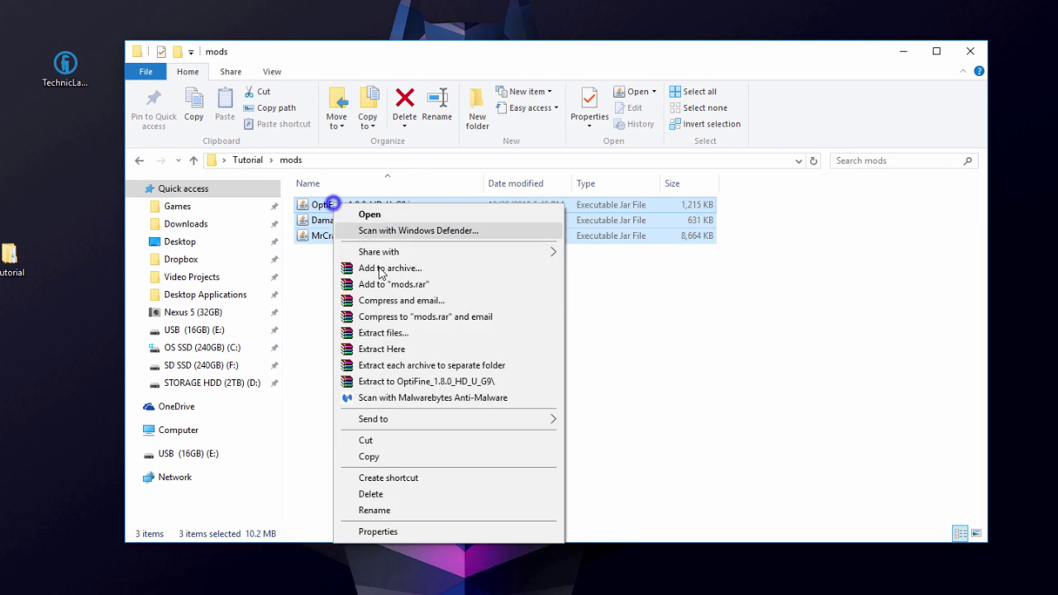
pyautogui.click(370, 456)
# In a second Explorer window, go to %appdata% and open the .minecraft folder.
pyautogui.middleClick(132, 574)
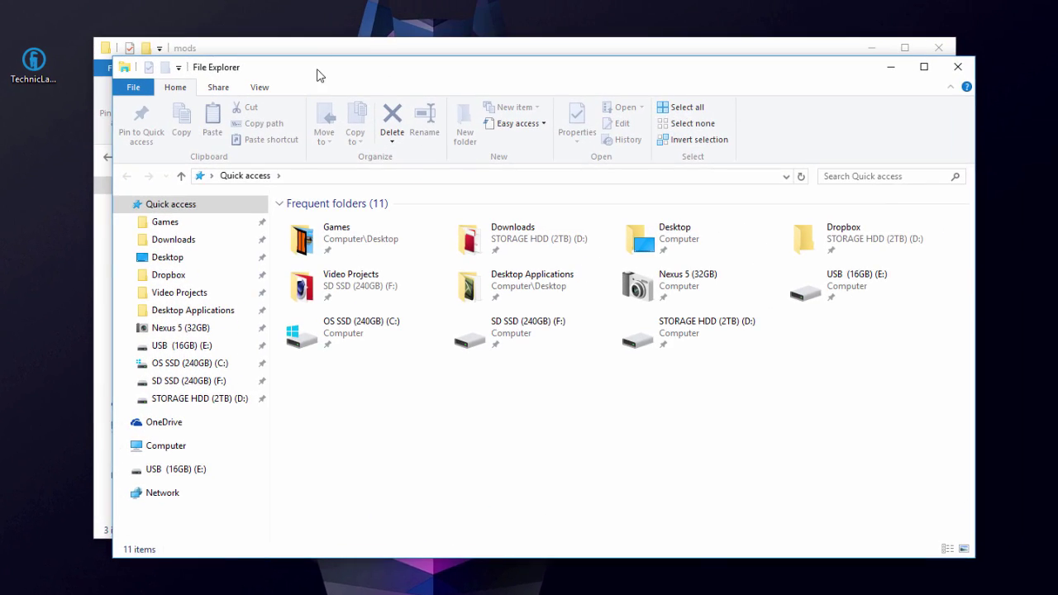
pyautogui.moveTo(317, 75); pyautogui.dragTo(301, 151)
pyautogui.click(277, 252)
pyautogui.write('%appdata')
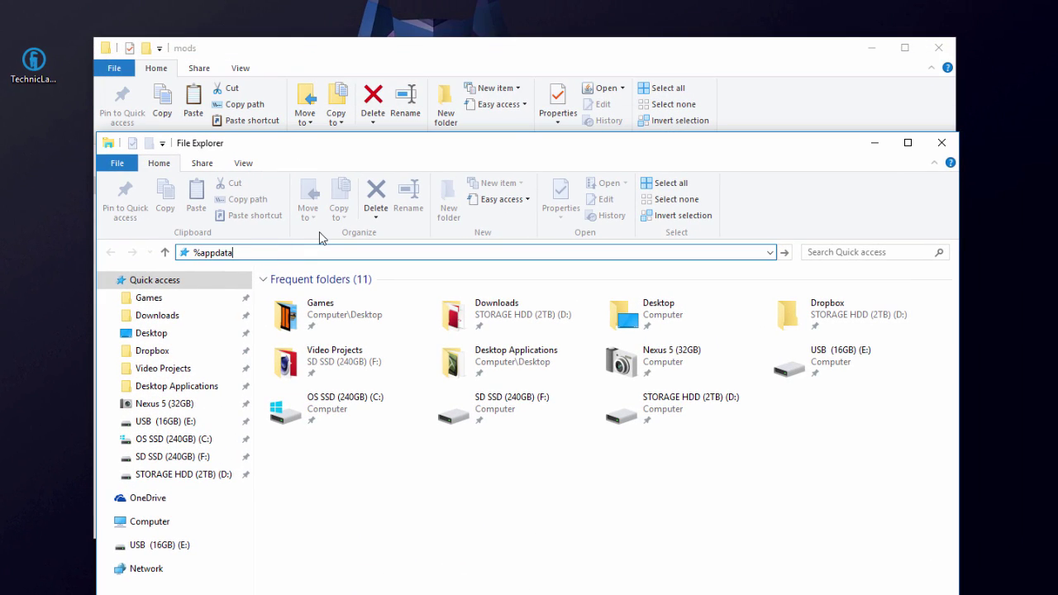
pyautogui.write('%')
pyautogui.press('Return')
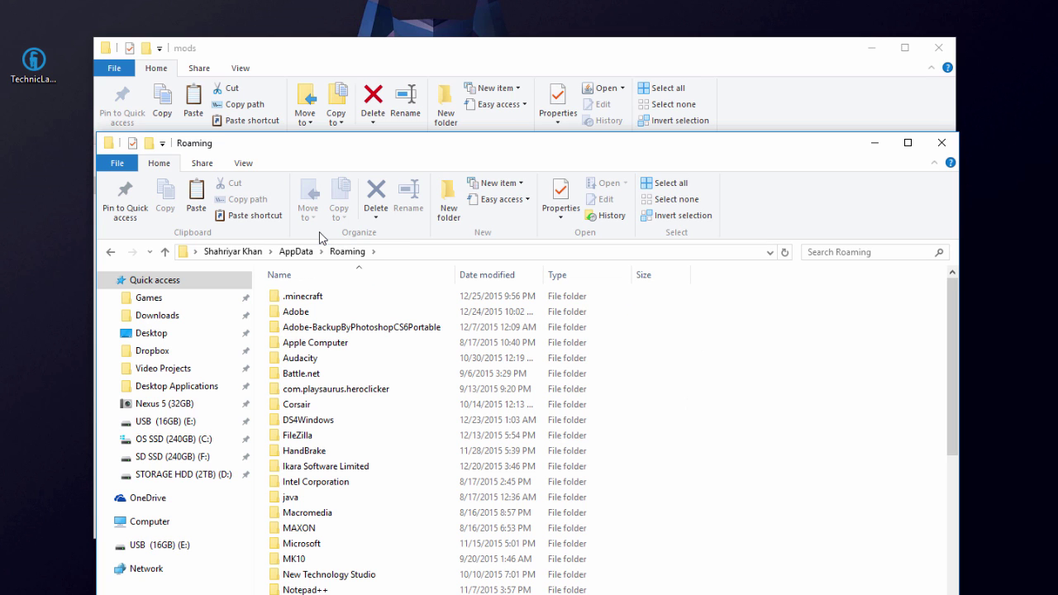
pyautogui.doubleClick(327, 296)
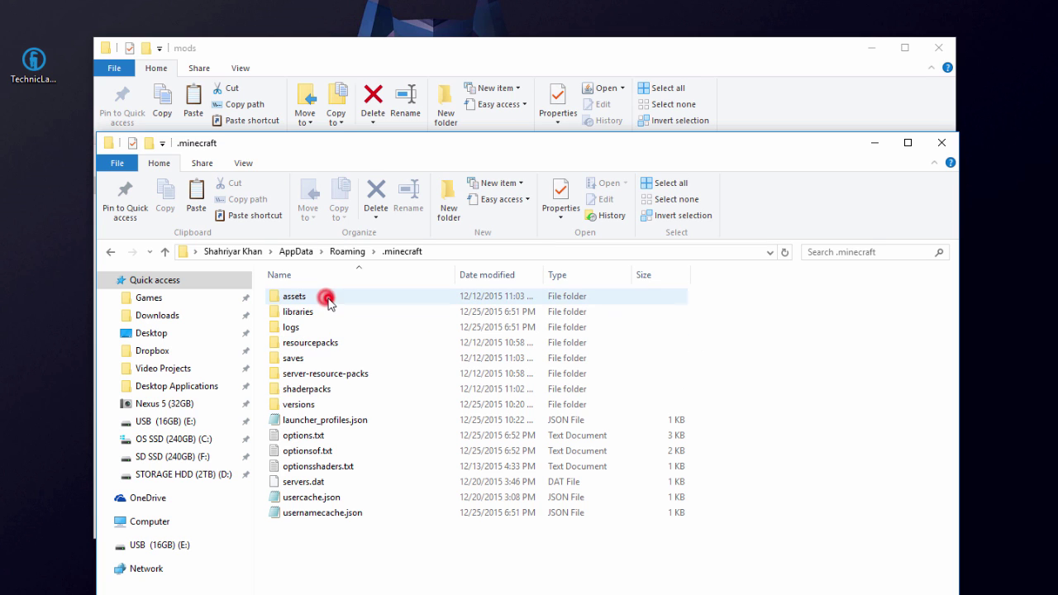
# Create a mods folder in .minecraft and paste the three jars into it.
pyautogui.rightClick(355, 552)
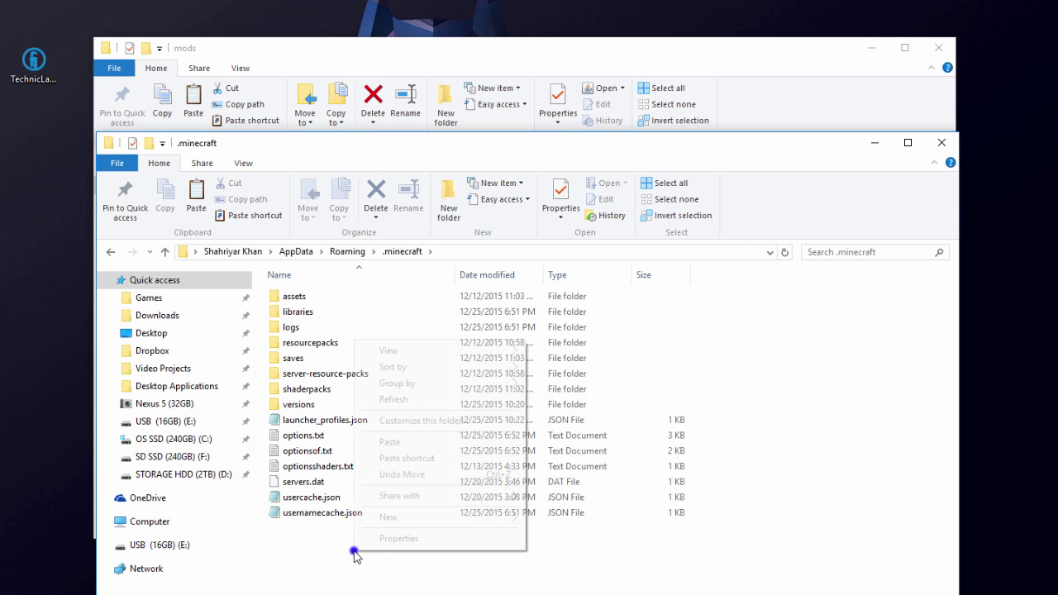
pyautogui.click(382, 519)
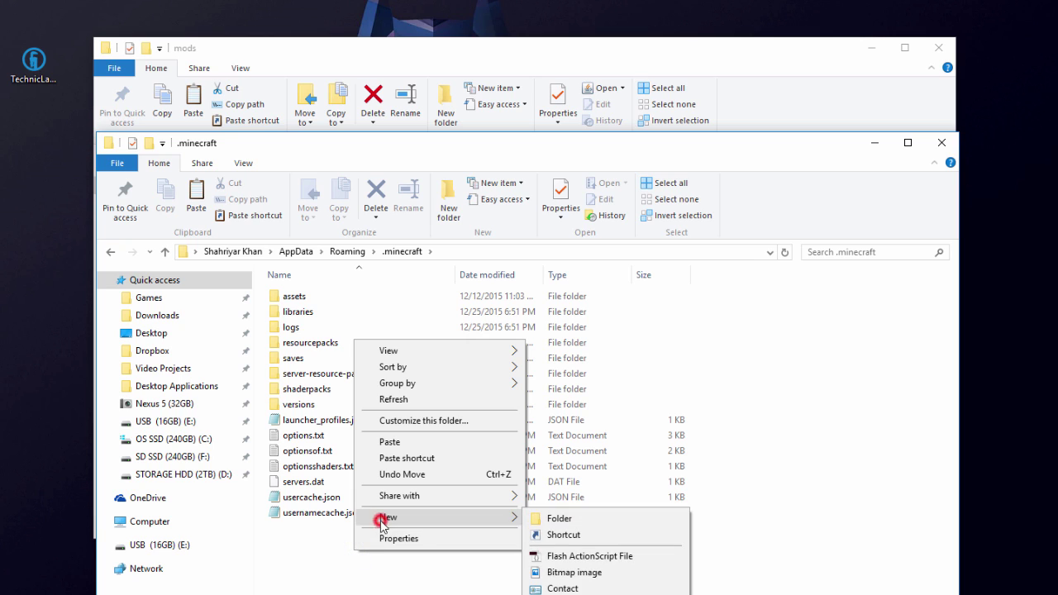
pyautogui.click(550, 523)
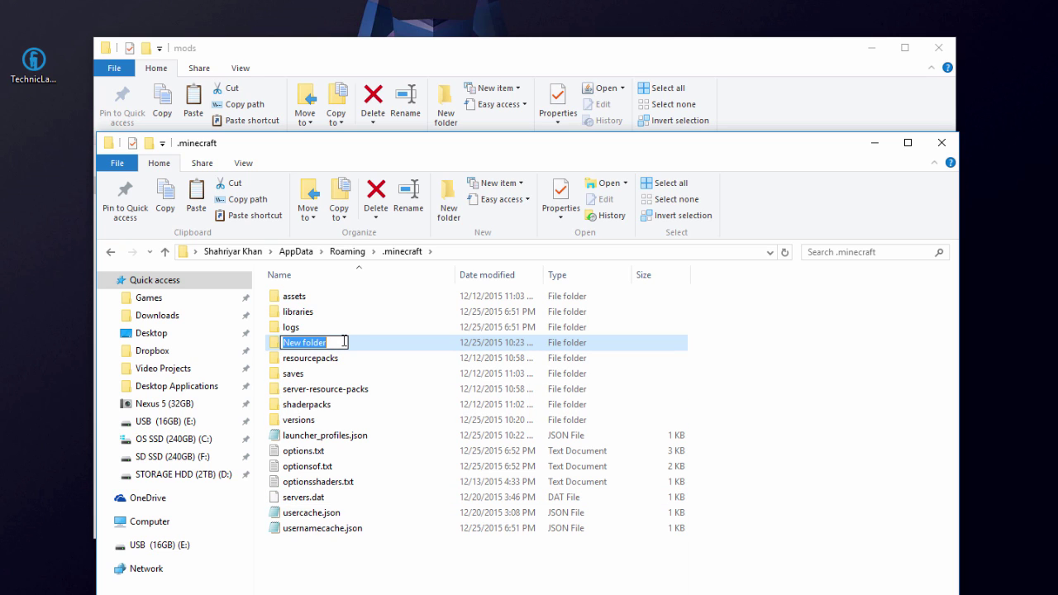
pyautogui.write('mods')
pyautogui.press('Return')
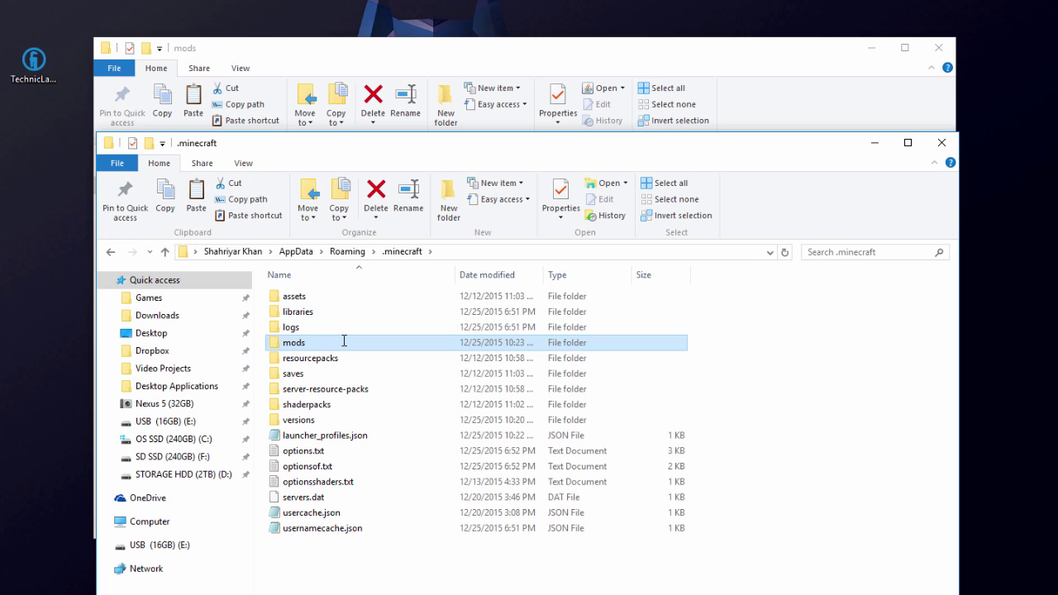
pyautogui.doubleClick(296, 343)
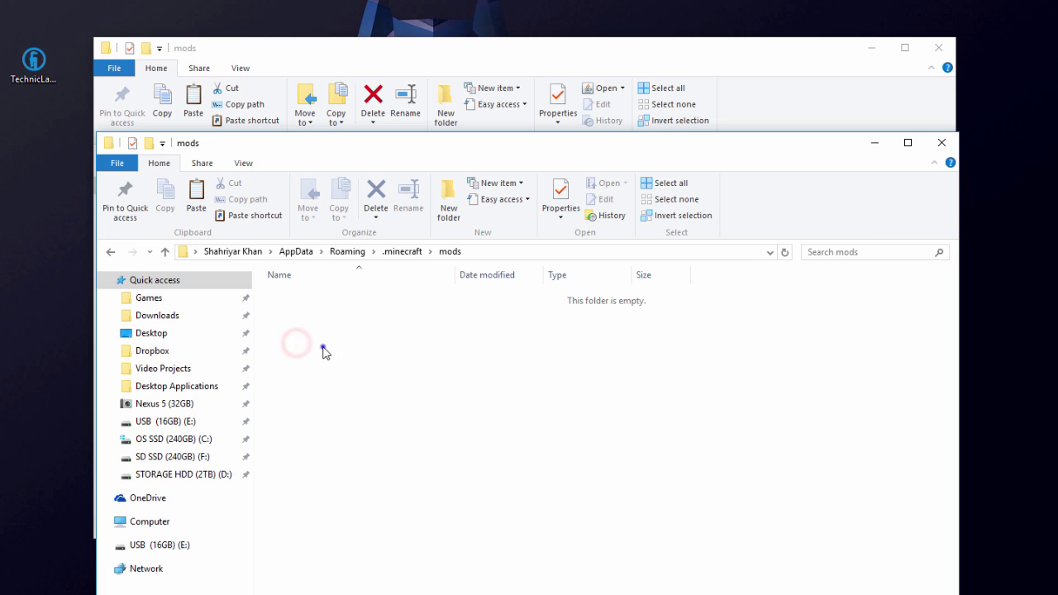
pyautogui.rightClick(322, 347)
pyautogui.click(364, 449)
# Confirm the pasted jars, close the window, and launch Minecraft from its shortcut.
pyautogui.click(338, 383)
pyautogui.moveTo(367, 362); pyautogui.dragTo(285, 302)
pyautogui.click(389, 364)
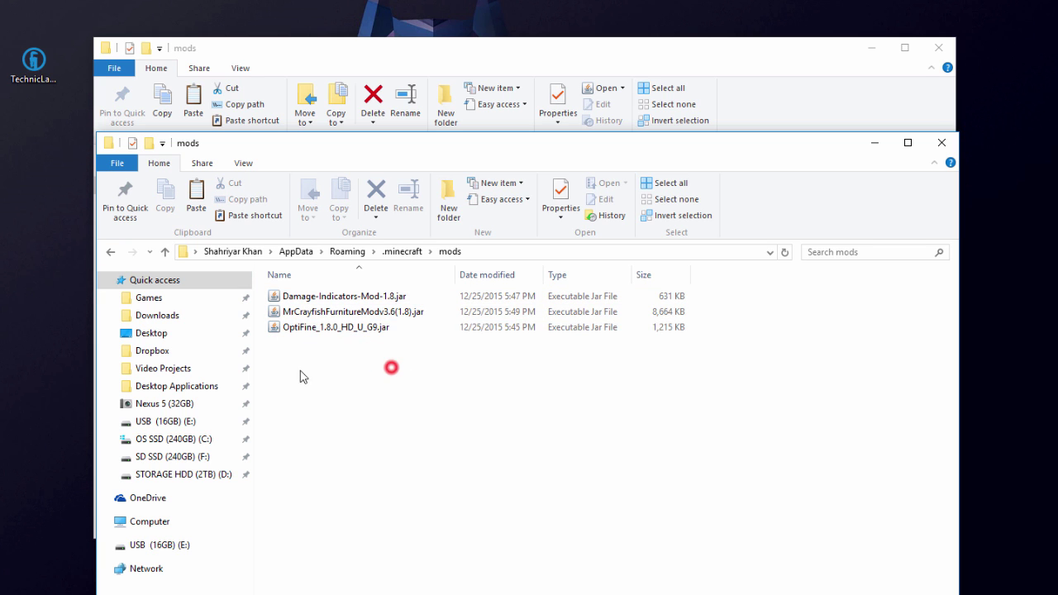
pyautogui.click(110, 252)
pyautogui.click(942, 143)
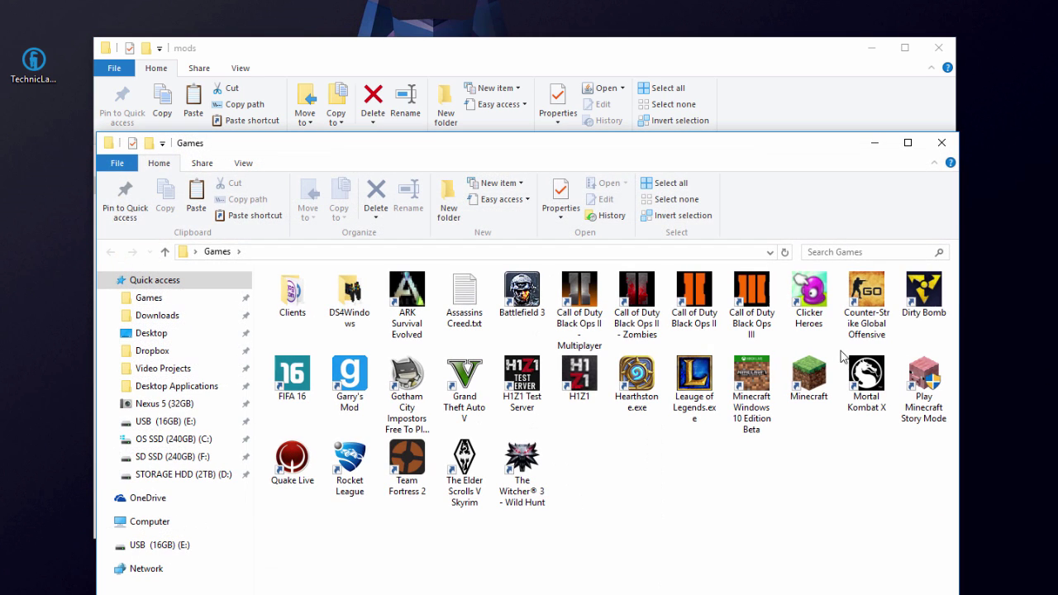
pyautogui.doubleClick(808, 376)
# Select the forge profile in the Minecraft Launcher and start the game.
pyautogui.click(941, 143)
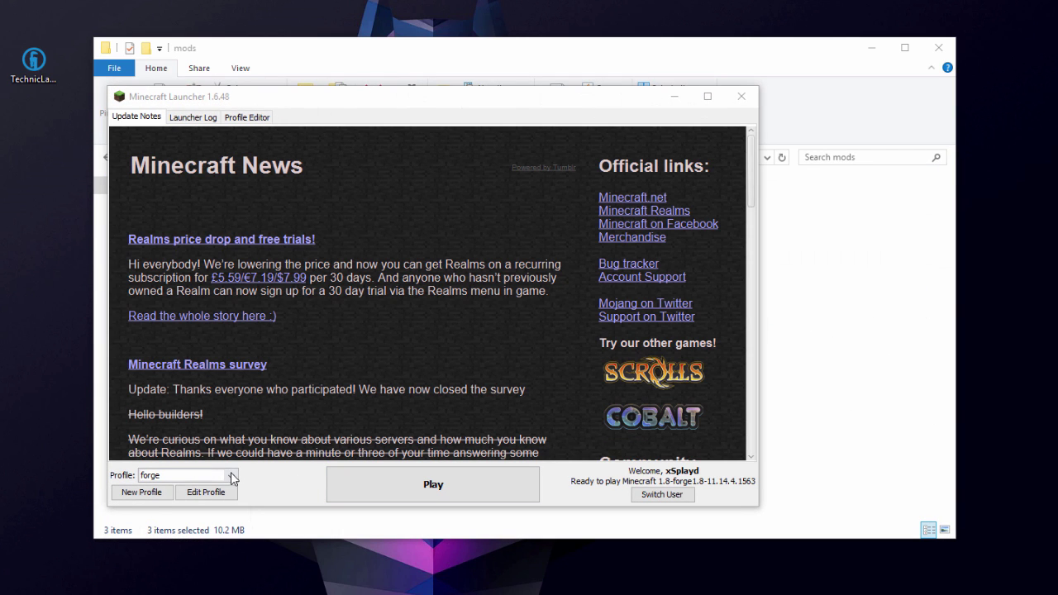
pyautogui.click(231, 475)
pyautogui.click(178, 508)
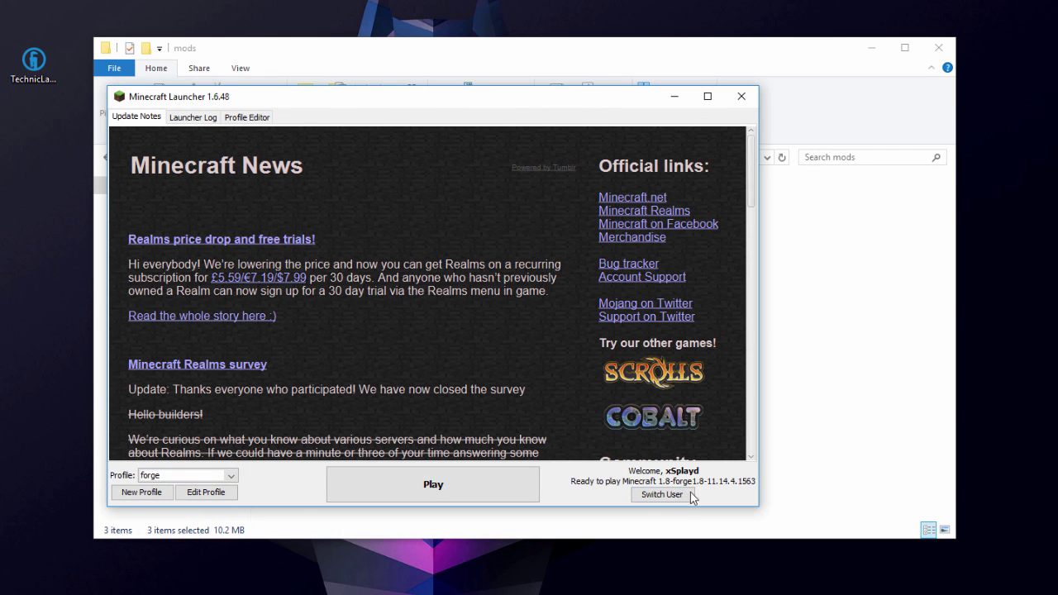
pyautogui.click(444, 488)
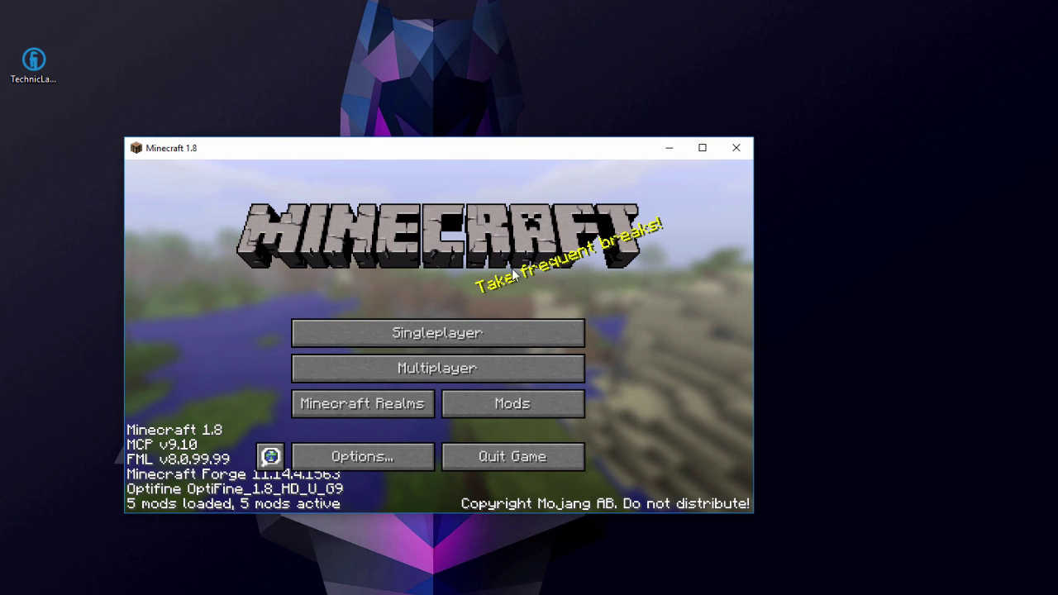
# Check the Mods list shows 5 mods loaded, then quit Minecraft.
pyautogui.click(499, 405)
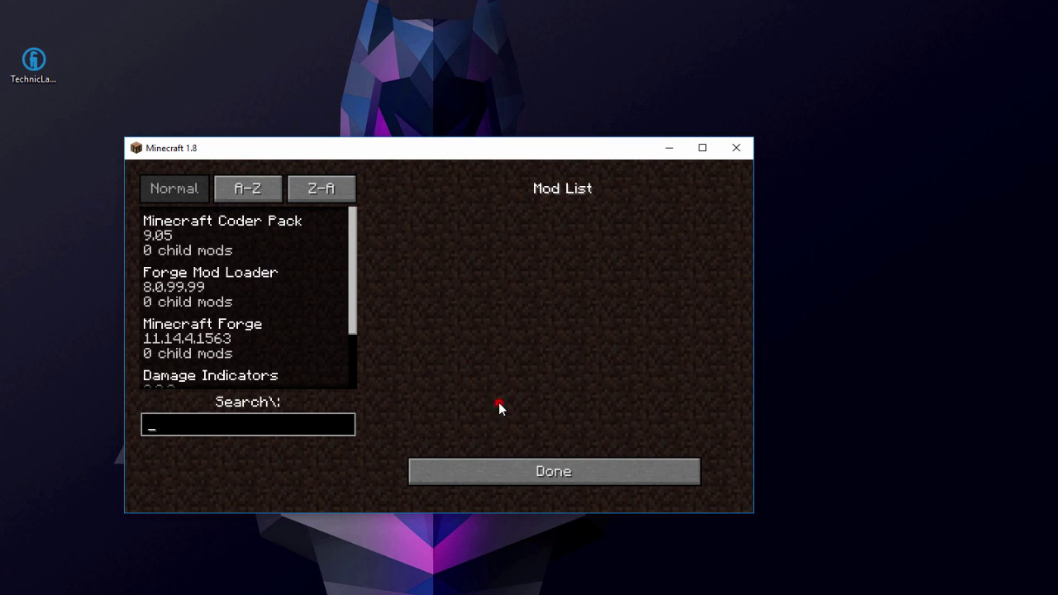
pyautogui.moveTo(355, 222); pyautogui.dragTo(369, 330)
pyautogui.scroll(3, 275, 284)
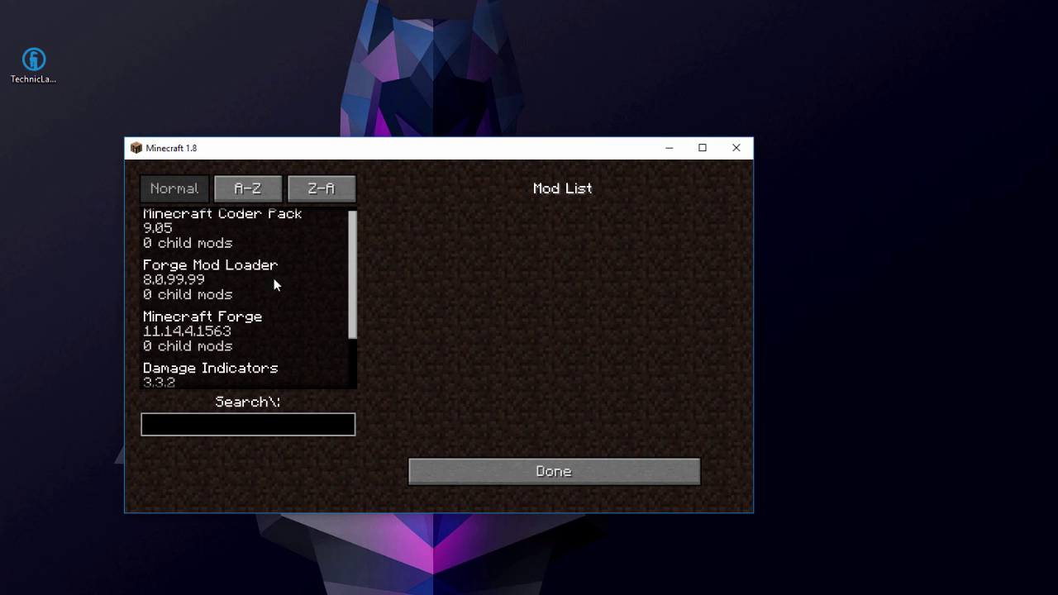
pyautogui.click(518, 475)
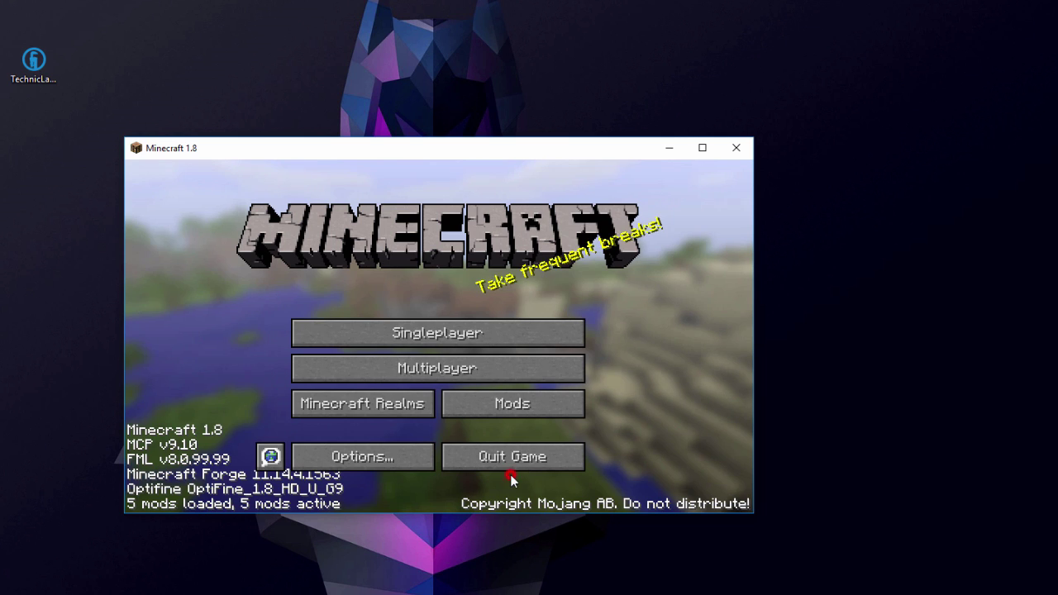
pyautogui.click(736, 149)
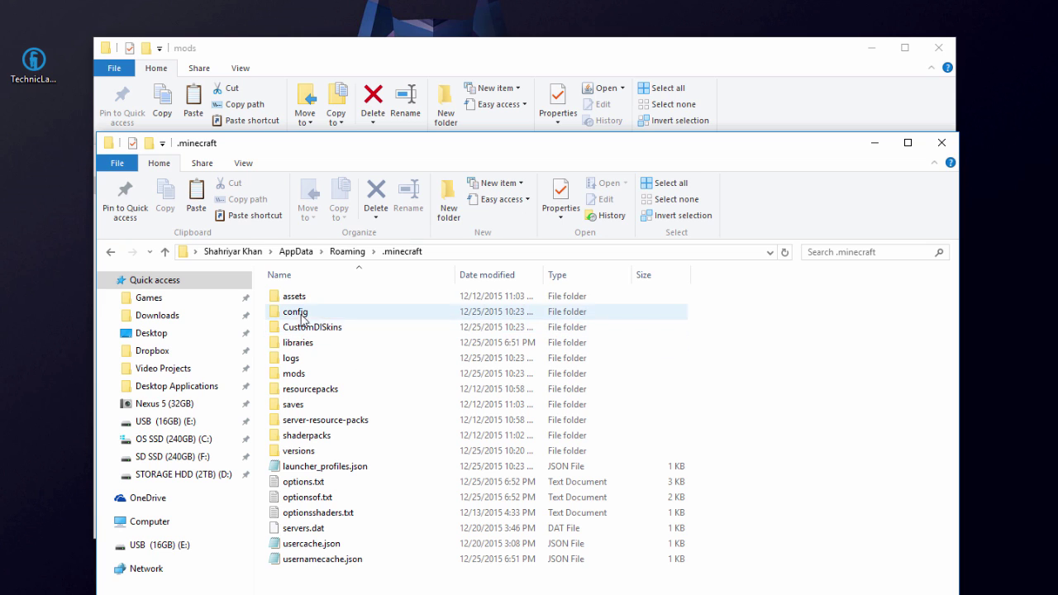
# Cut all six files from the .minecraft config folder.
pyautogui.click(298, 314)
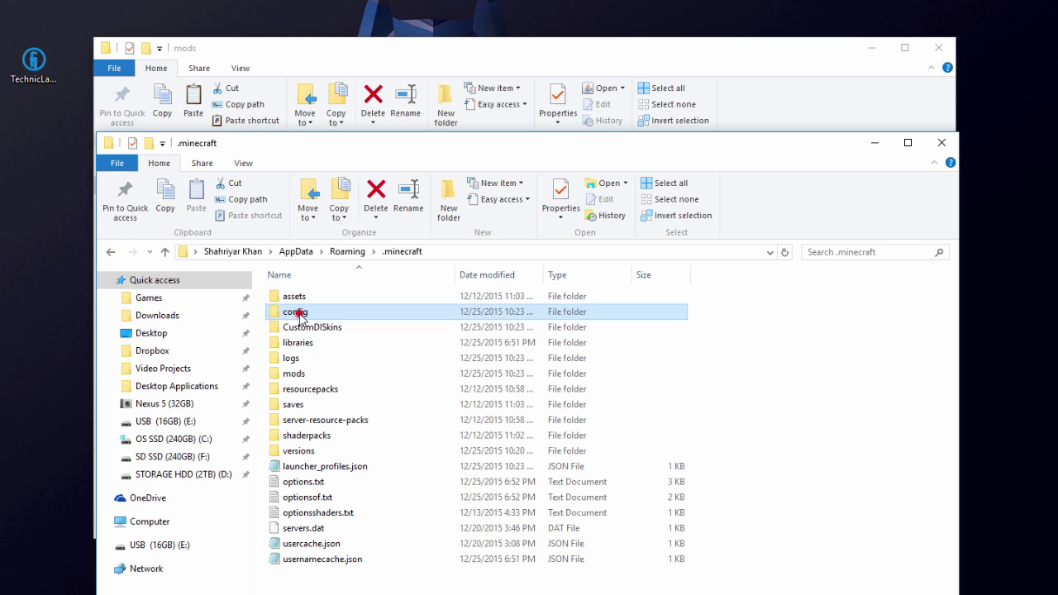
pyautogui.doubleClick(295, 315)
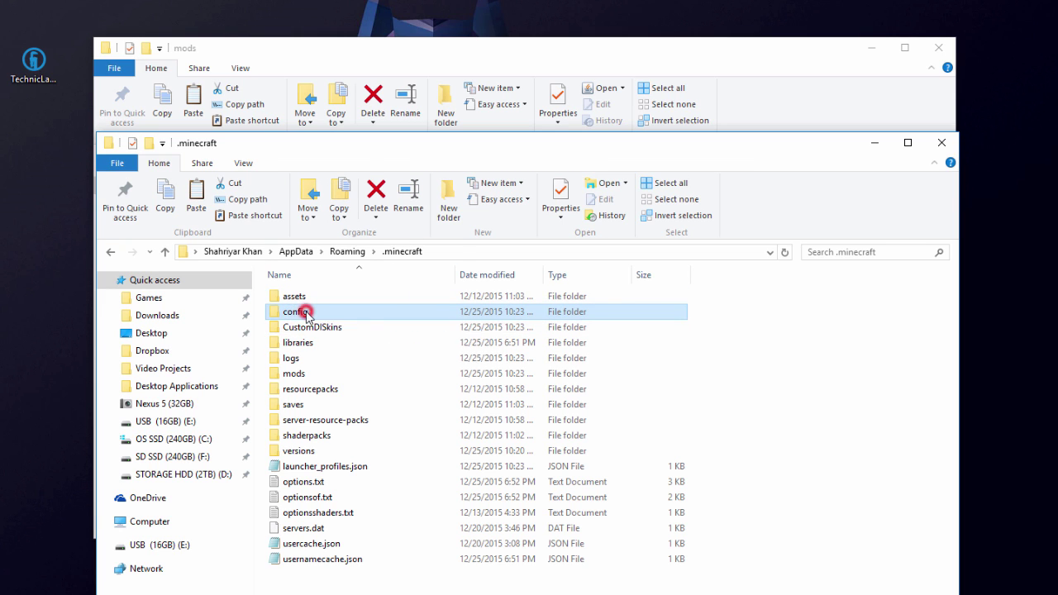
pyautogui.moveTo(390, 427); pyautogui.dragTo(292, 298)
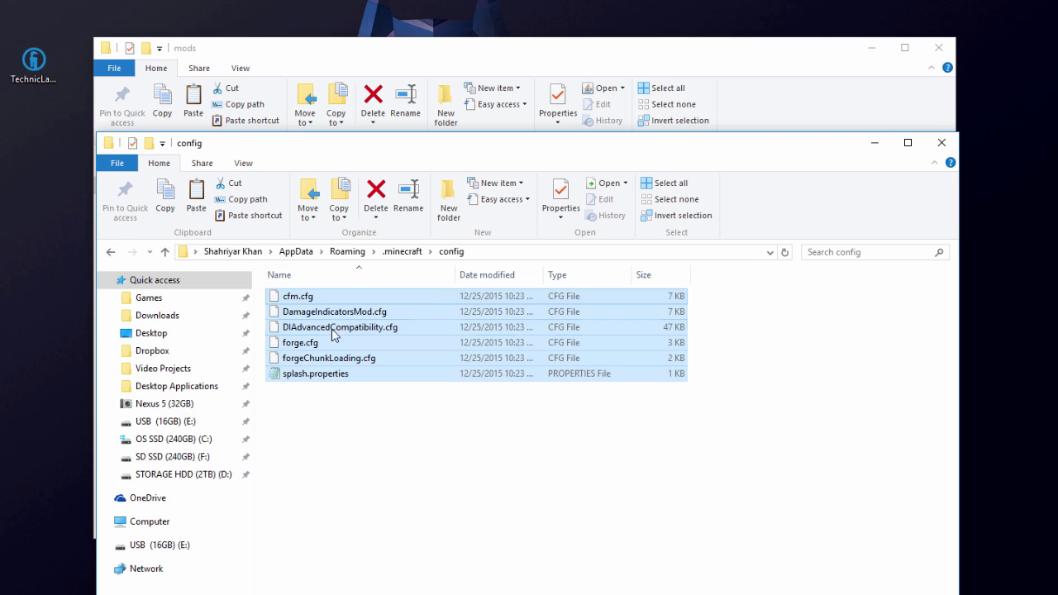
pyautogui.rightClick(320, 316)
pyautogui.click(361, 475)
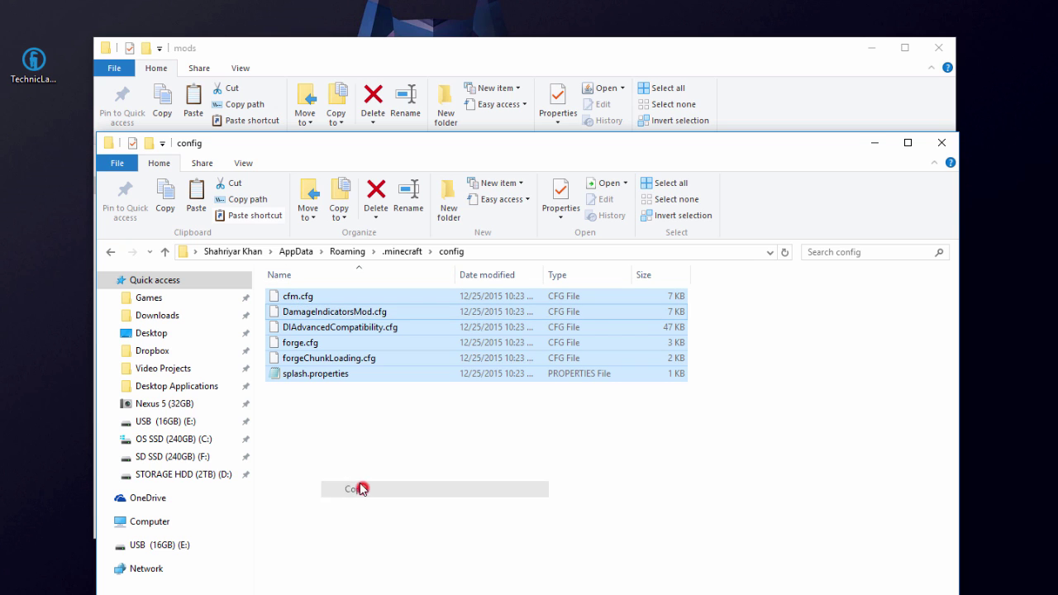
pyautogui.click(941, 144)
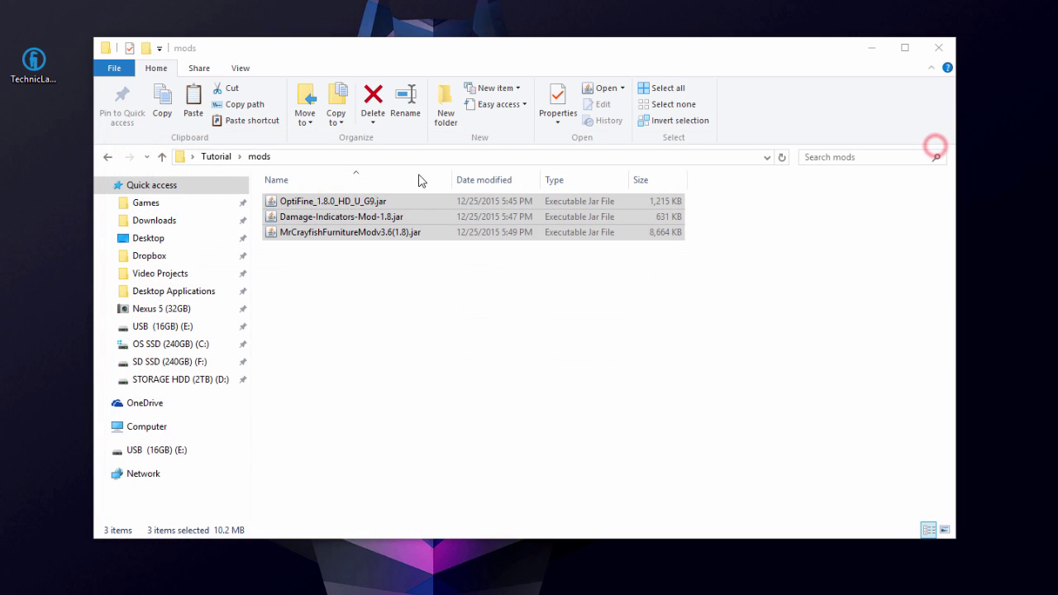
# Paste the six config files into the Tutorial config folder.
pyautogui.moveTo(322, 45); pyautogui.dragTo(310, 73)
pyautogui.click(98, 182)
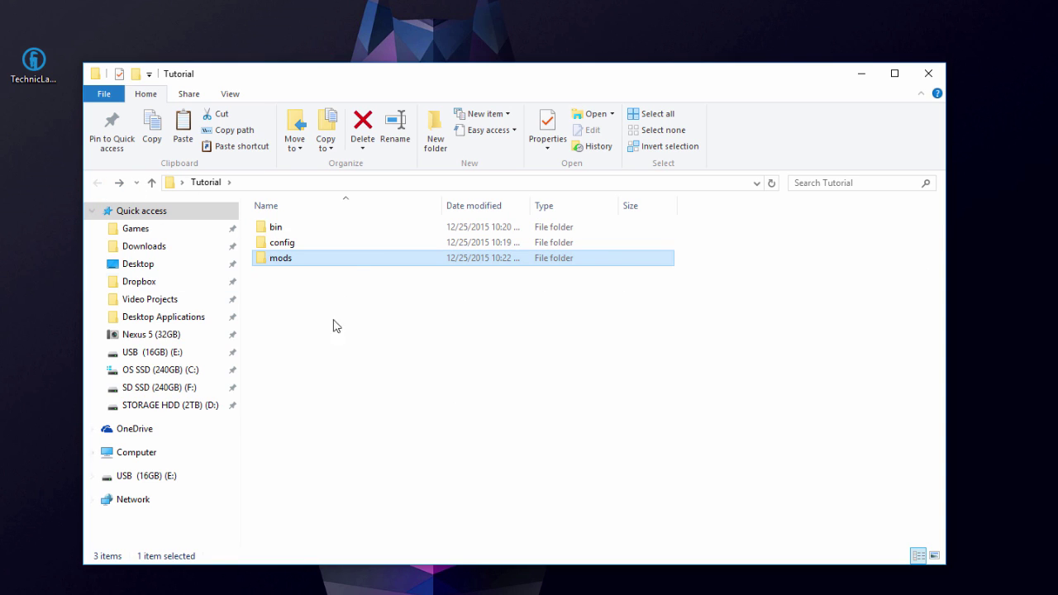
pyautogui.click(287, 242)
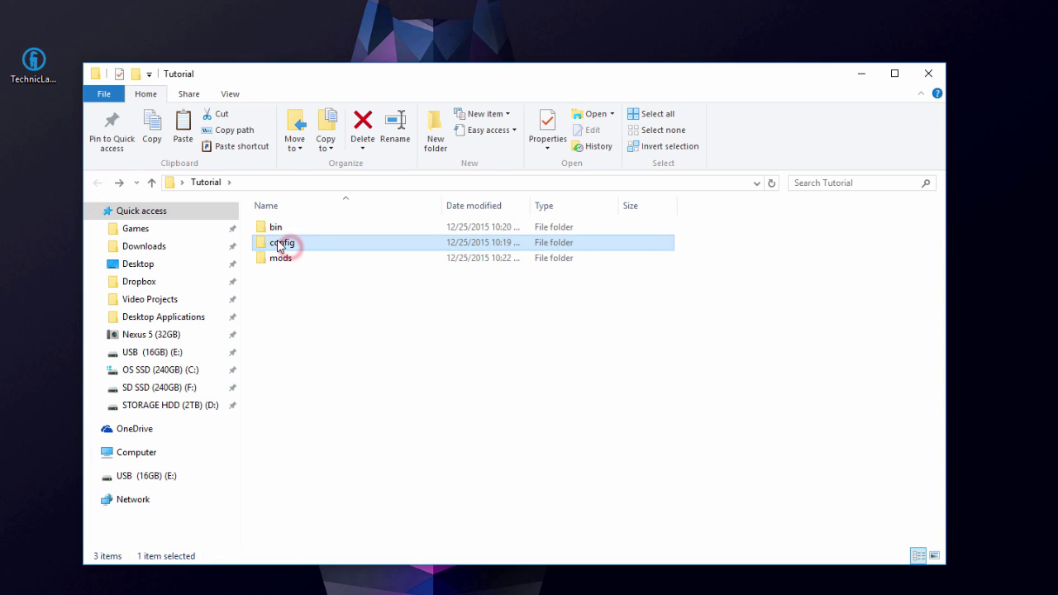
pyautogui.doubleClick(280, 241)
pyautogui.rightClick(301, 257)
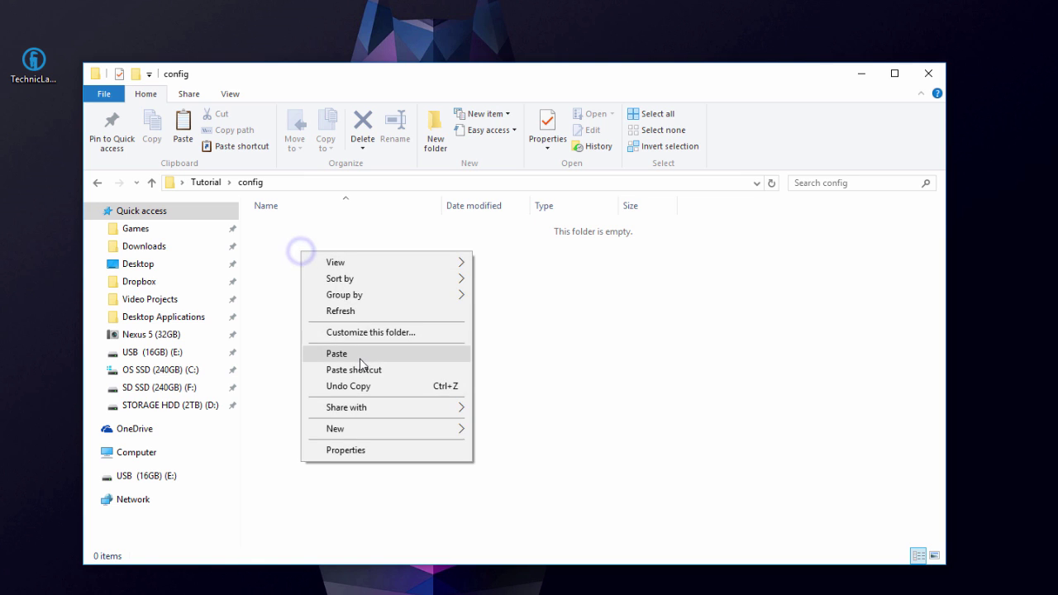
pyautogui.press('p')
pyautogui.click(430, 364)
pyautogui.moveTo(508, 376); pyautogui.dragTo(244, 215)
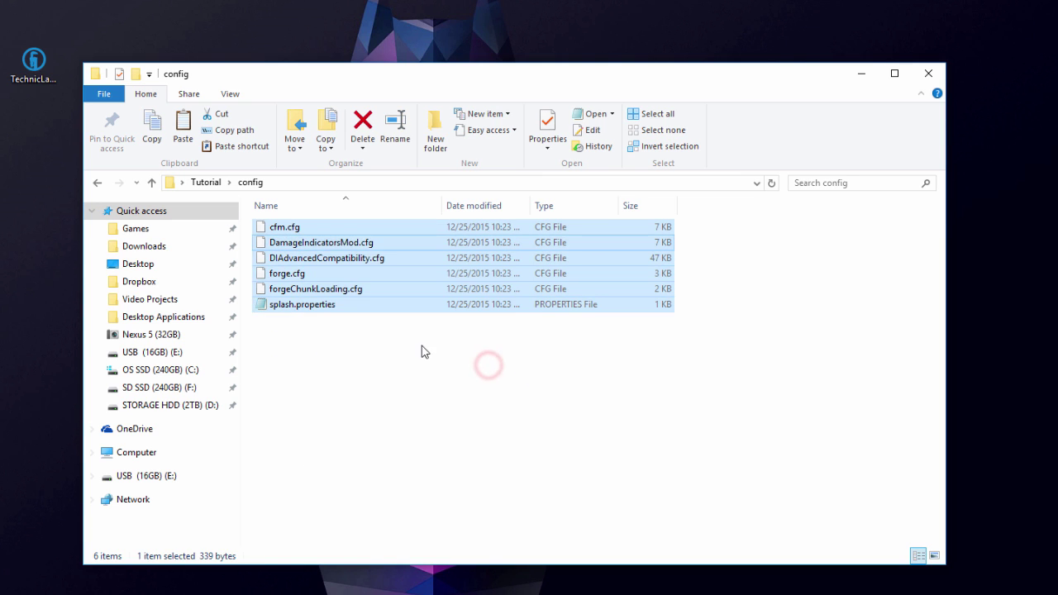
pyautogui.click(420, 345)
# Back in Tutorial, select the bin, config and mods folders together.
pyautogui.click(96, 184)
pyautogui.click(345, 307)
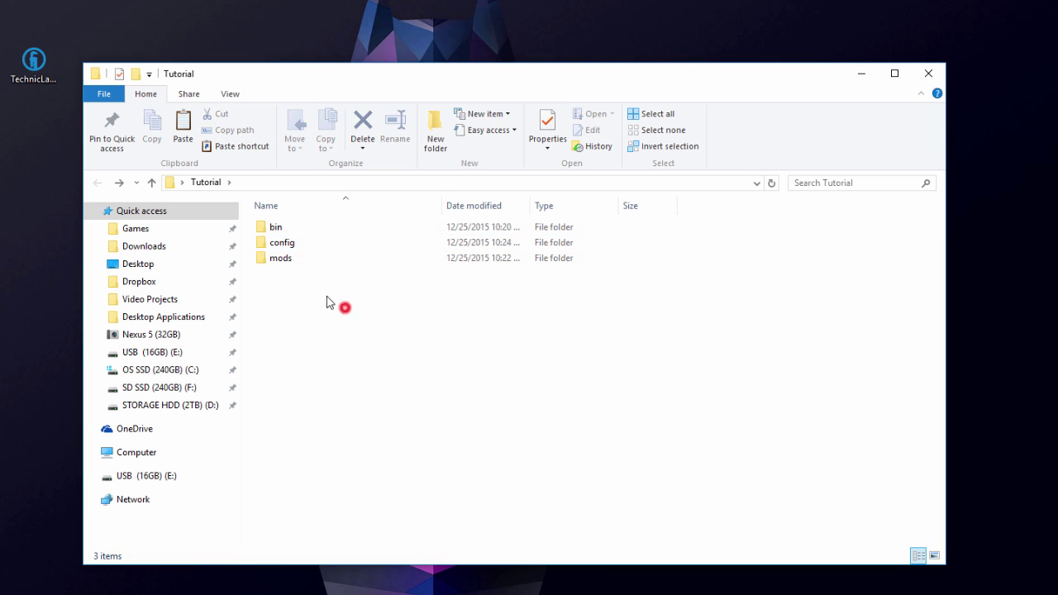
pyautogui.moveTo(390, 297); pyautogui.dragTo(322, 300)
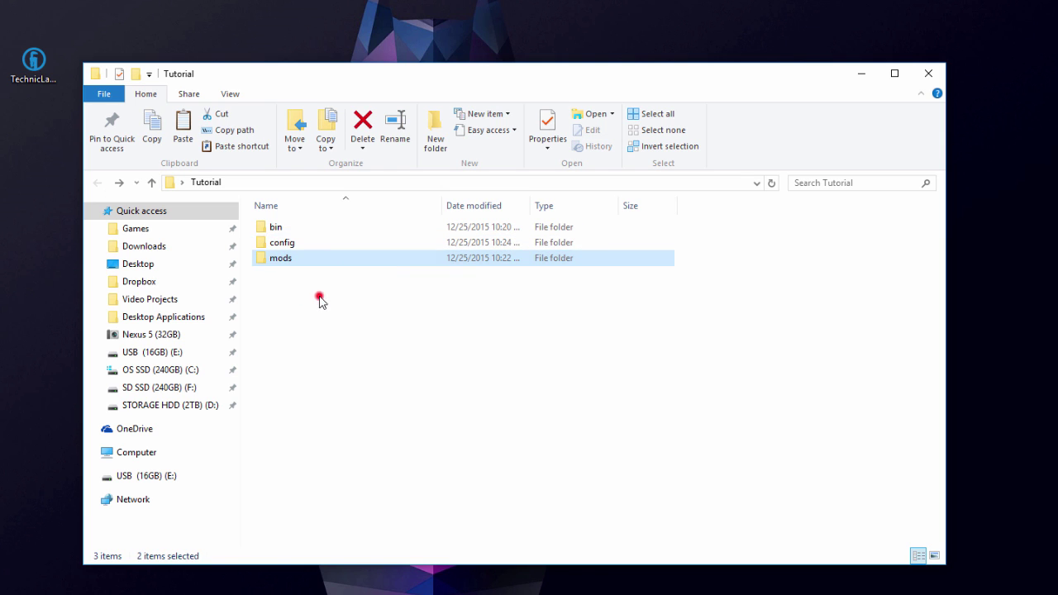
pyautogui.click(406, 330)
pyautogui.moveTo(406, 330); pyautogui.dragTo(272, 237)
# Start archiving the bin, config and mods folders as 'modpack' in ZIP format.
pyautogui.rightClick(303, 238)
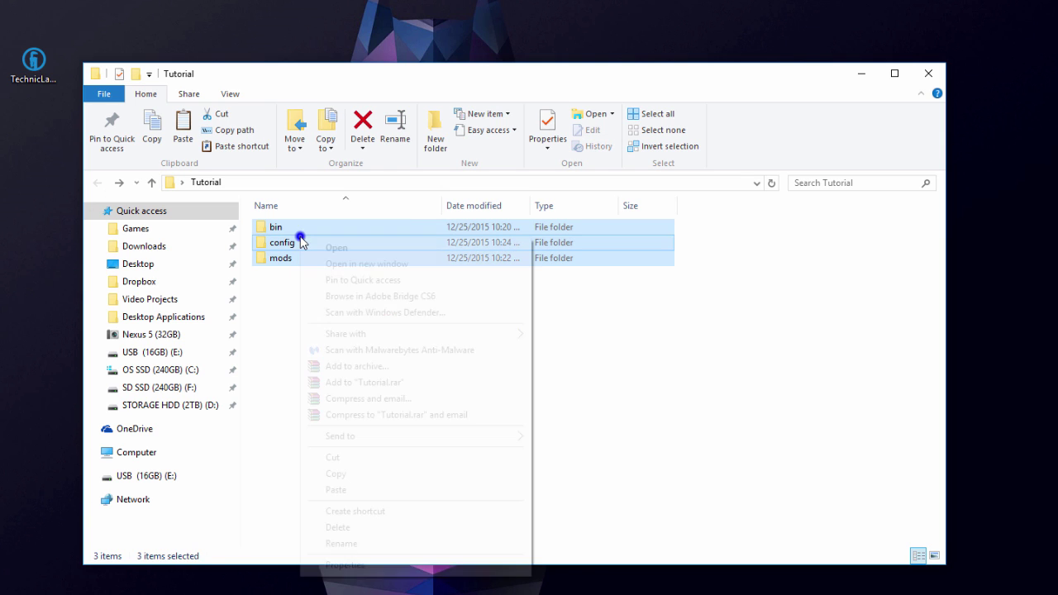
pyautogui.click(356, 366)
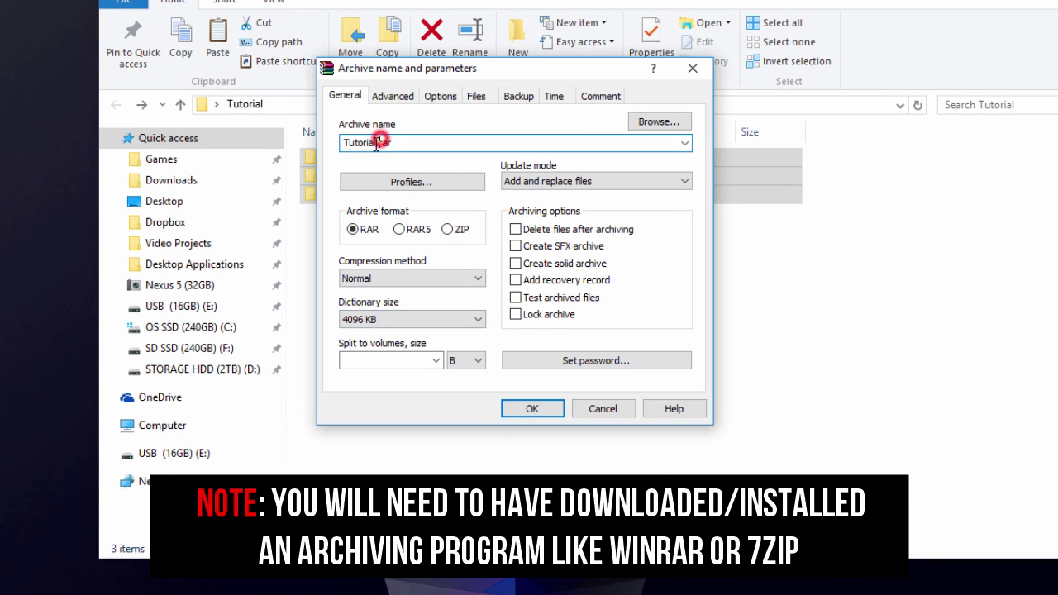
pyautogui.moveTo(377, 144); pyautogui.dragTo(324, 143)
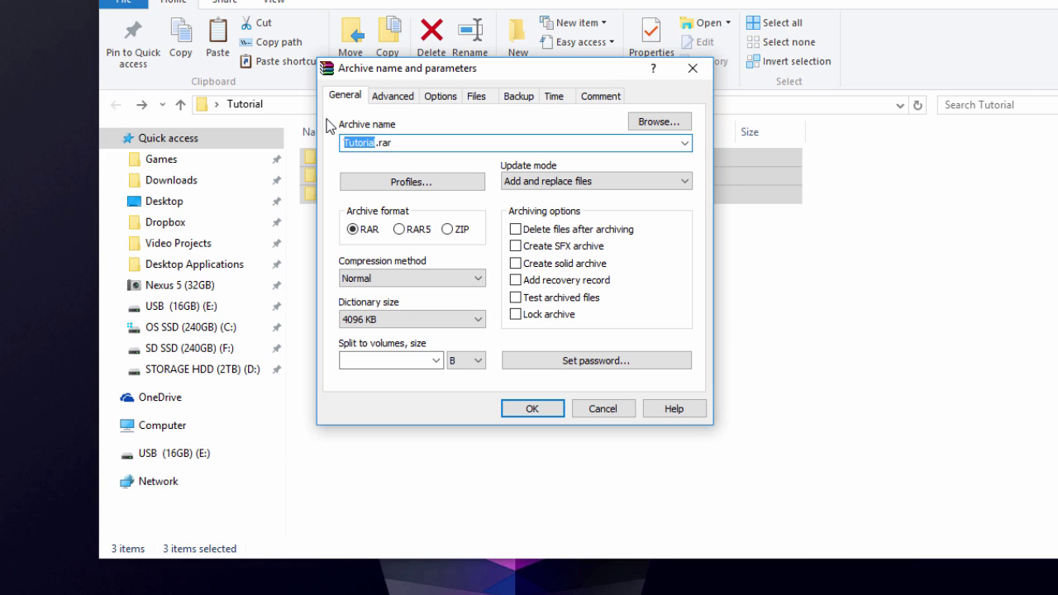
pyautogui.write('modpack')
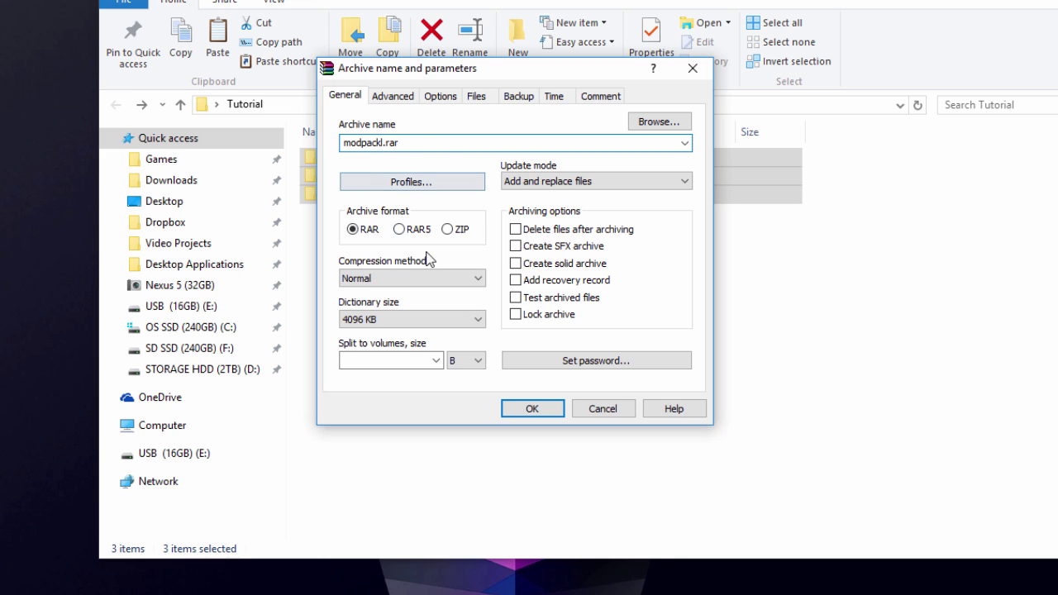
pyautogui.click(447, 229)
# Fix the archive name typo to modpack.zip and create the archive.
pyautogui.doubleClick(435, 144)
pyautogui.click(374, 142)
pyautogui.press('BackSpace')
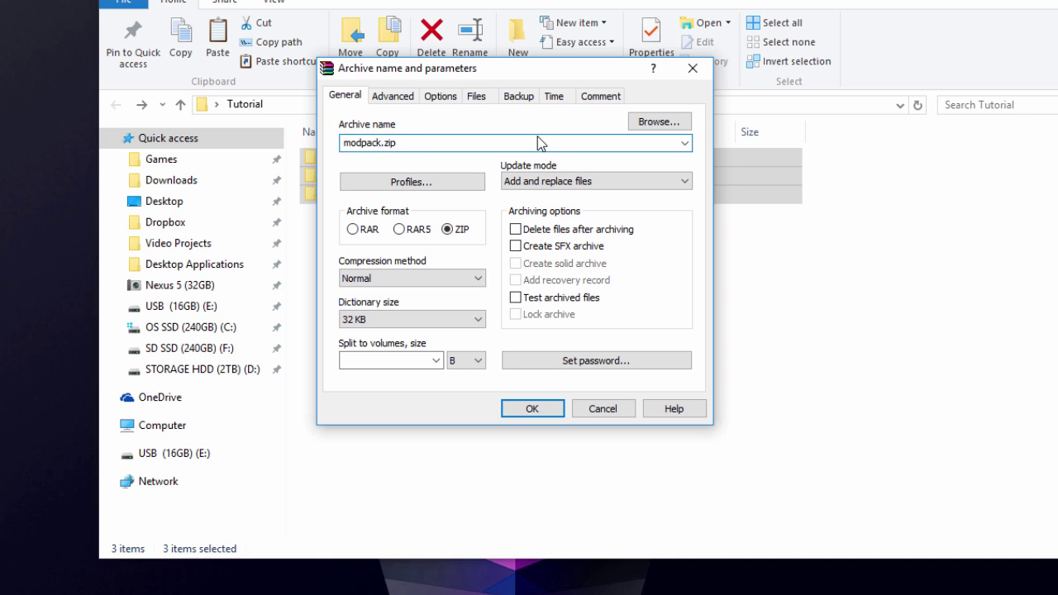
pyautogui.doubleClick(406, 143)
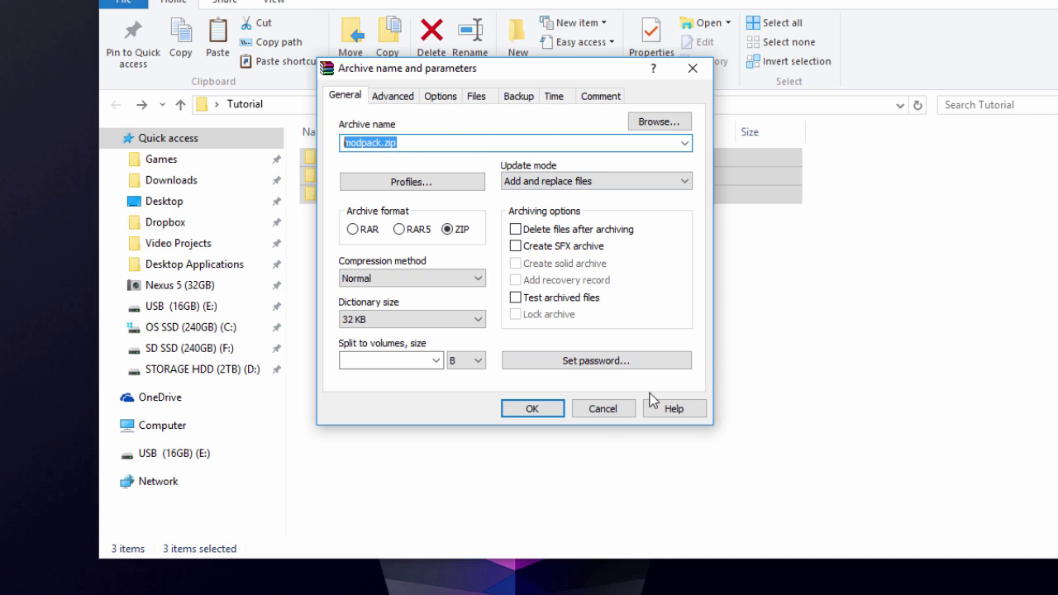
pyautogui.click(533, 409)
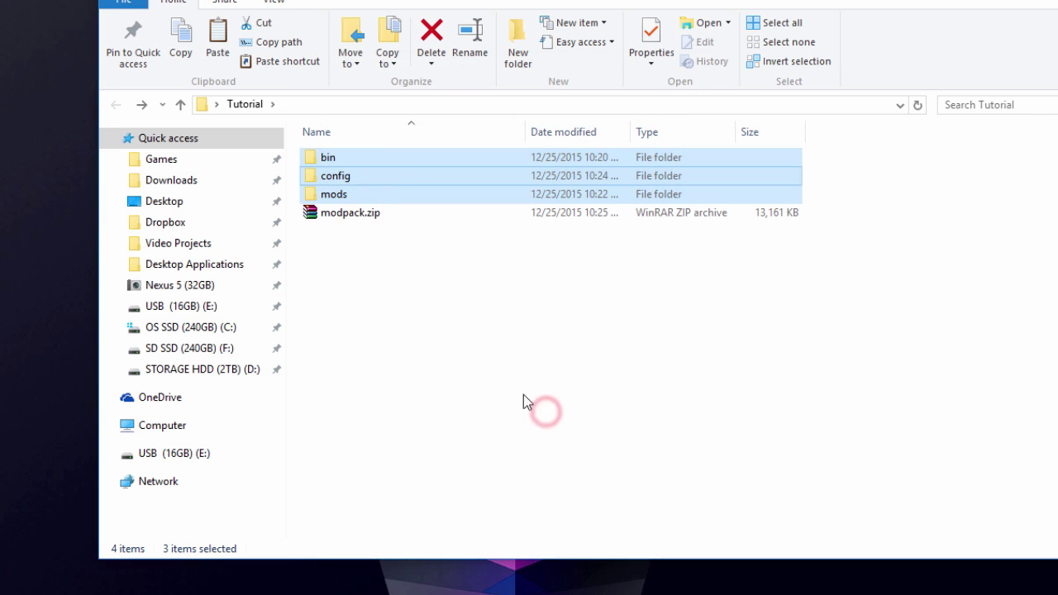
pyautogui.click(372, 240)
# Close the MCF Mod List tab and go to the Technic Platform site.
pyautogui.click(351, 215)
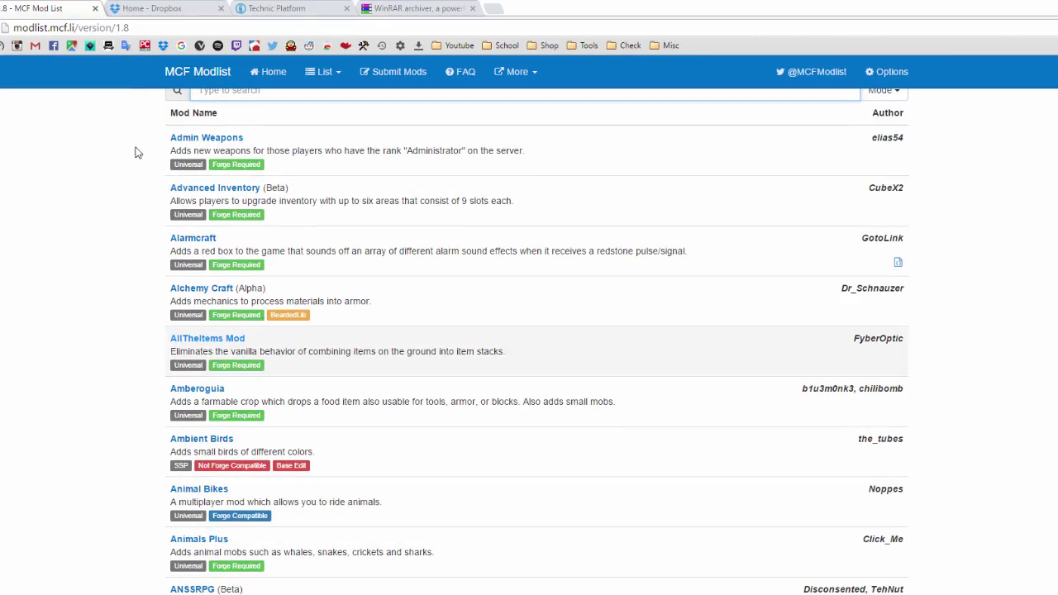
pyautogui.click(95, 8)
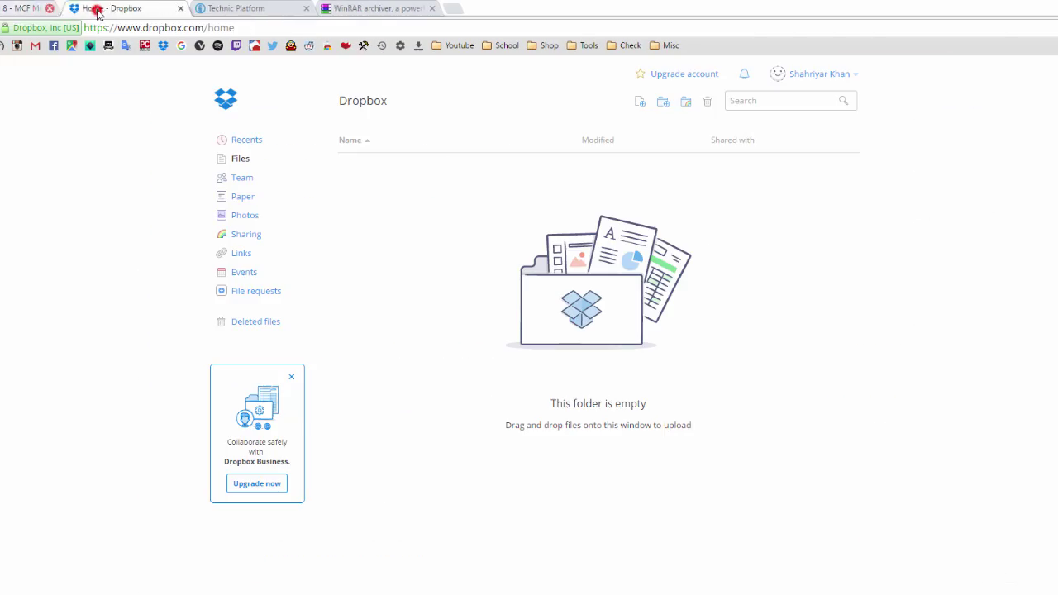
pyautogui.click(153, 8)
pyautogui.click(172, 28)
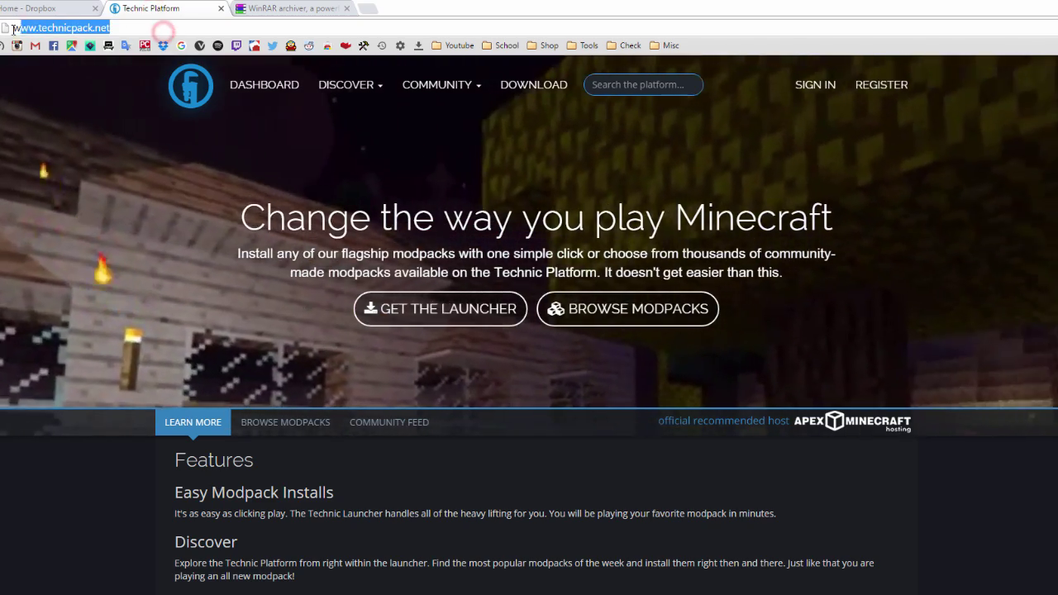
pyautogui.click(178, 28)
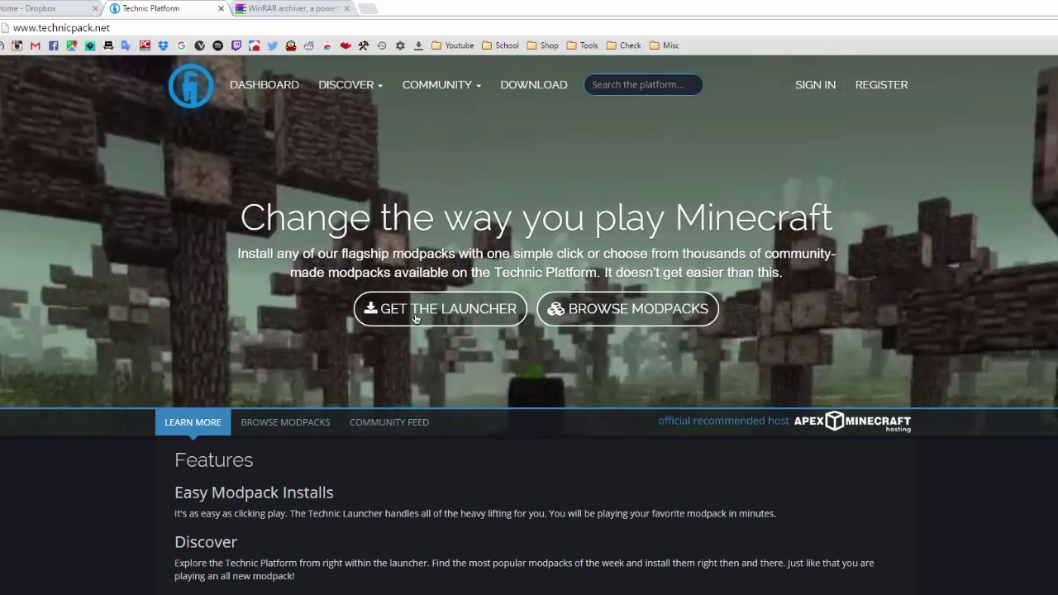
# Open the launcher download page in a new tab and cancel saving the Windows launcher.
pyautogui.rightClick(416, 315)
pyautogui.click(474, 323)
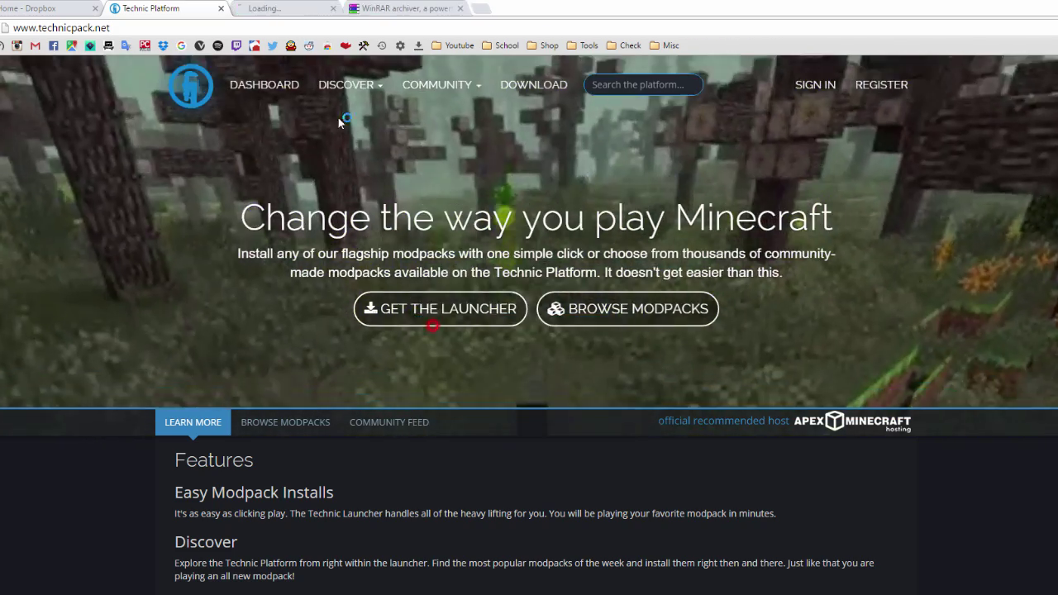
pyautogui.click(290, 8)
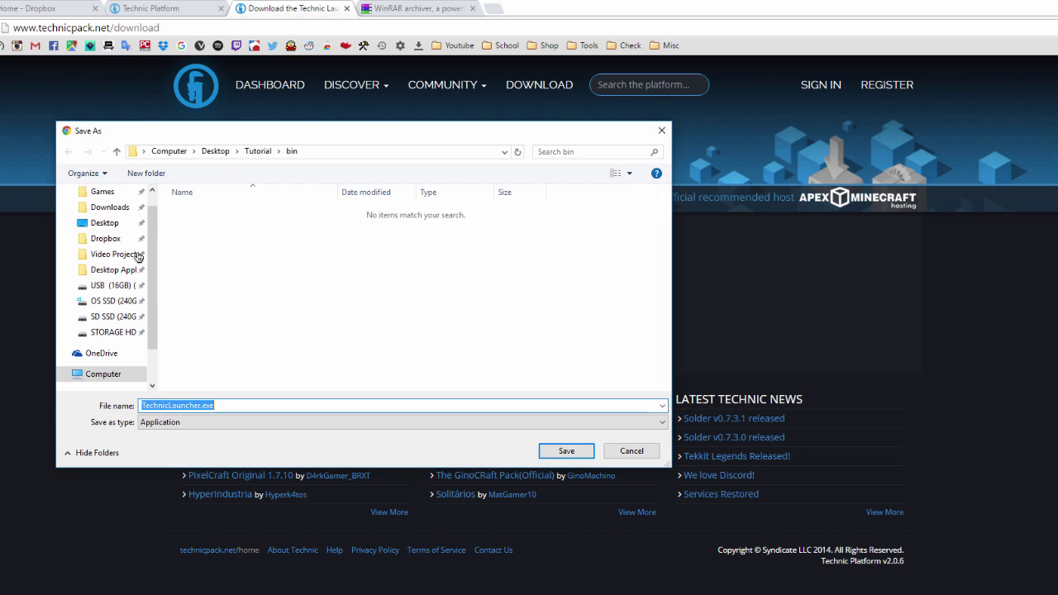
pyautogui.click(108, 223)
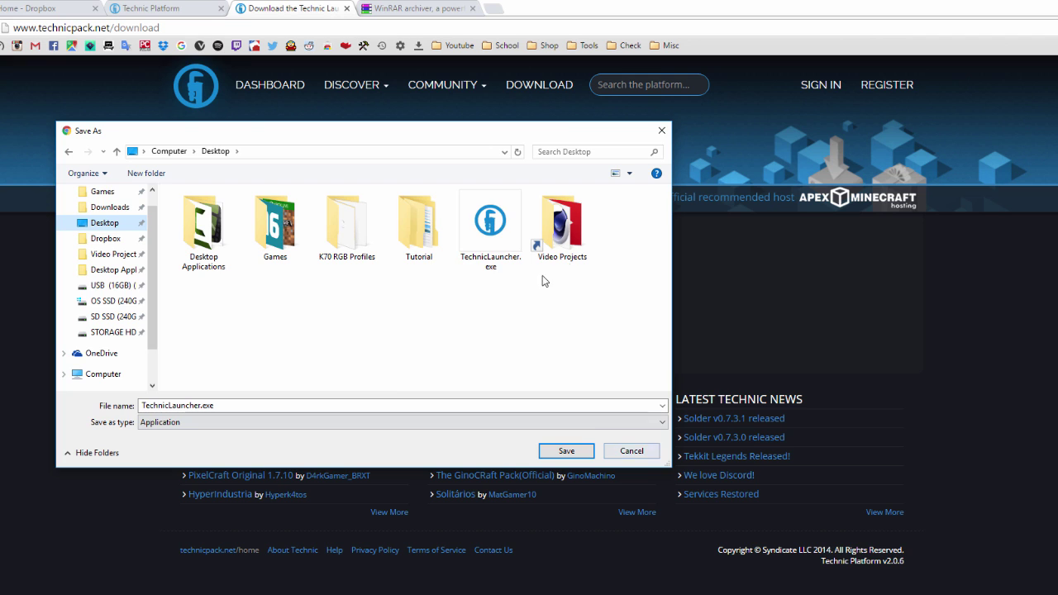
pyautogui.click(631, 451)
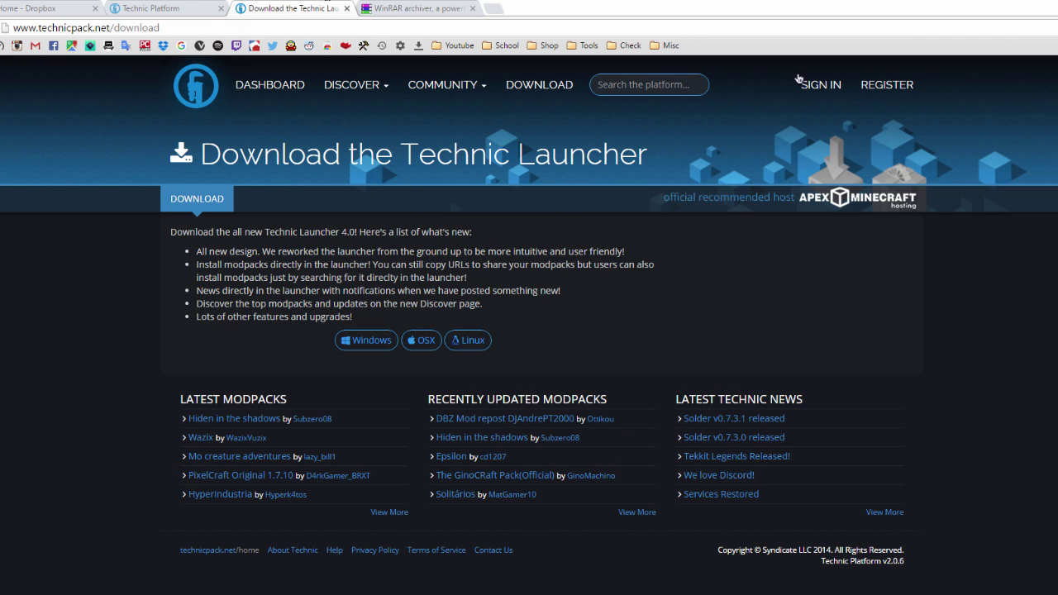
# Look over the registration page, then open the sign-in page and enter the account e-mail.
pyautogui.click(889, 86)
pyautogui.scroll(-1, 433, 303)
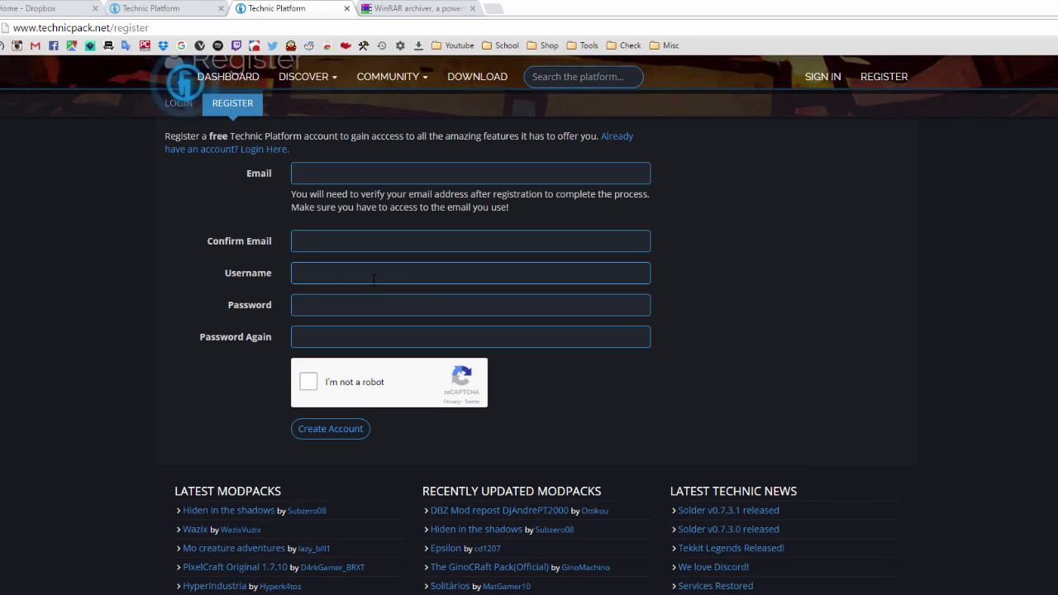
pyautogui.scroll(1, 433, 304)
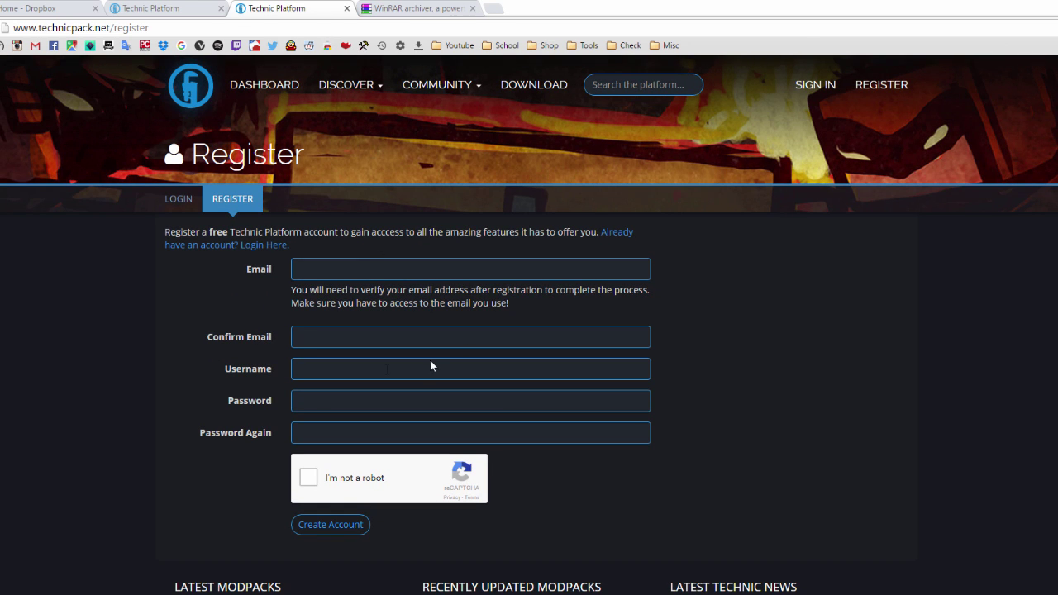
pyautogui.click(346, 8)
pyautogui.click(819, 93)
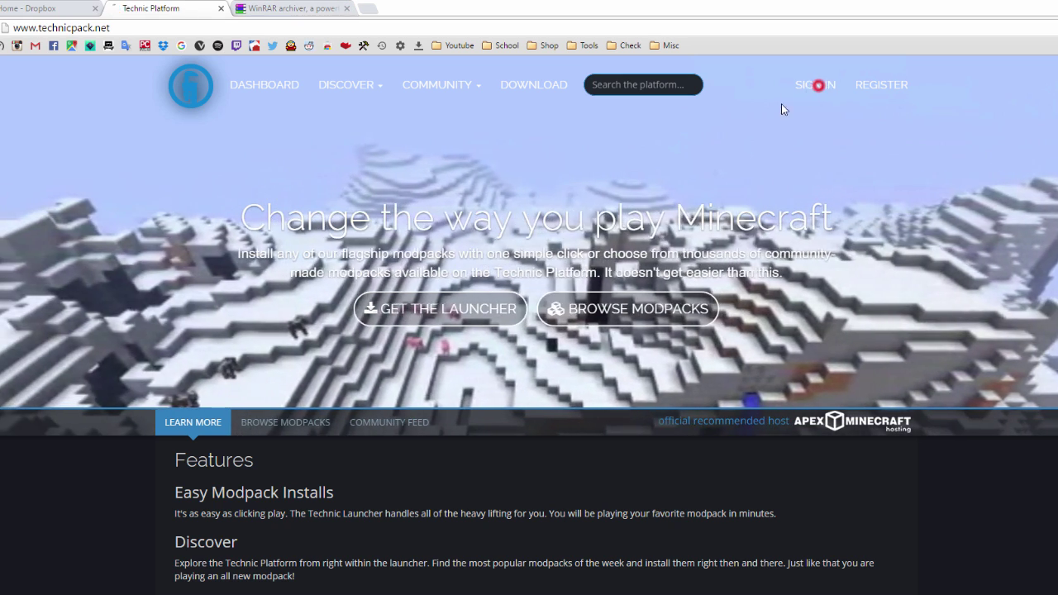
pyautogui.click(397, 254)
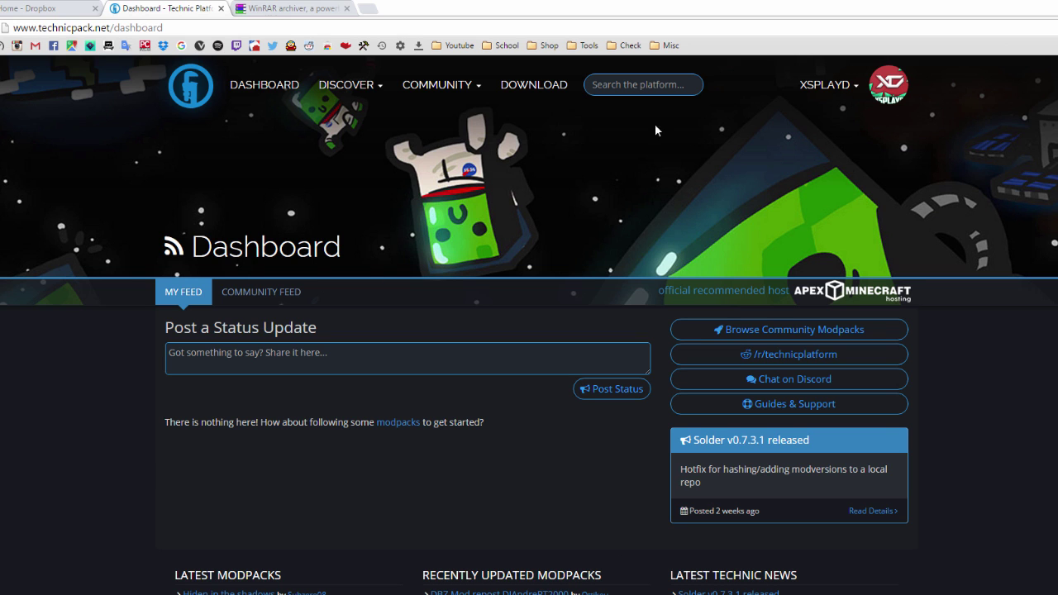
# Start a new modpack named 'My Test Modpack'.
pyautogui.moveTo(840, 94)
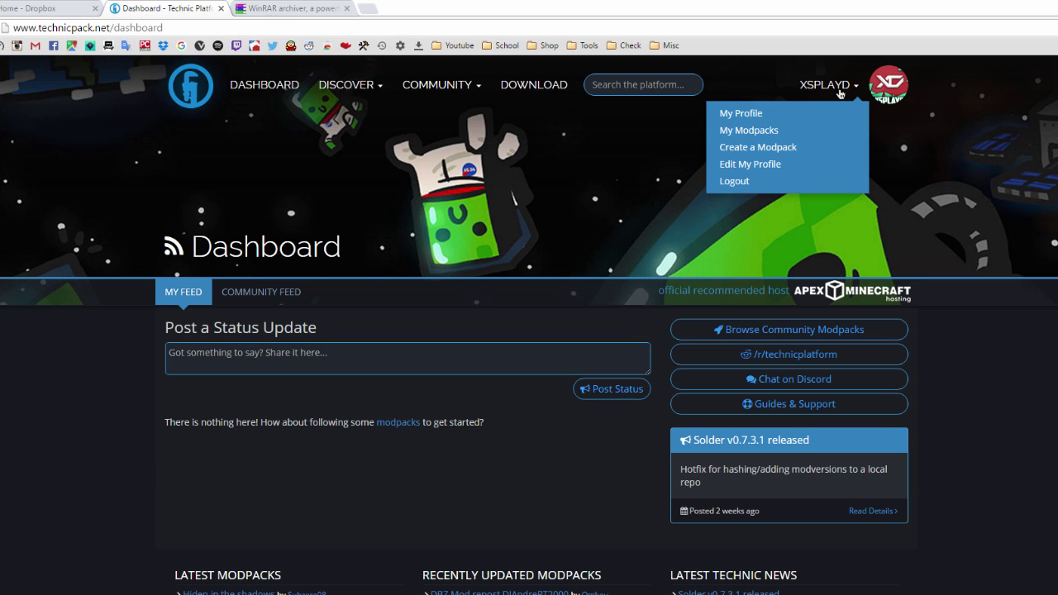
pyautogui.click(782, 149)
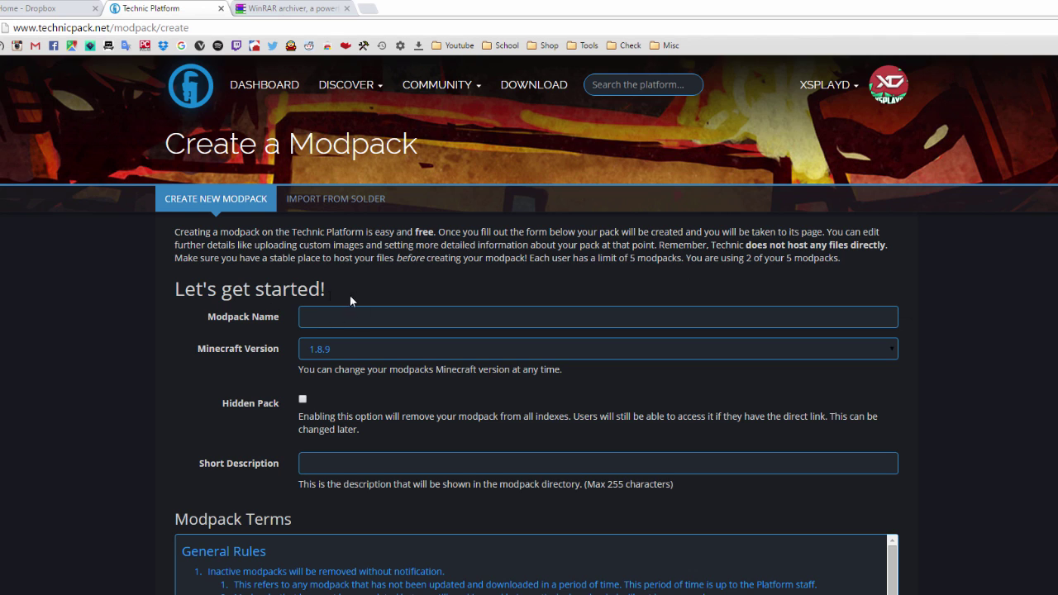
pyautogui.scroll(-1, 349, 295)
pyautogui.write('My TR')
pyautogui.press('BackSpace')
pyautogui.write('est Modpack')
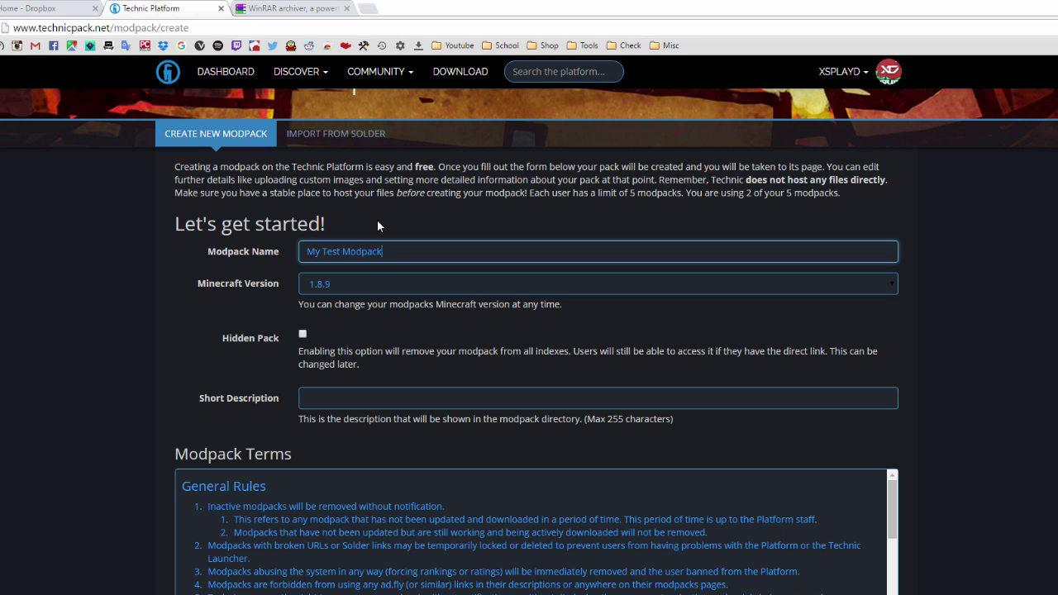
# Set the Minecraft version to 1.8 and mark the pack as hidden.
pyautogui.click(320, 283)
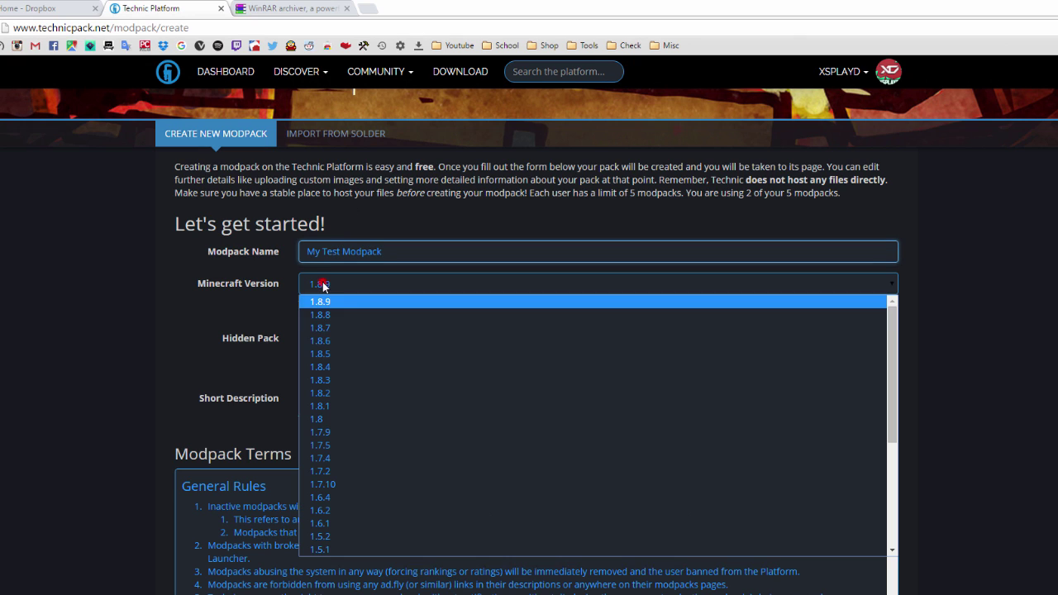
pyautogui.click(311, 420)
pyautogui.scroll(-1, 332, 348)
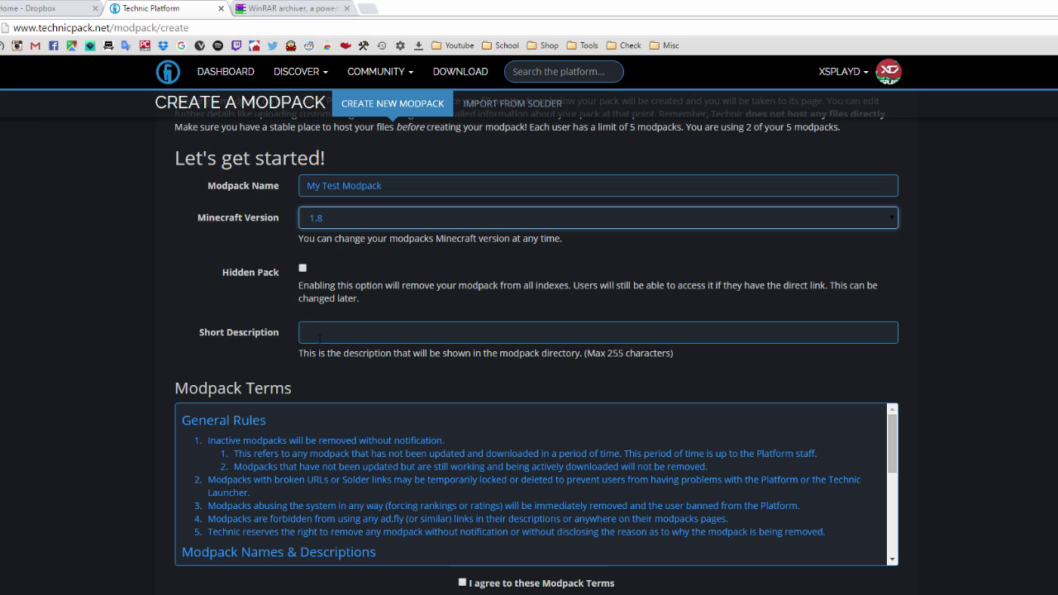
pyautogui.click(319, 273)
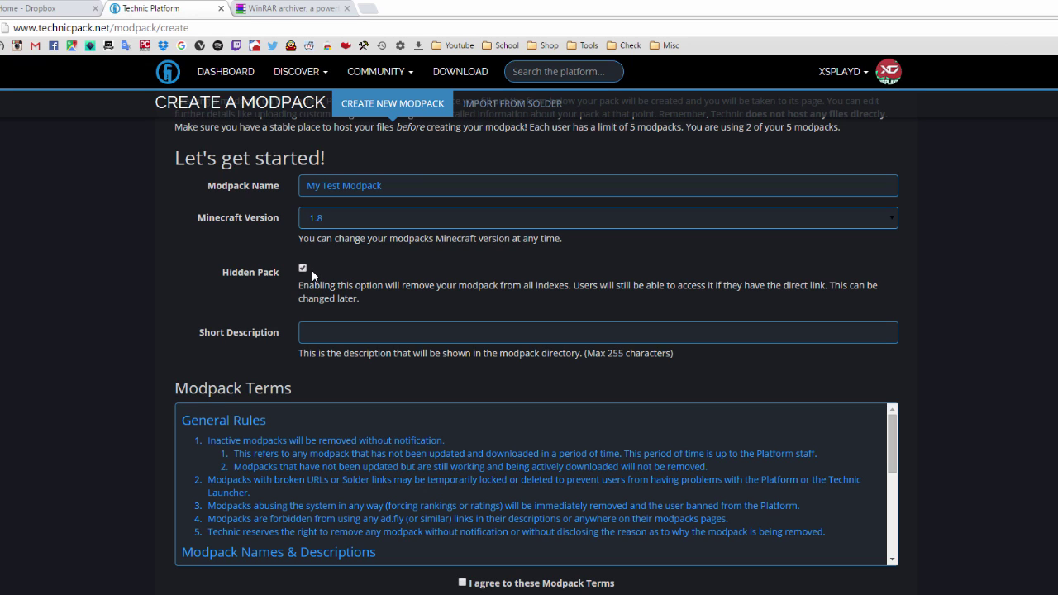
# Add the short description 'Test modpack', agree to the terms, and submit the modpack.
pyautogui.click(313, 334)
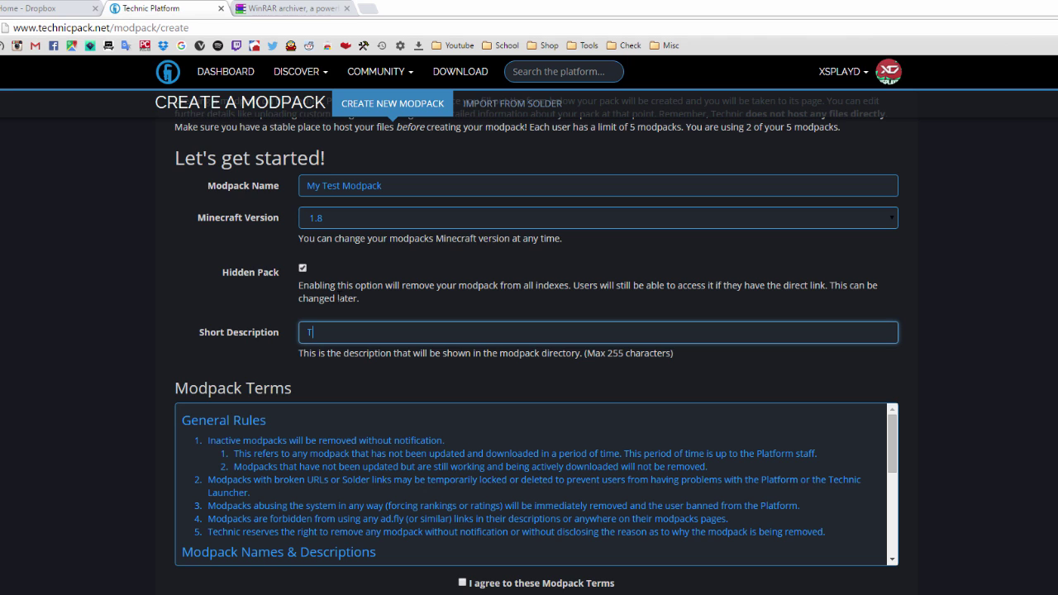
pyautogui.write('Test modpack')
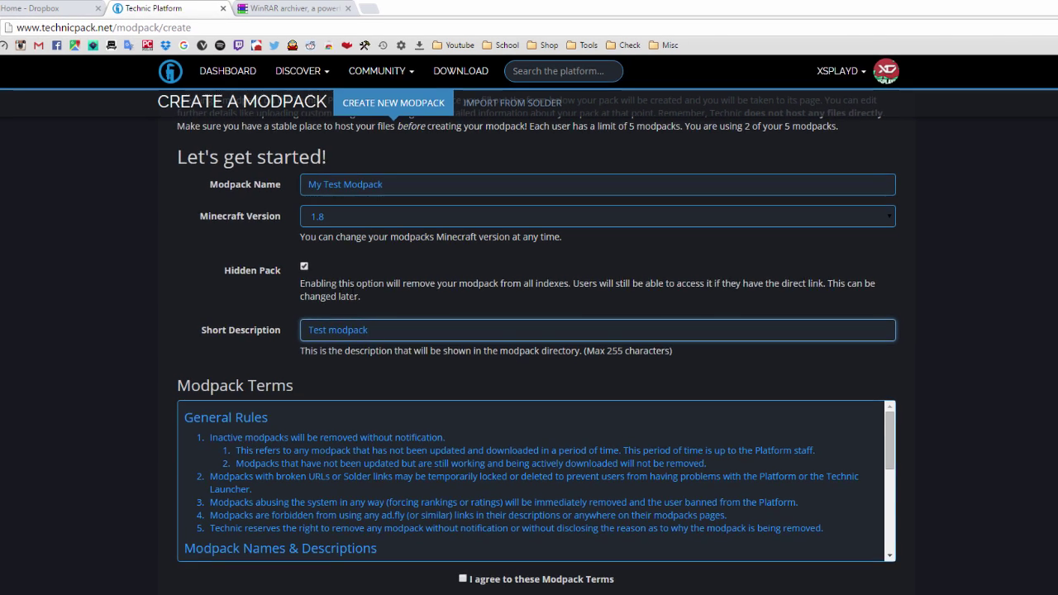
pyautogui.click(462, 582)
pyautogui.click(548, 572)
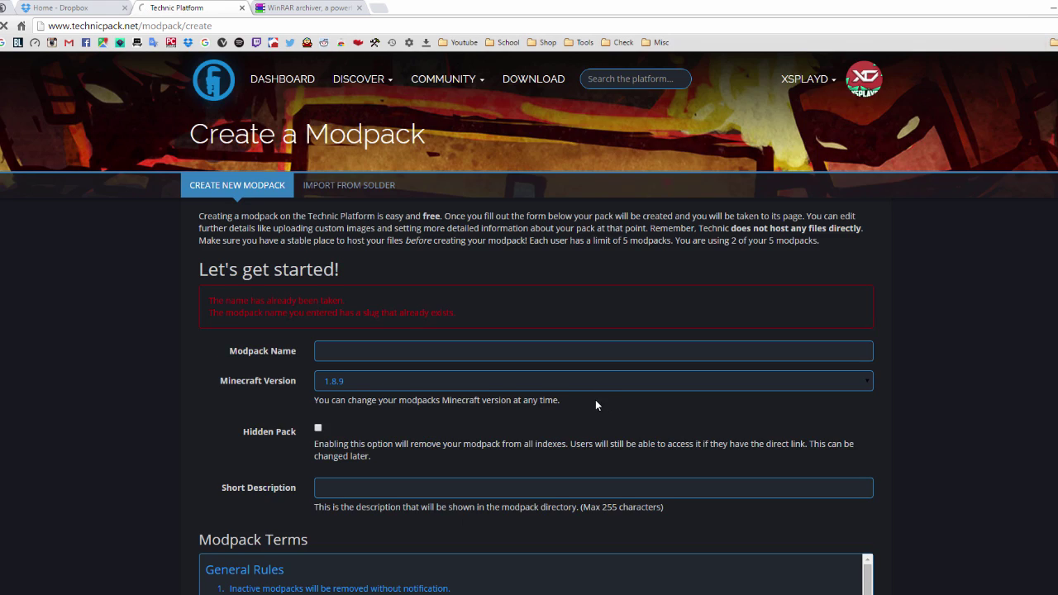
pyautogui.scroll(-3, 578, 389)
pyautogui.scroll(2, 550, 372)
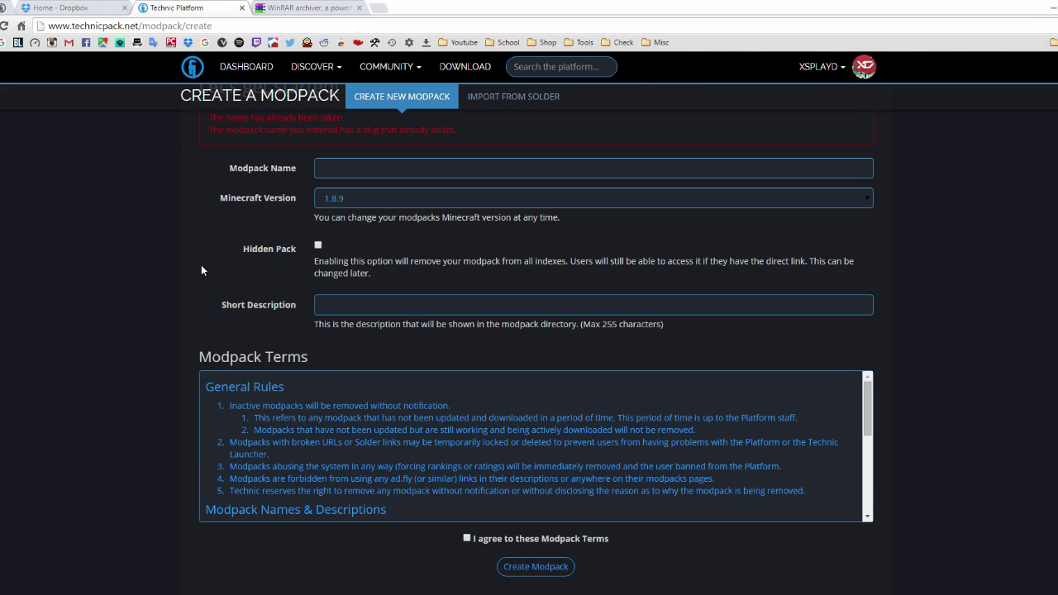
pyautogui.click(522, 574)
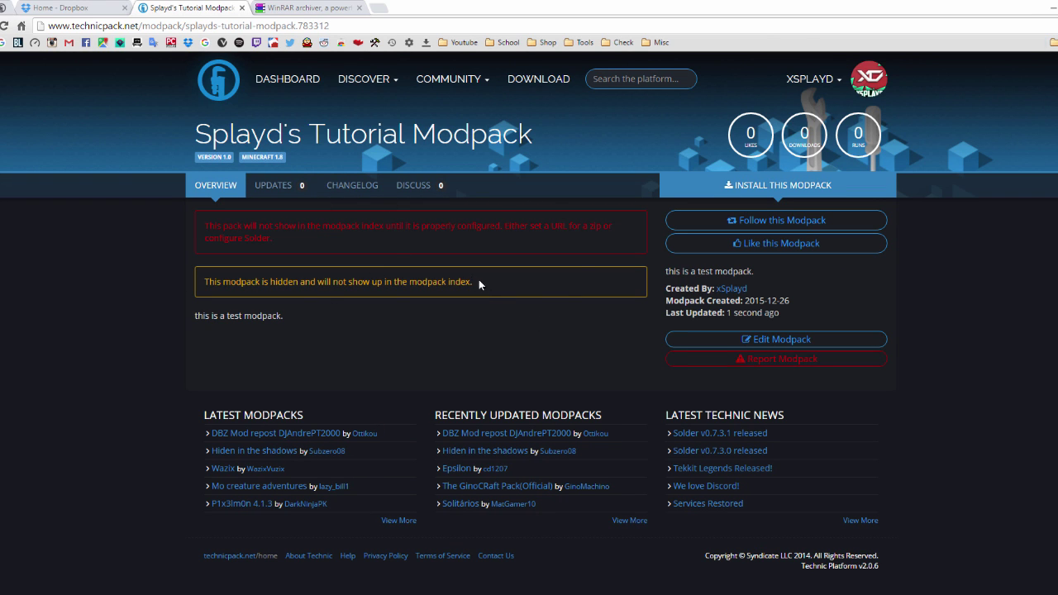
# Open Edit Modpack for the new pack and place the cursor in the empty Modpack Location field.
pyautogui.click(793, 343)
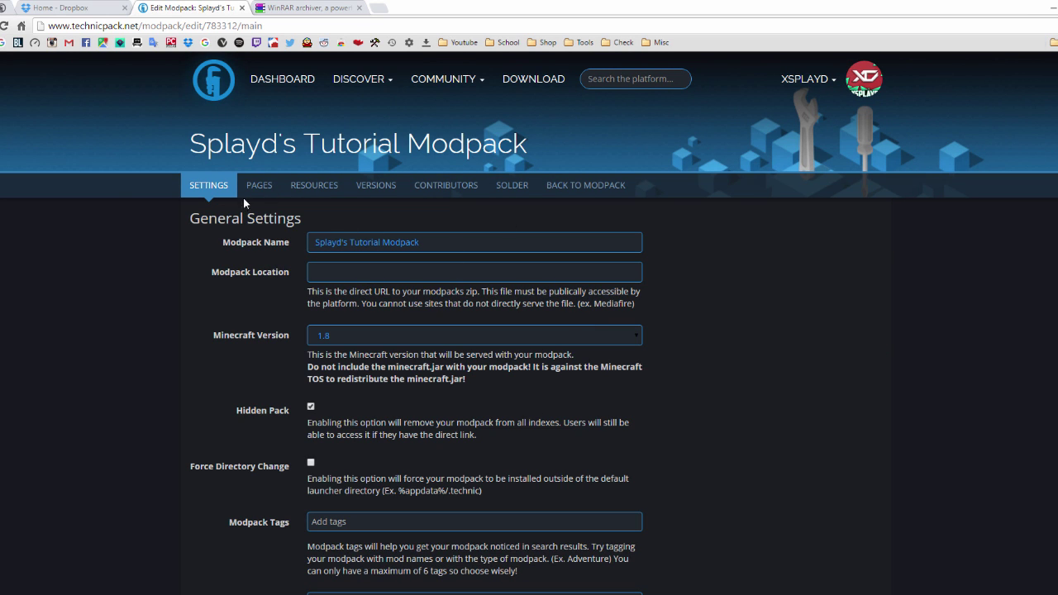
pyautogui.scroll(-2, 334, 279)
pyautogui.scroll(-2, 428, 428)
pyautogui.scroll(3, 428, 427)
pyautogui.scroll(2, 431, 417)
pyautogui.click(339, 272)
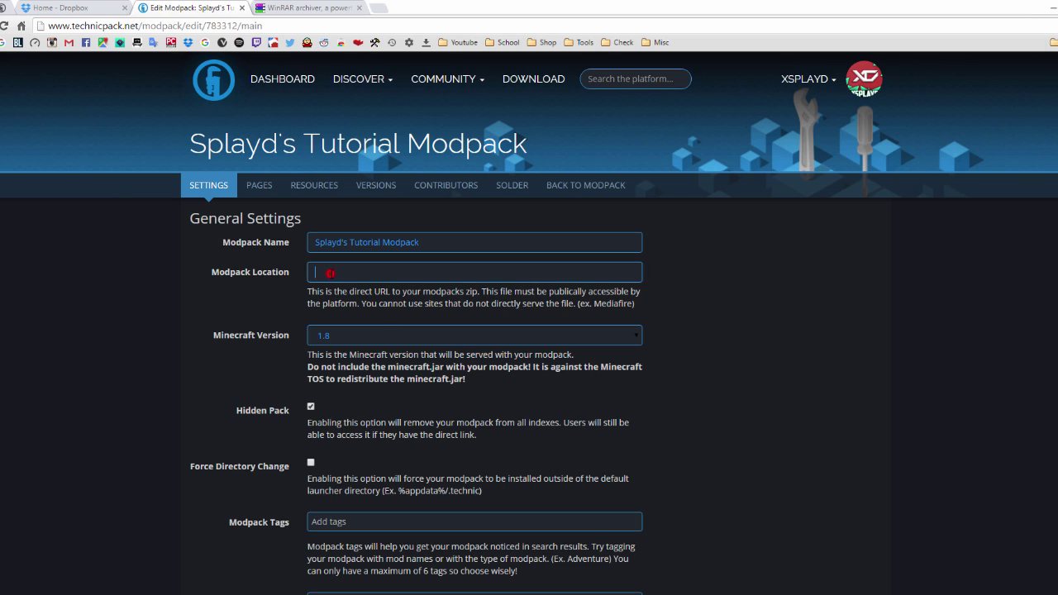
pyautogui.tripleClick(215, 272)
pyautogui.click(342, 270)
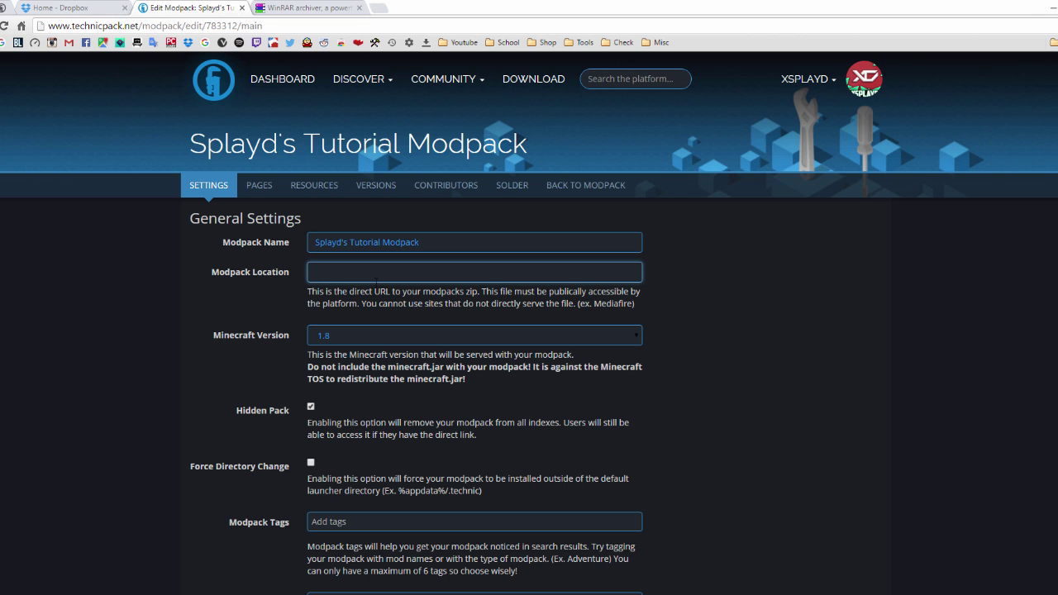
# Upload modpack.zip from the Desktop's Tutorial folder to Dropbox.
pyautogui.click(78, 8)
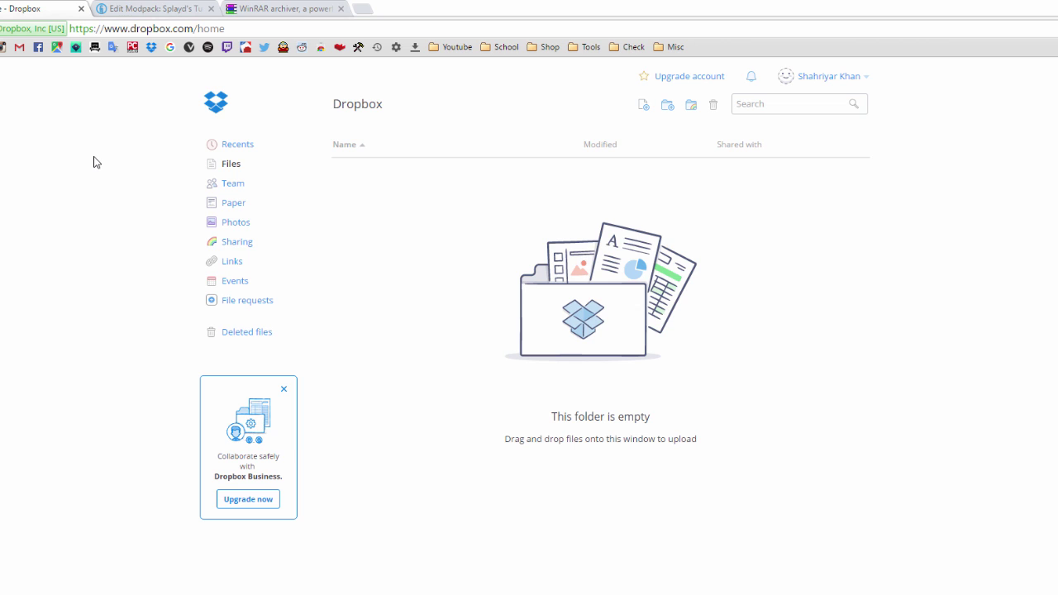
pyautogui.moveTo(240, 28); pyautogui.dragTo(64, 32)
pyautogui.click(98, 126)
pyautogui.click(643, 107)
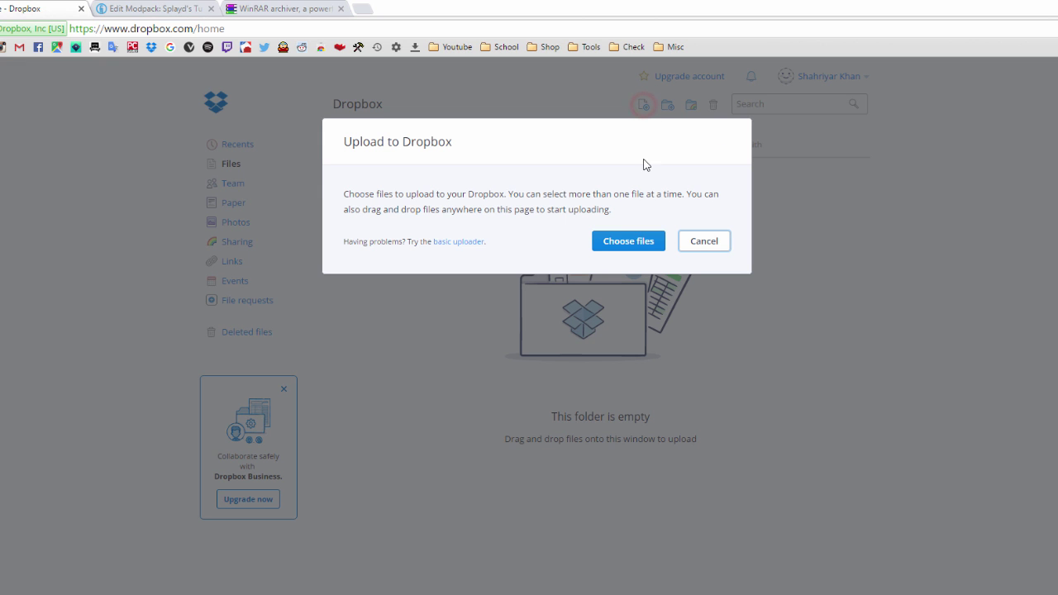
pyautogui.click(642, 241)
pyautogui.click(137, 230)
pyautogui.doubleClick(471, 253)
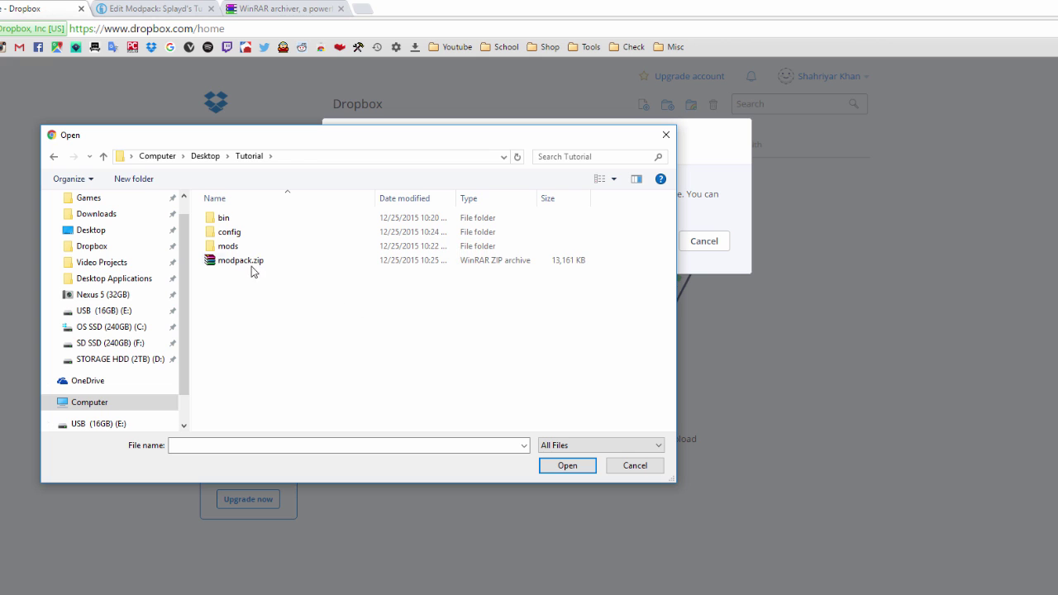
pyautogui.doubleClick(260, 263)
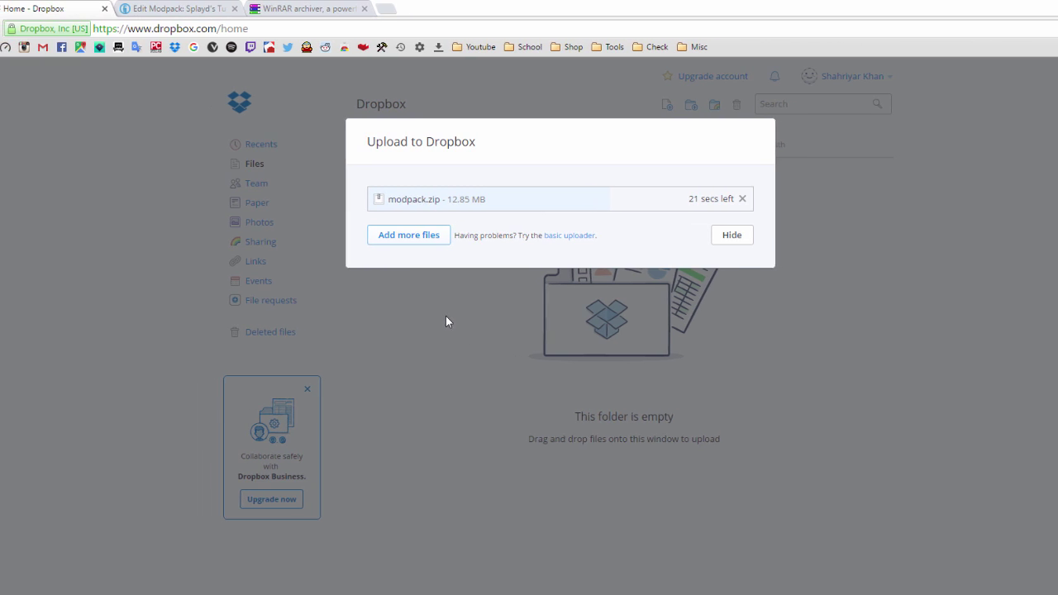
# Highlight the WinRAR x86 and x64 download entries, then close the WinRAR page.
pyautogui.click(341, 9)
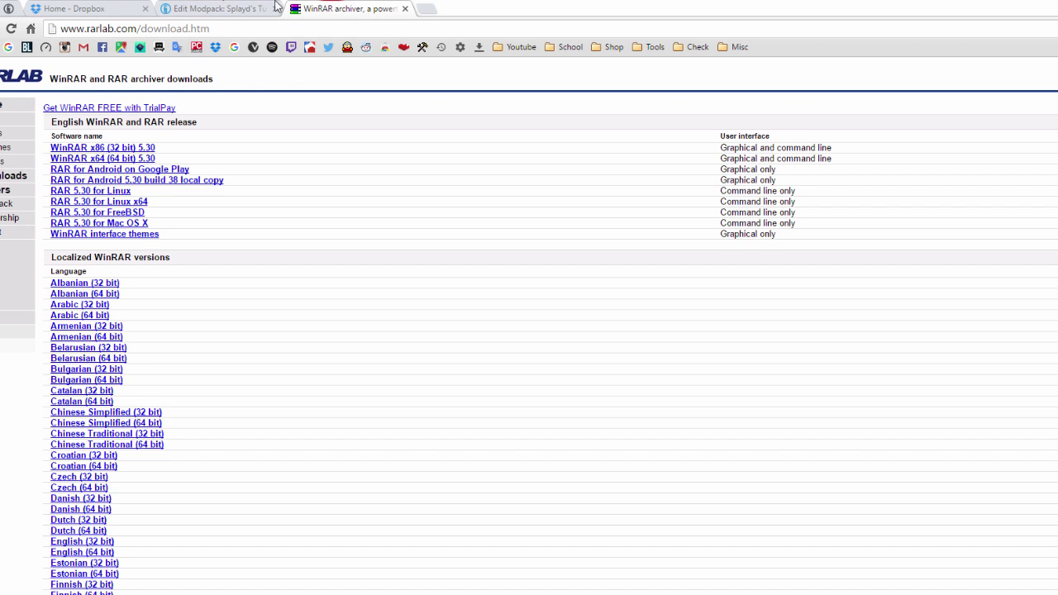
pyautogui.moveTo(173, 157); pyautogui.dragTo(51, 145)
pyautogui.click(232, 132)
pyautogui.moveTo(169, 153); pyautogui.dragTo(185, 151)
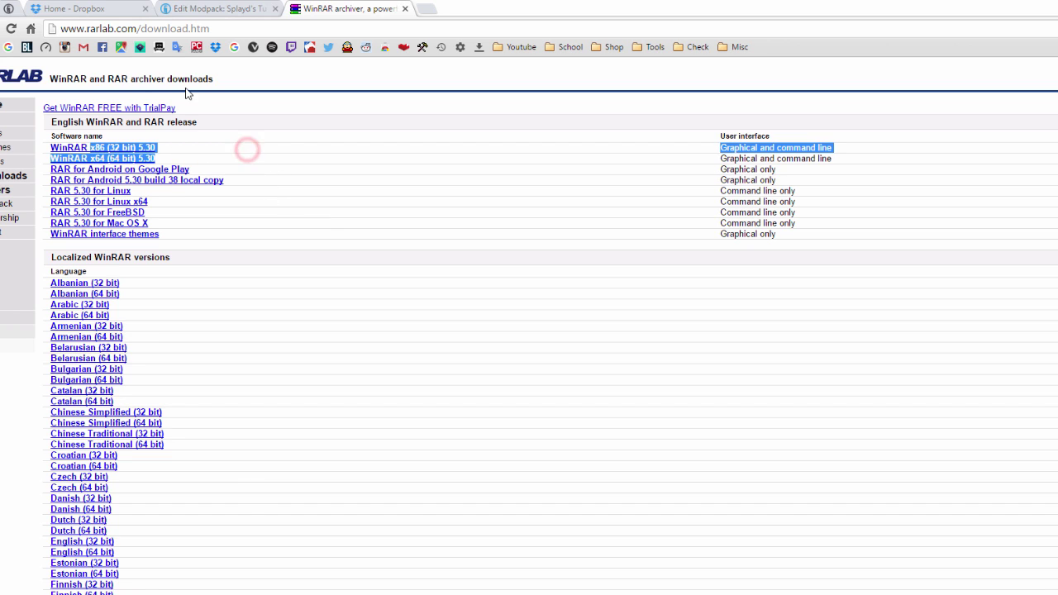
pyautogui.click(245, 112)
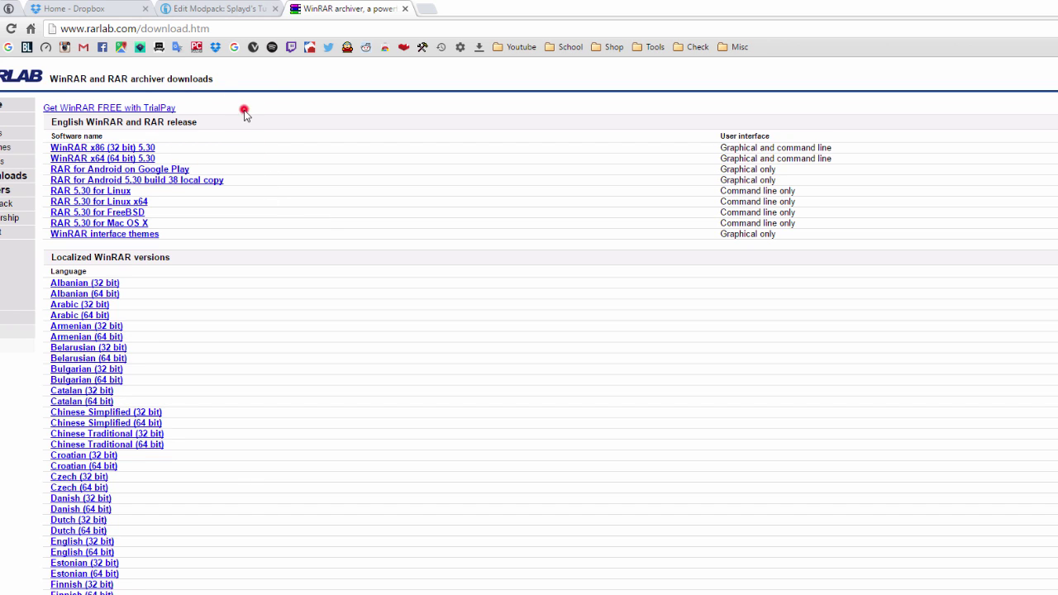
pyautogui.click(405, 9)
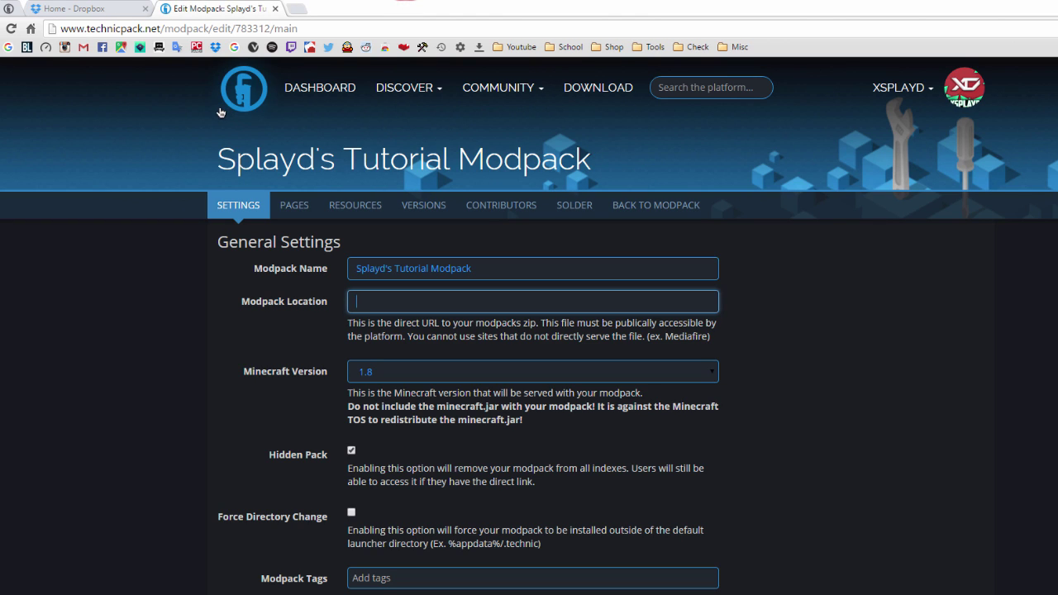
# Create and copy a Dropbox share link for modpack.zip.
pyautogui.click(100, 8)
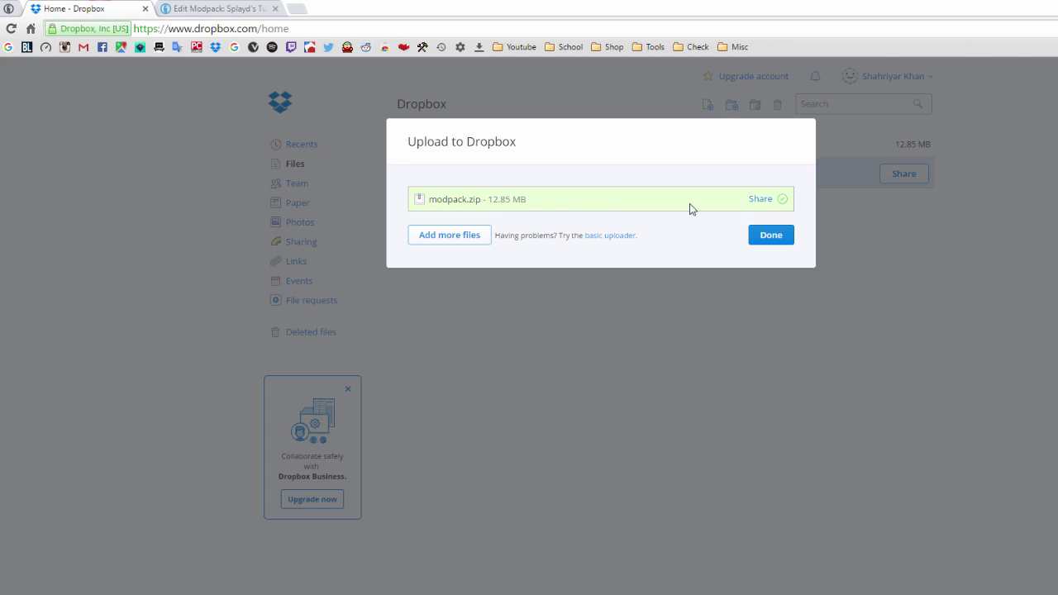
pyautogui.click(758, 200)
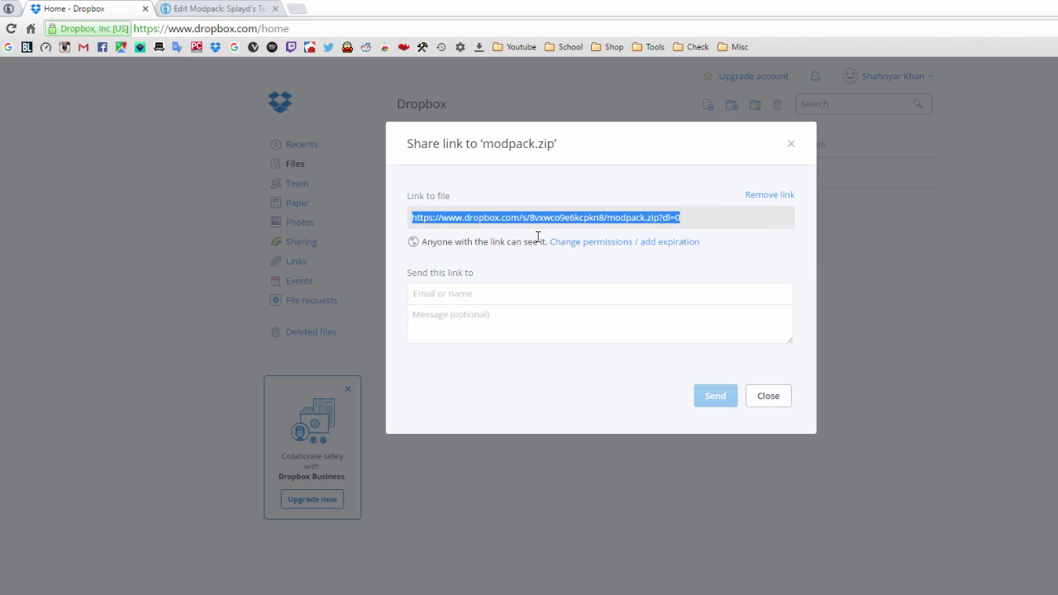
pyautogui.rightClick(498, 220)
pyautogui.click(506, 228)
# Paste the link into Modpack Location, change dl=0 to dl=1, and go to Page Management.
pyautogui.click(195, 10)
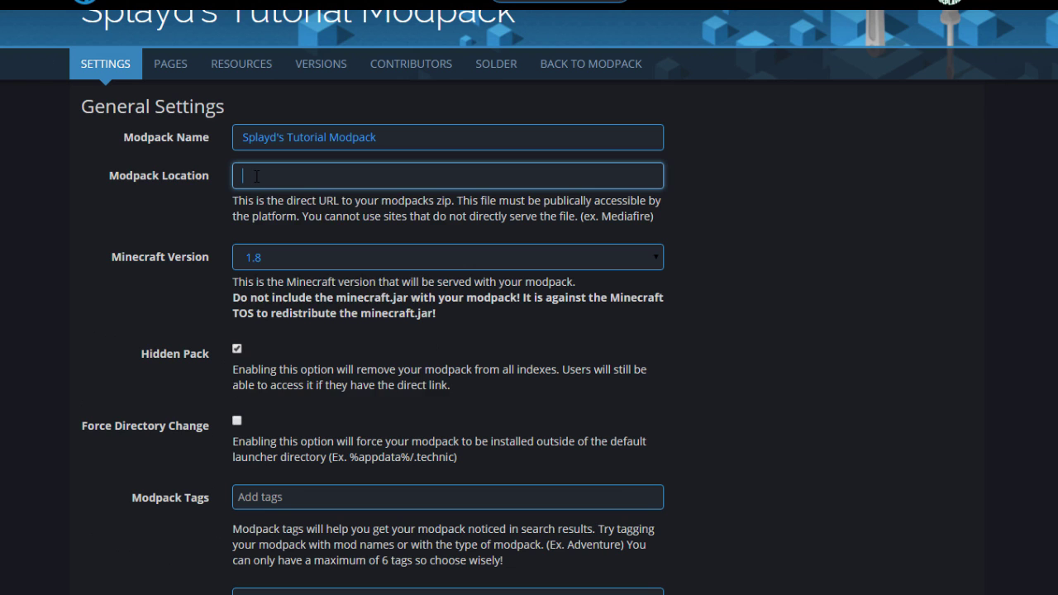
pyautogui.rightClick(256, 176)
pyautogui.click(316, 269)
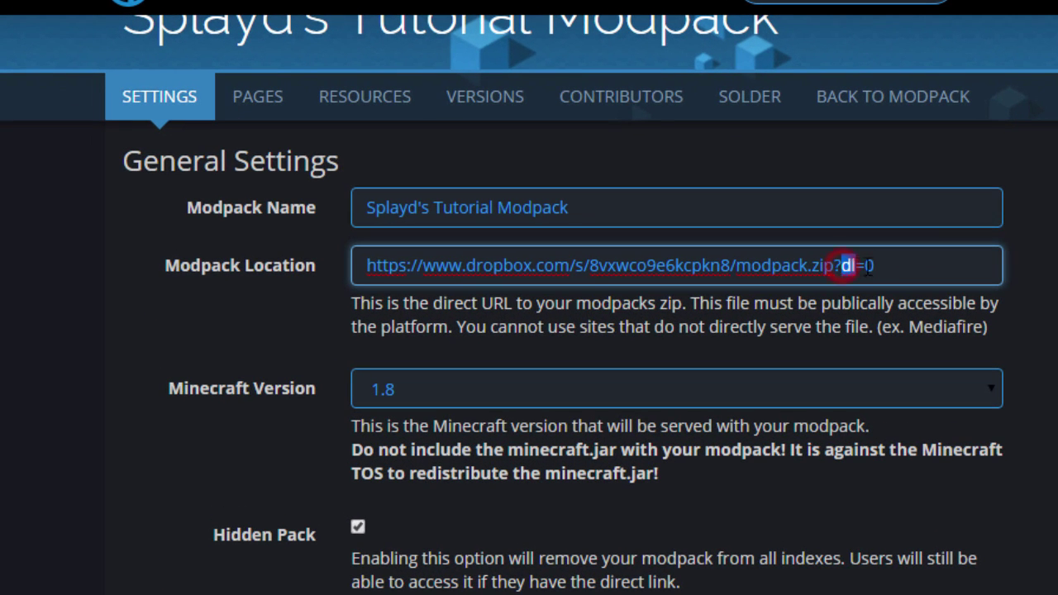
pyautogui.click(696, 208)
pyautogui.press('BackSpace')
pyautogui.write('1')
pyautogui.scroll(-5, 661, 372)
pyautogui.scroll(5, 900, 350)
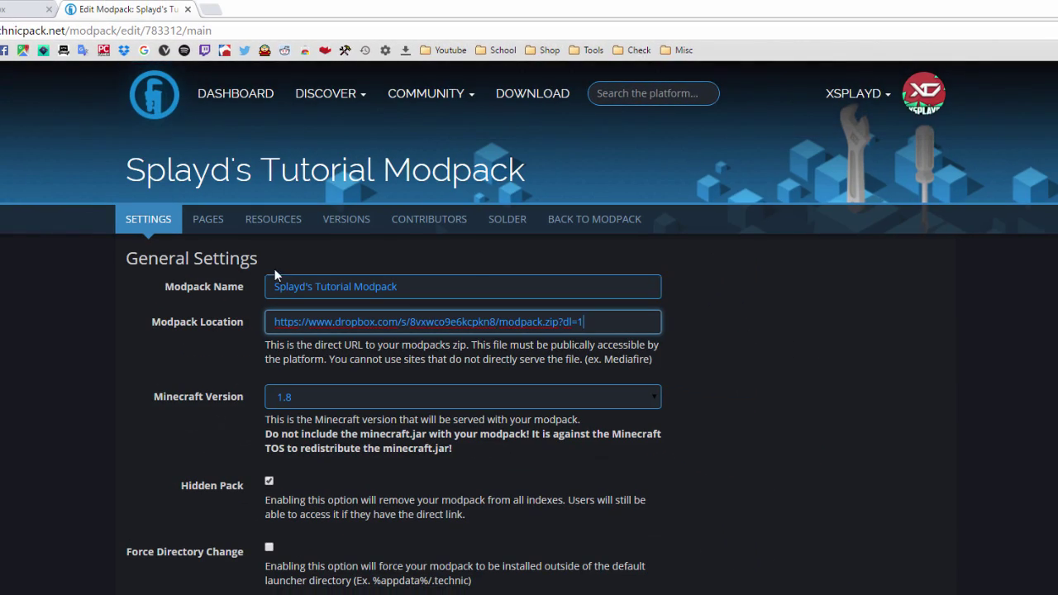
pyautogui.click(209, 219)
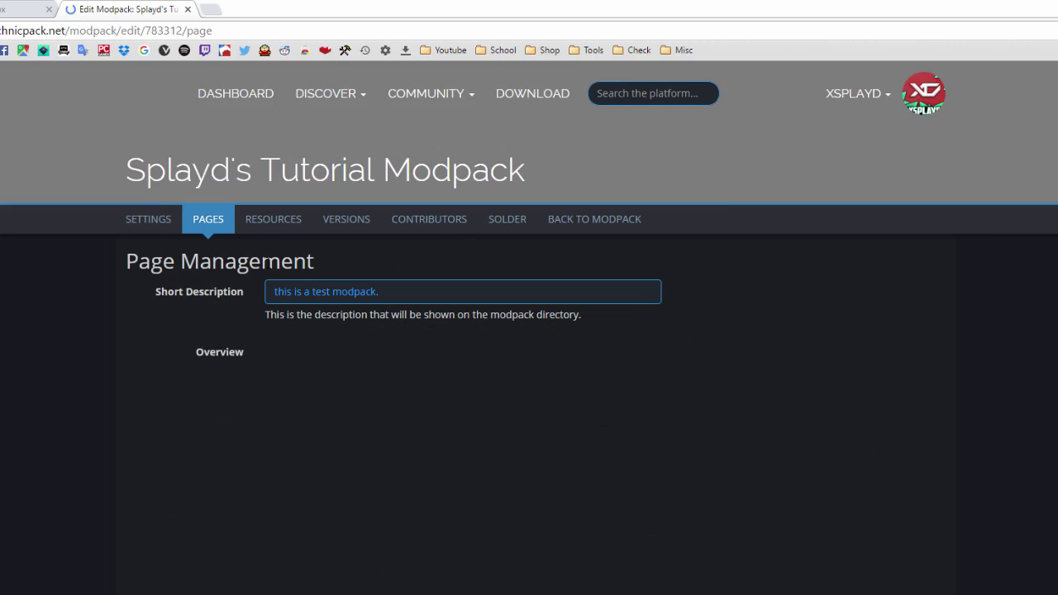
pyautogui.scroll(-7, 248, 330)
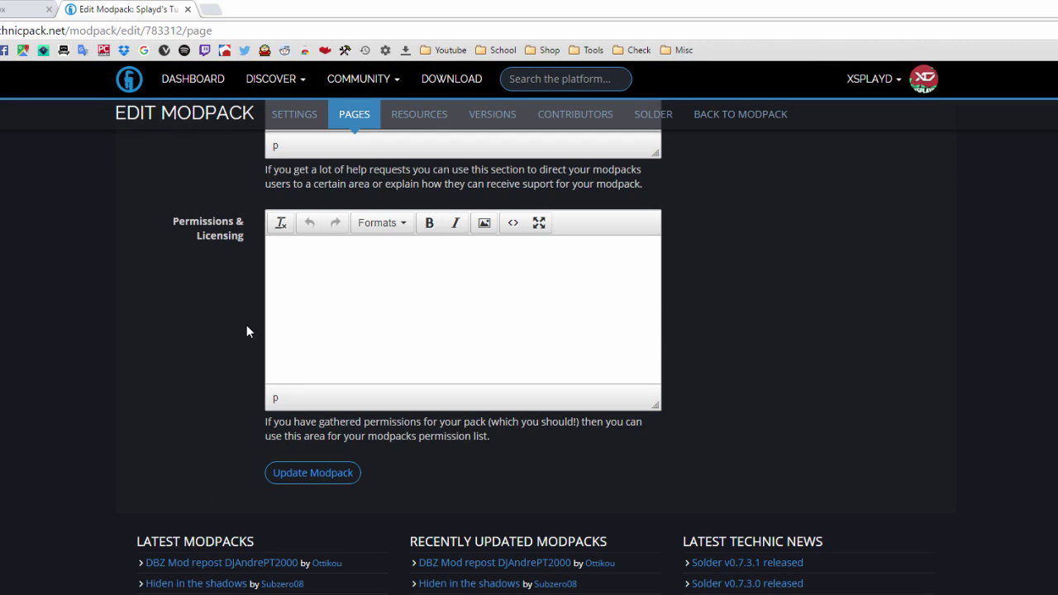
# Scroll back up and open the modpack's Resources tab.
pyautogui.scroll(7, 246, 330)
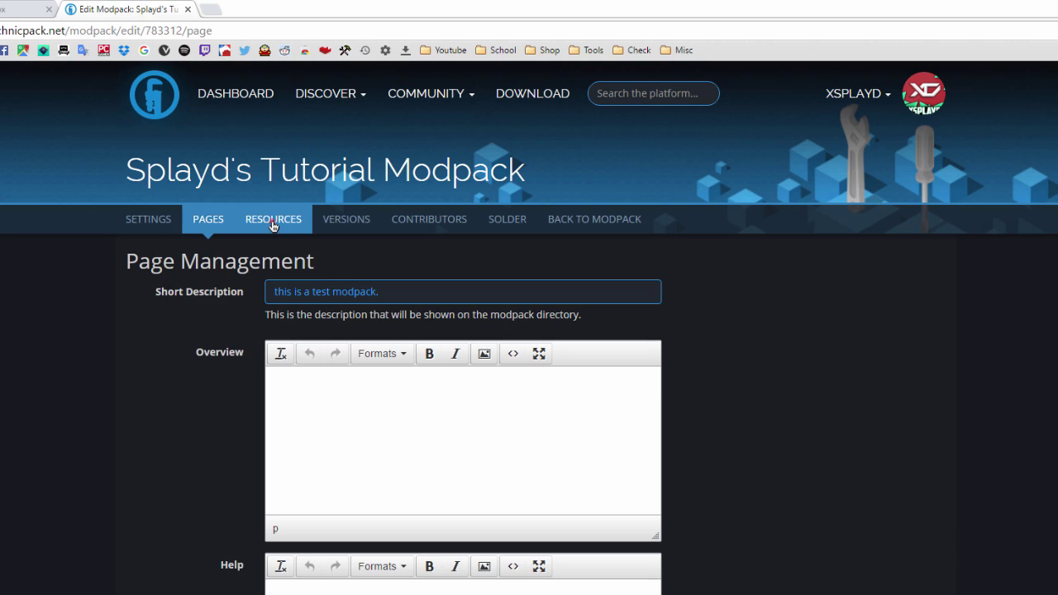
pyautogui.click(272, 223)
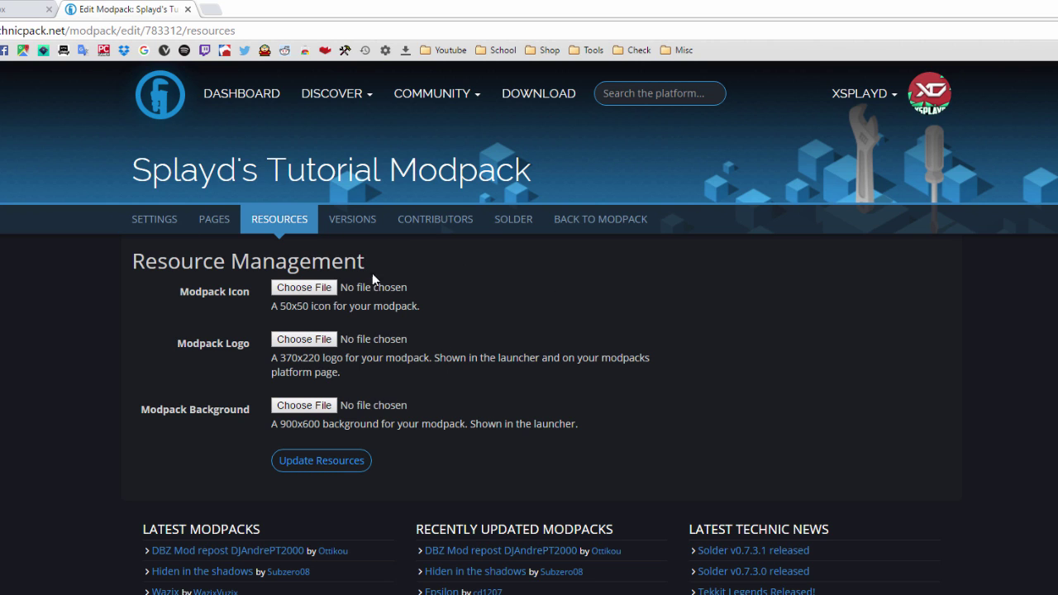
# Paste the Dropbox link into Modpack Location under Settings and save the modpack.
pyautogui.click(156, 221)
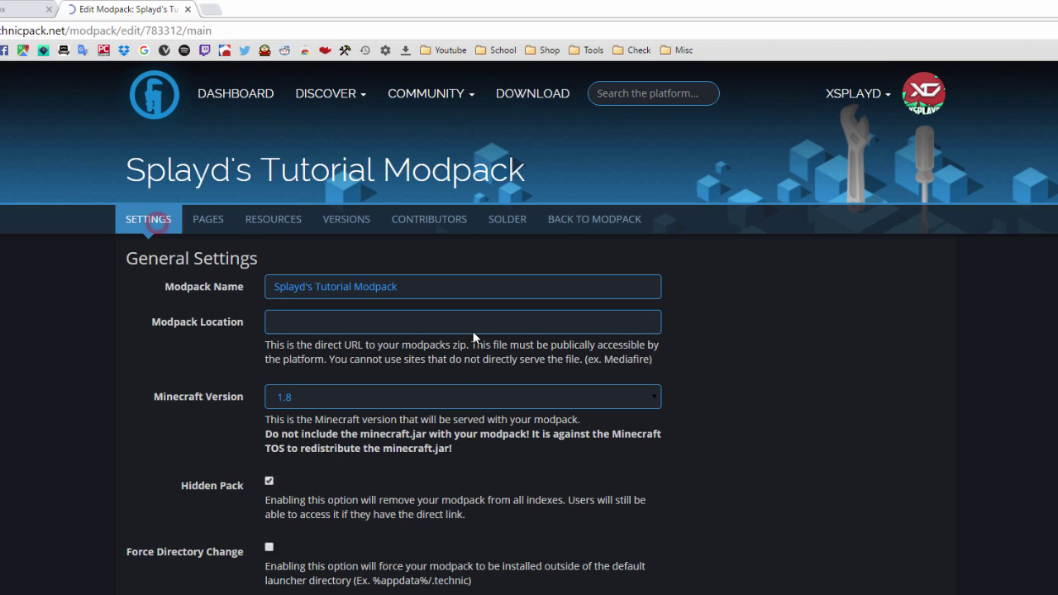
pyautogui.click(346, 324)
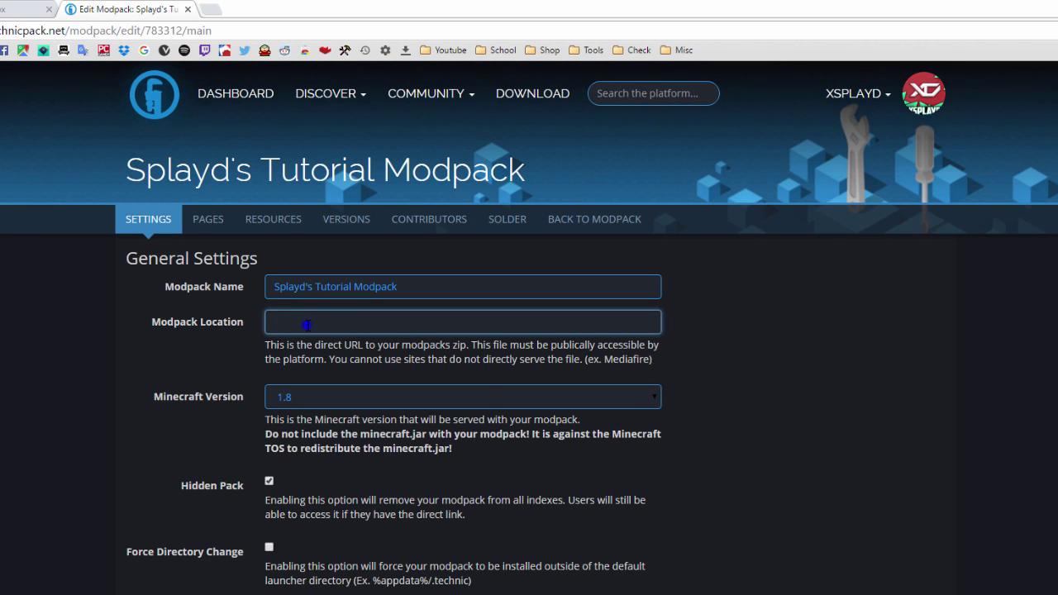
pyautogui.rightClick(305, 323)
pyautogui.click(345, 408)
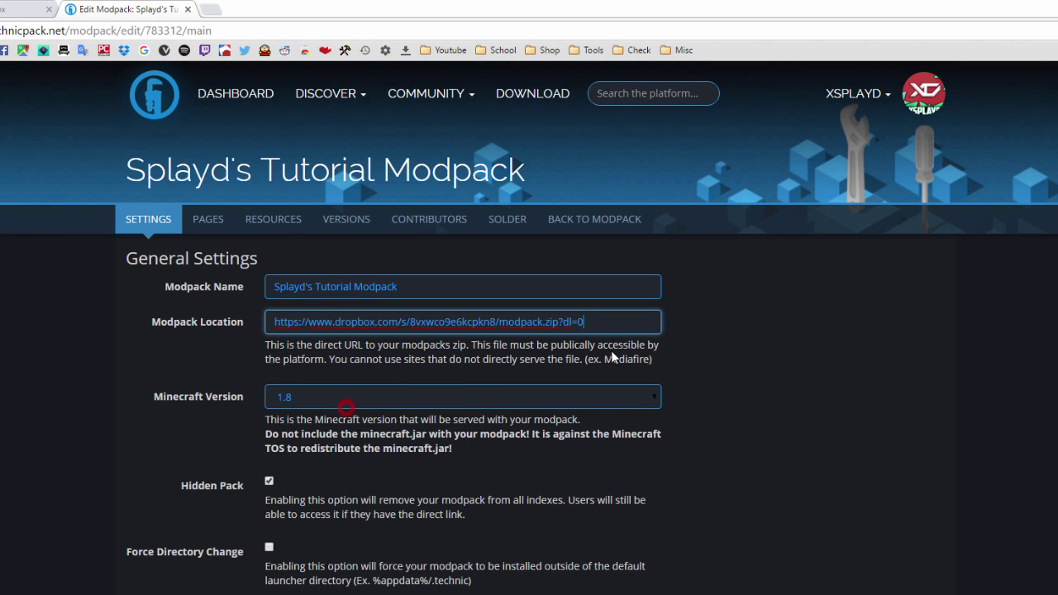
pyautogui.scroll(-10, 711, 413)
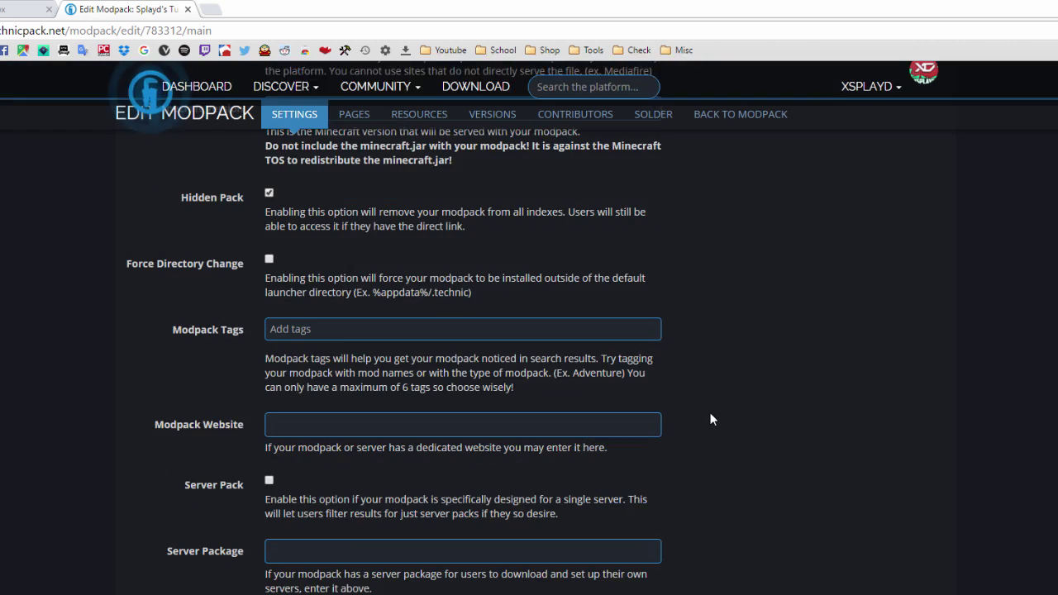
pyautogui.click(294, 473)
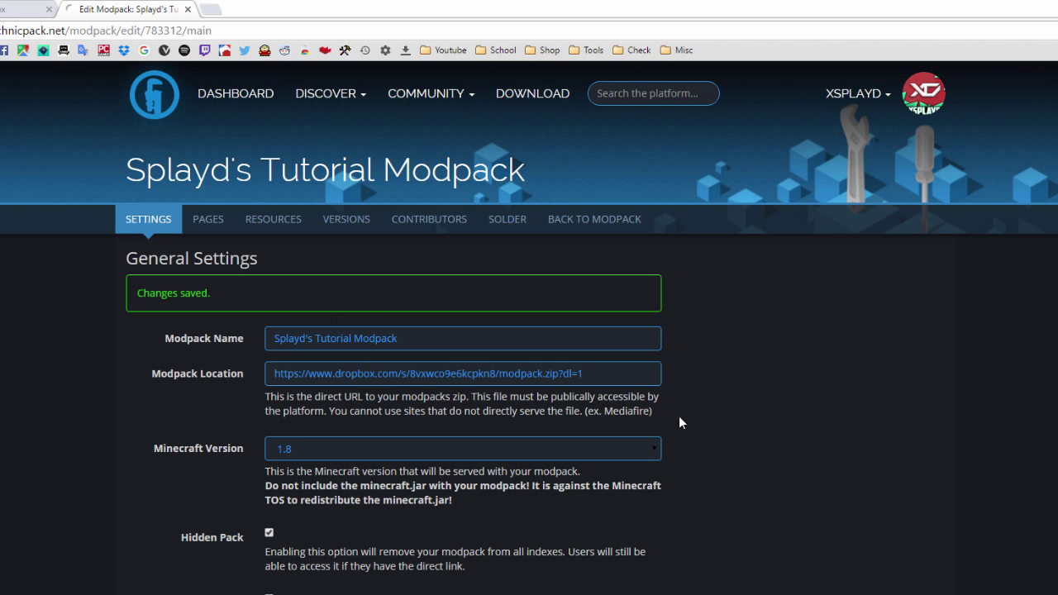
pyautogui.tripleClick(243, 296)
pyautogui.click(304, 294)
# Copy the modpack's platform URL from its overview page's install panel.
pyautogui.click(613, 219)
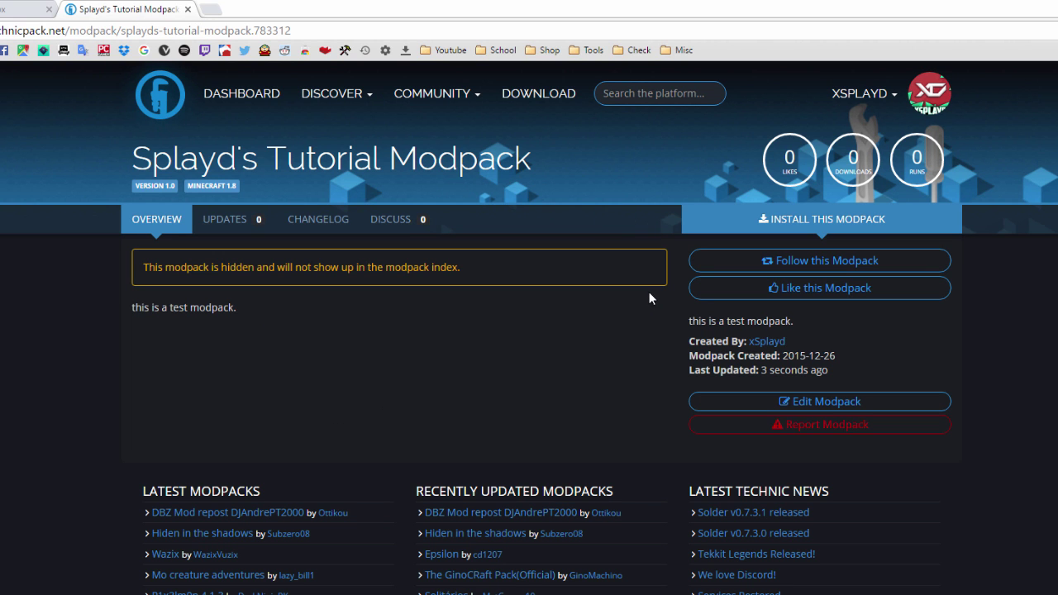
pyautogui.click(798, 224)
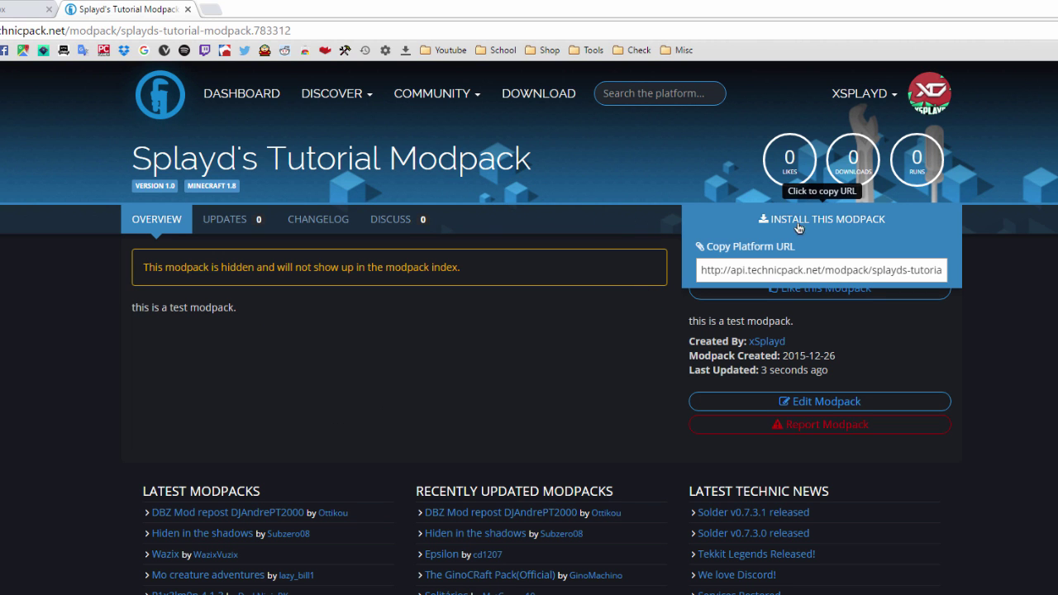
pyautogui.click(788, 268)
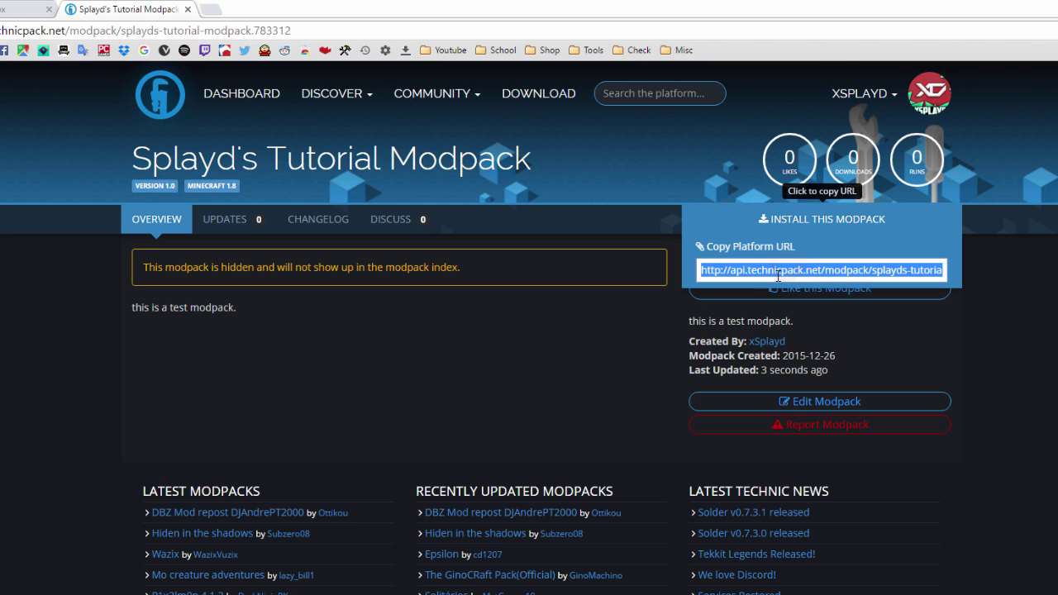
pyautogui.rightClick(778, 275)
pyautogui.click(801, 296)
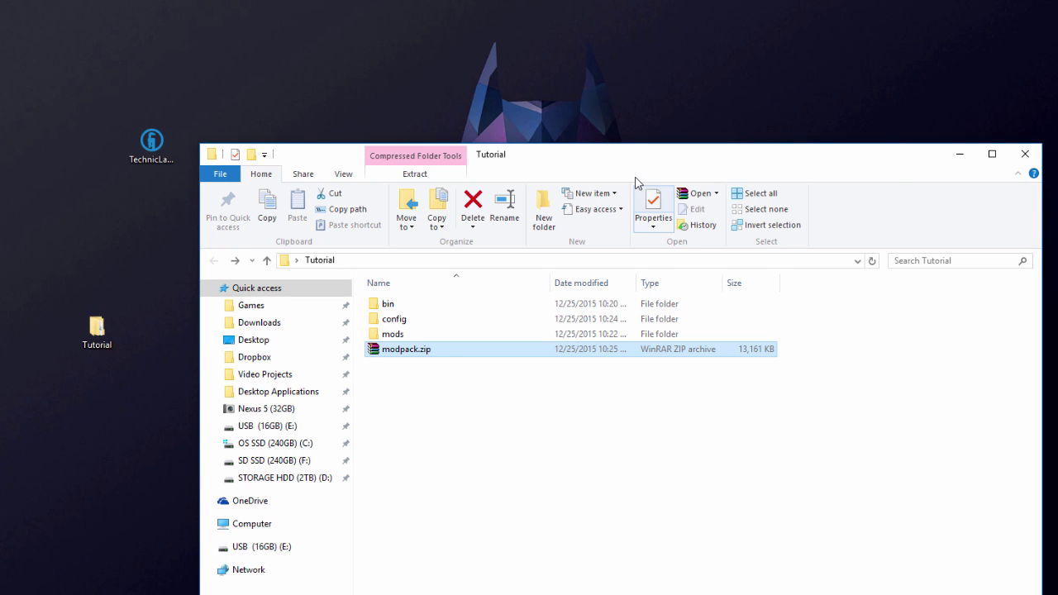
pyautogui.moveTo(635, 164); pyautogui.dragTo(576, 153)
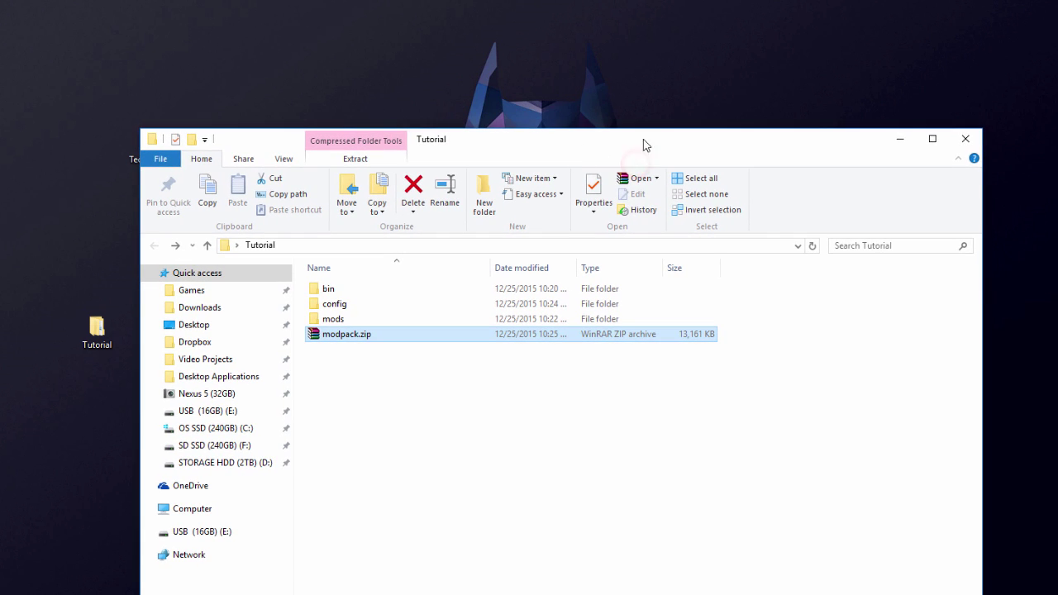
# Close the Tutorial window and delete the Tutorial folder from the desktop.
pyautogui.click(965, 140)
pyautogui.moveTo(25, 272); pyautogui.dragTo(225, 398)
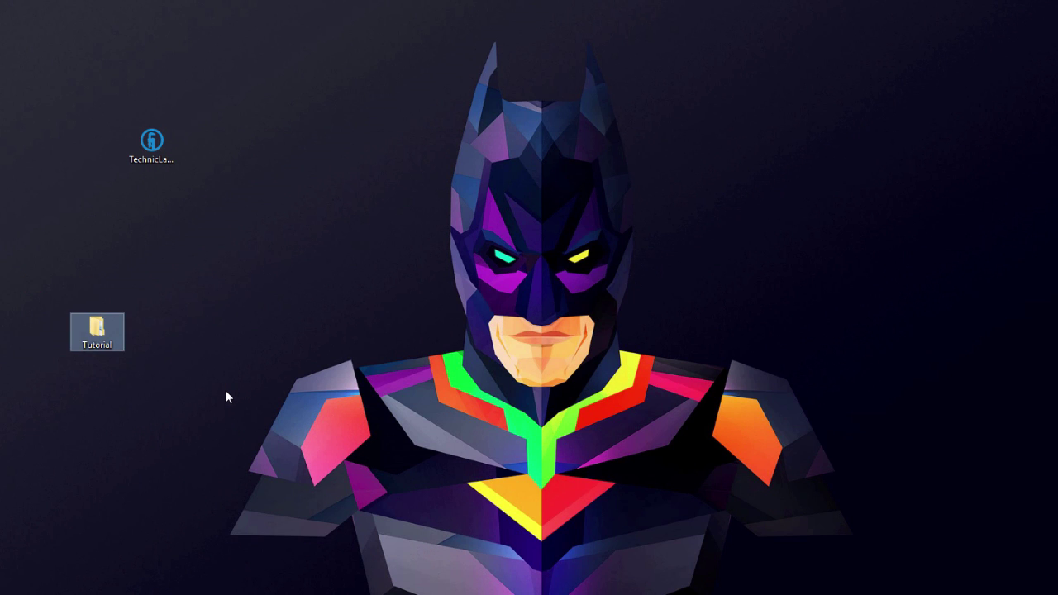
pyautogui.press('Delete')
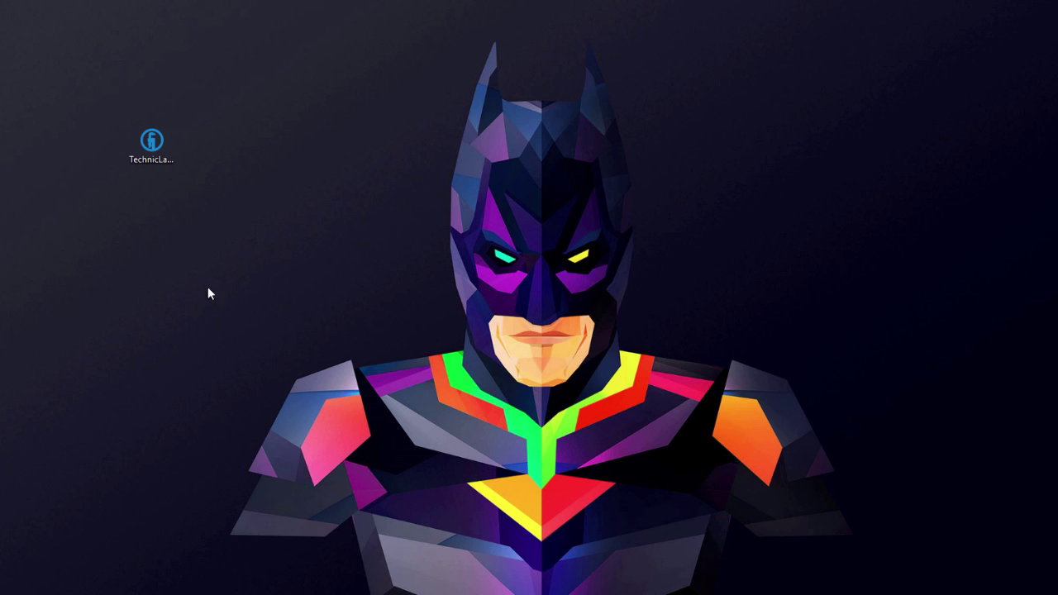
# Run TechnicLauncher.exe and do the standard launcher install.
pyautogui.click(146, 134)
pyautogui.doubleClick(149, 146)
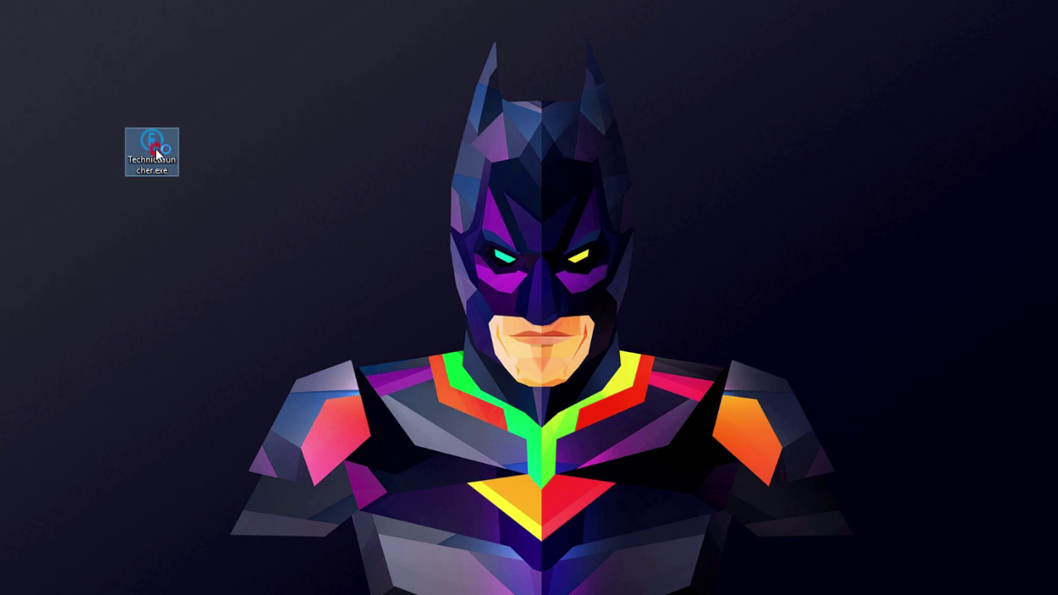
pyautogui.moveTo(447, 281); pyautogui.dragTo(434, 278)
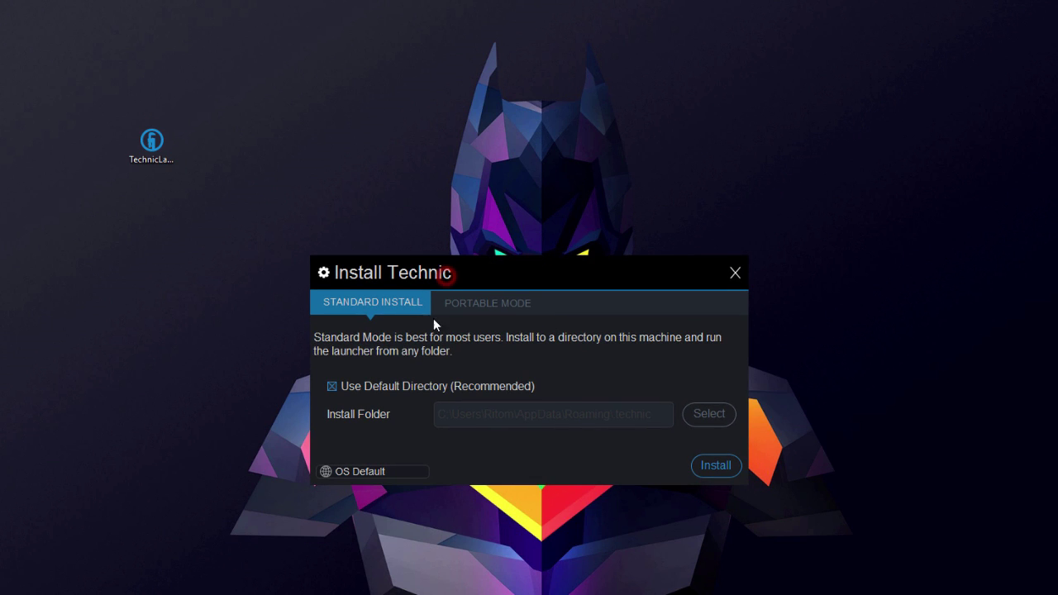
pyautogui.click(728, 468)
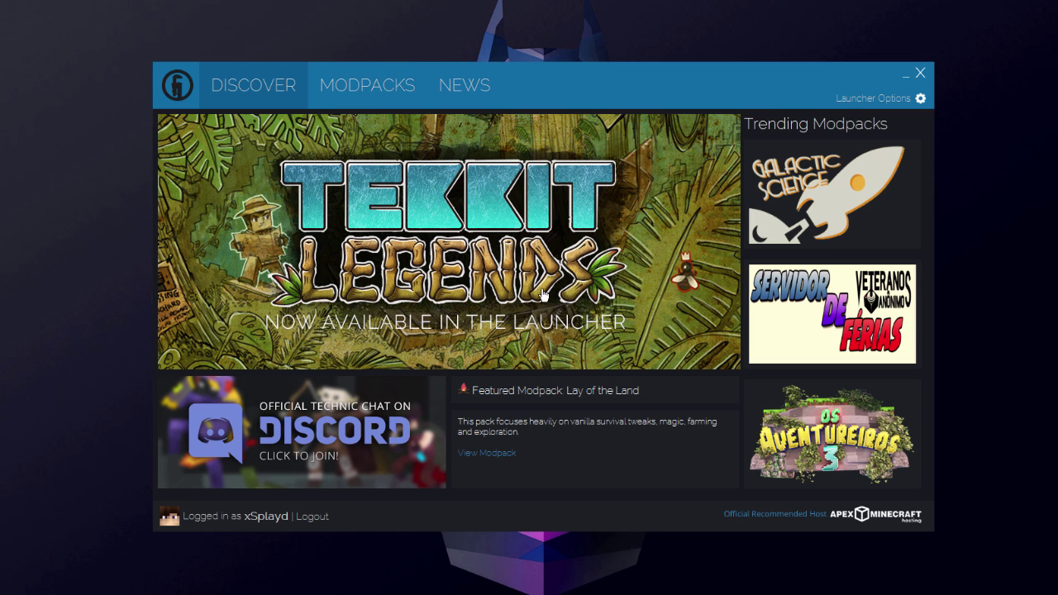
# Add the modpack in the launcher's Modpacks list by pasting its platform link.
pyautogui.click(360, 94)
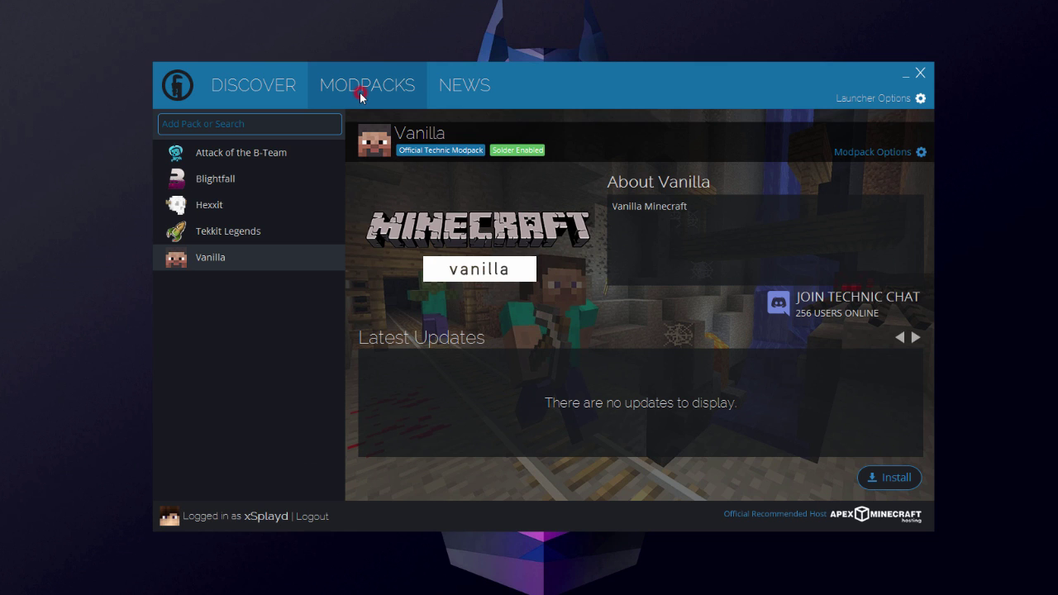
pyautogui.moveTo(506, 73); pyautogui.dragTo(463, 51)
pyautogui.click(191, 102)
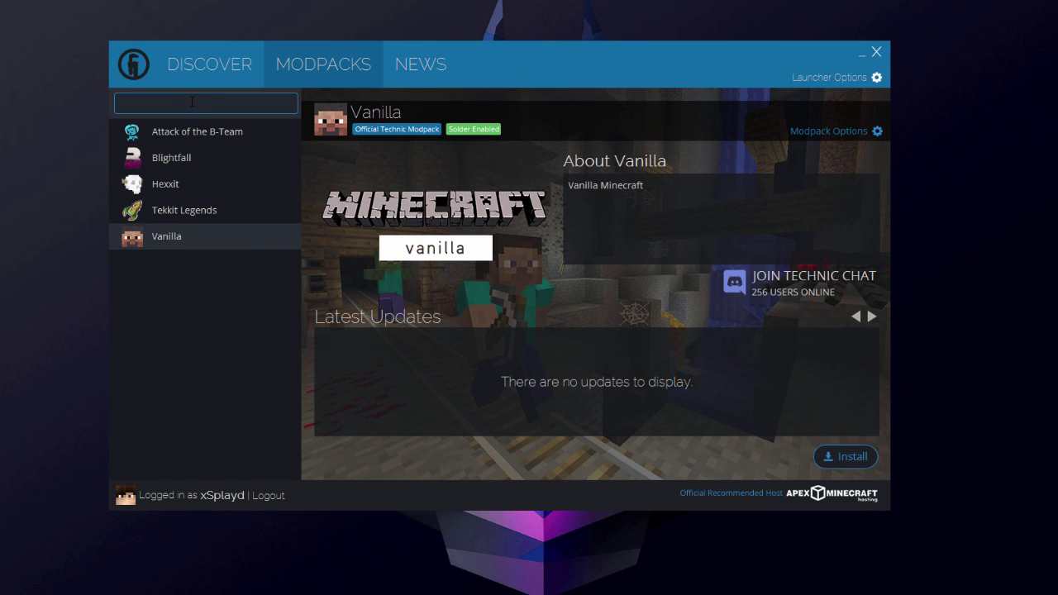
pyautogui.hotkey('ctrl', 'v')
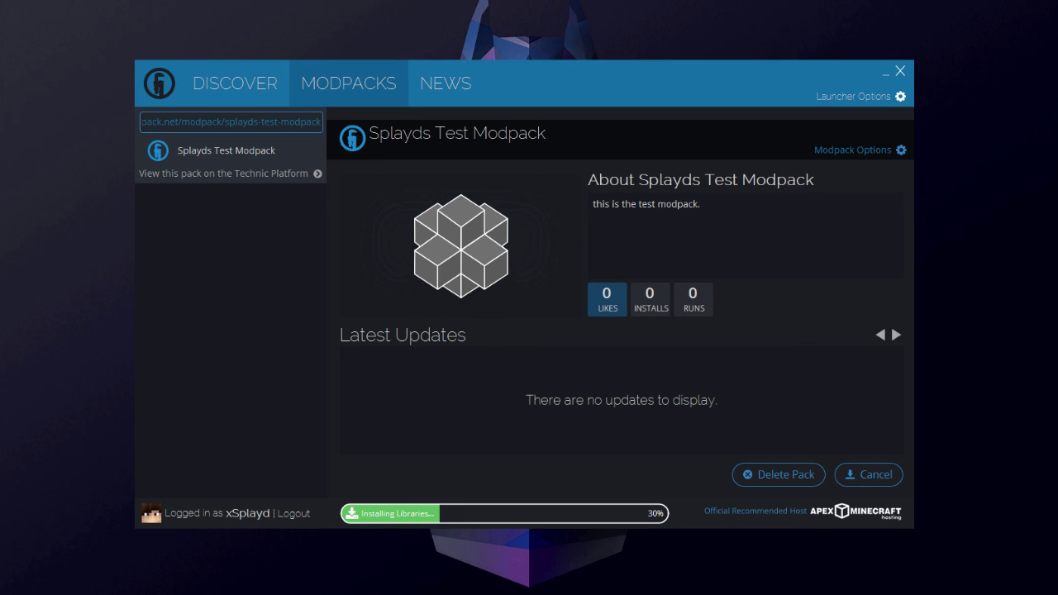
pyautogui.press('super+e')
# Go to %appdata% and open the .technic > modpacks folder.
pyautogui.click(344, 227)
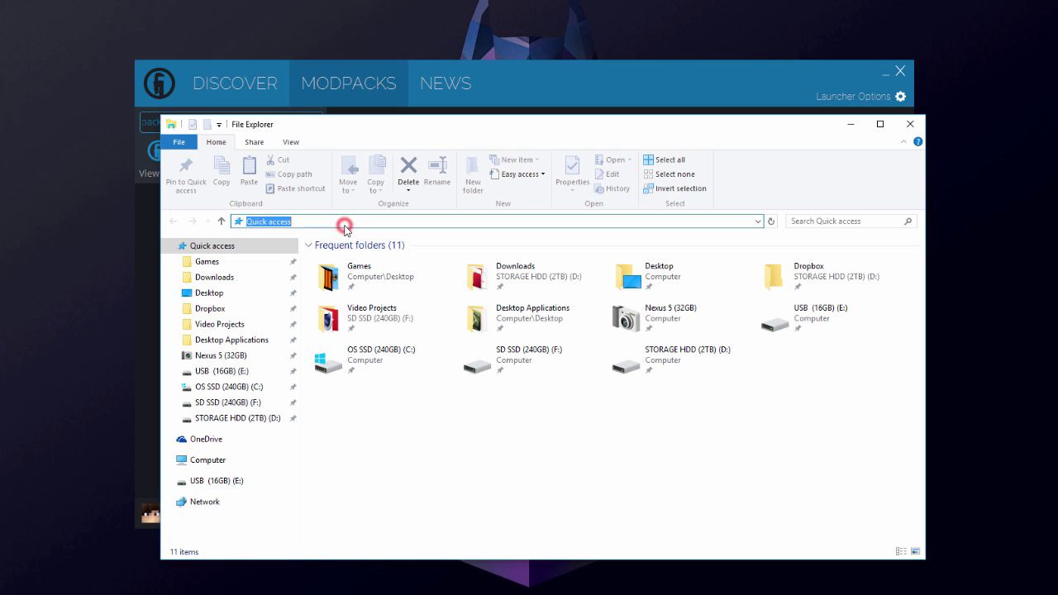
pyautogui.write('%appda')
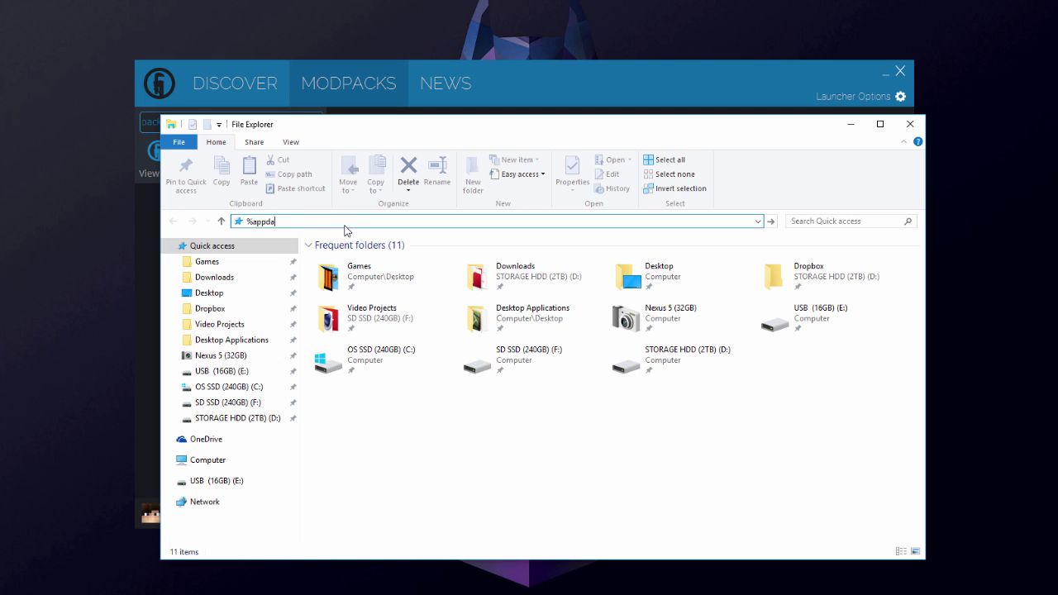
pyautogui.press('Return')
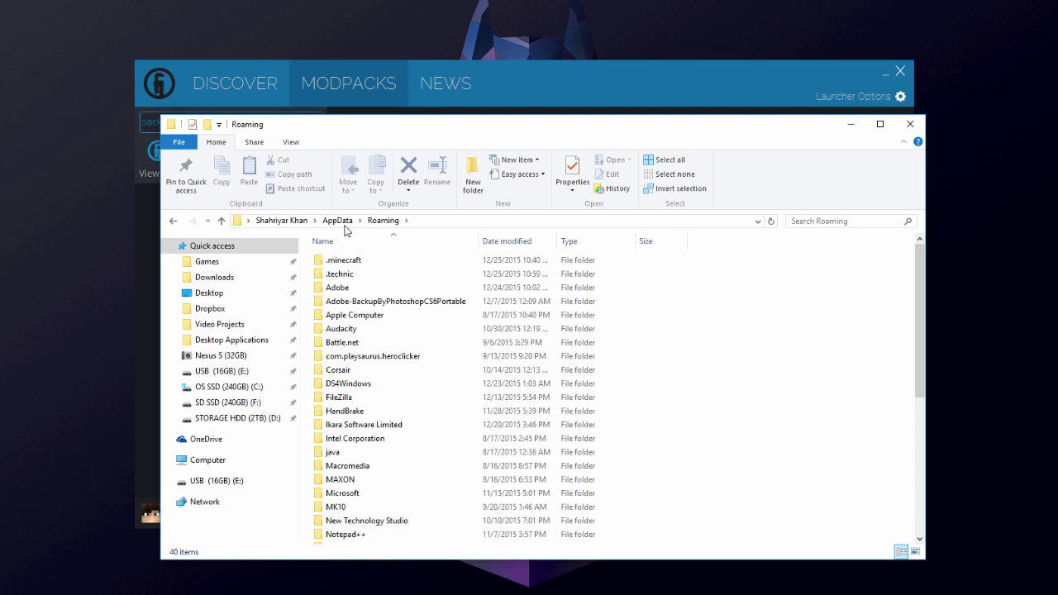
pyautogui.doubleClick(336, 274)
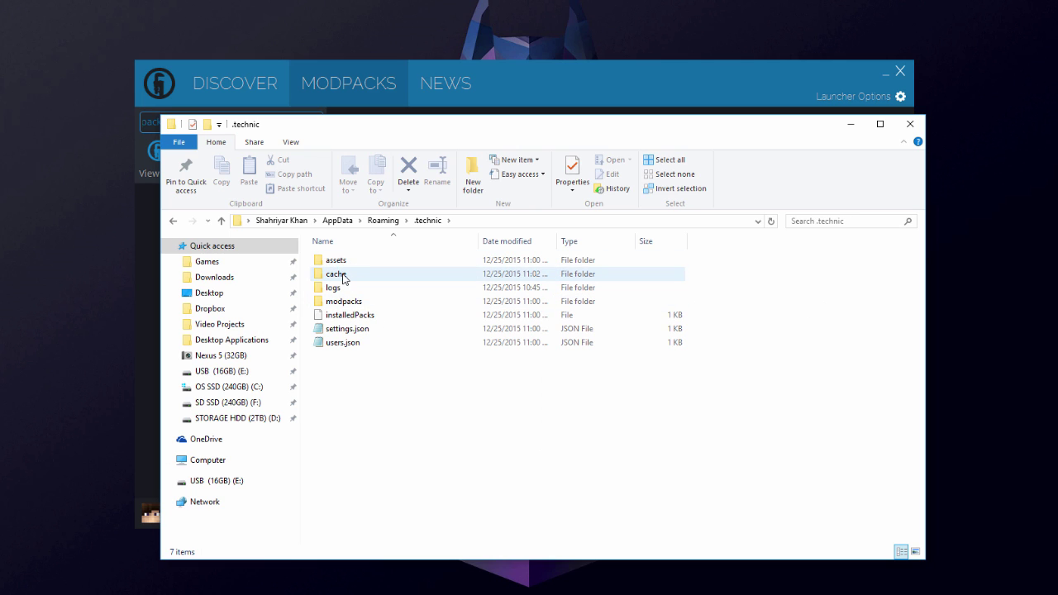
pyautogui.doubleClick(339, 274)
pyautogui.hotkey('alt', 'Left')
pyautogui.click(355, 303)
pyautogui.doubleClick(373, 304)
# Confirm the splayds-test-modpack folder is in modpacks, then close File Explorer.
pyautogui.moveTo(302, 253); pyautogui.dragTo(425, 318)
pyautogui.click(423, 316)
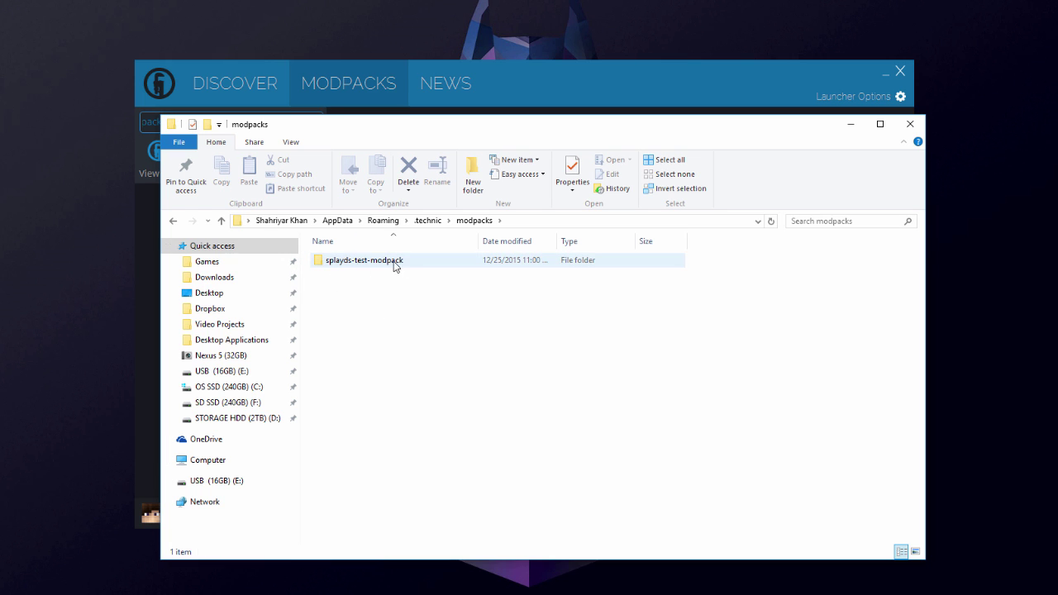
pyautogui.moveTo(444, 126); pyautogui.dragTo(412, 133)
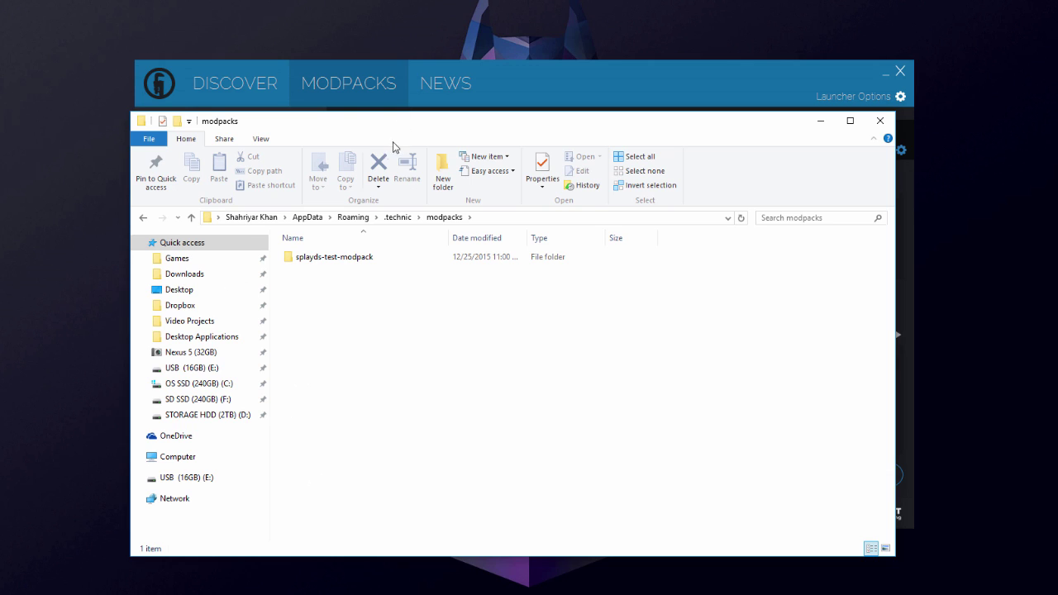
pyautogui.click(142, 218)
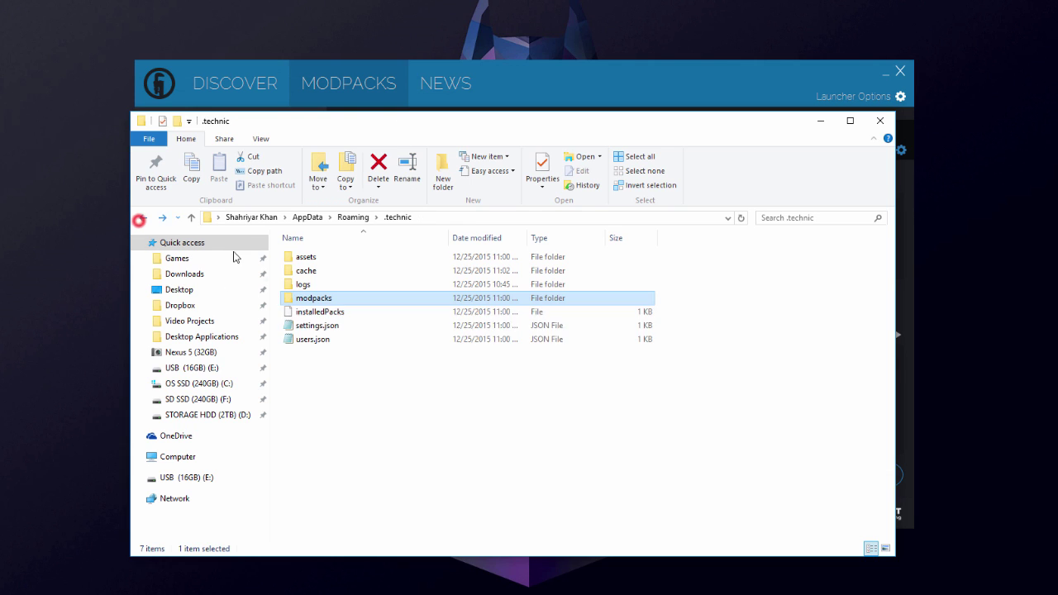
pyautogui.doubleClick(319, 301)
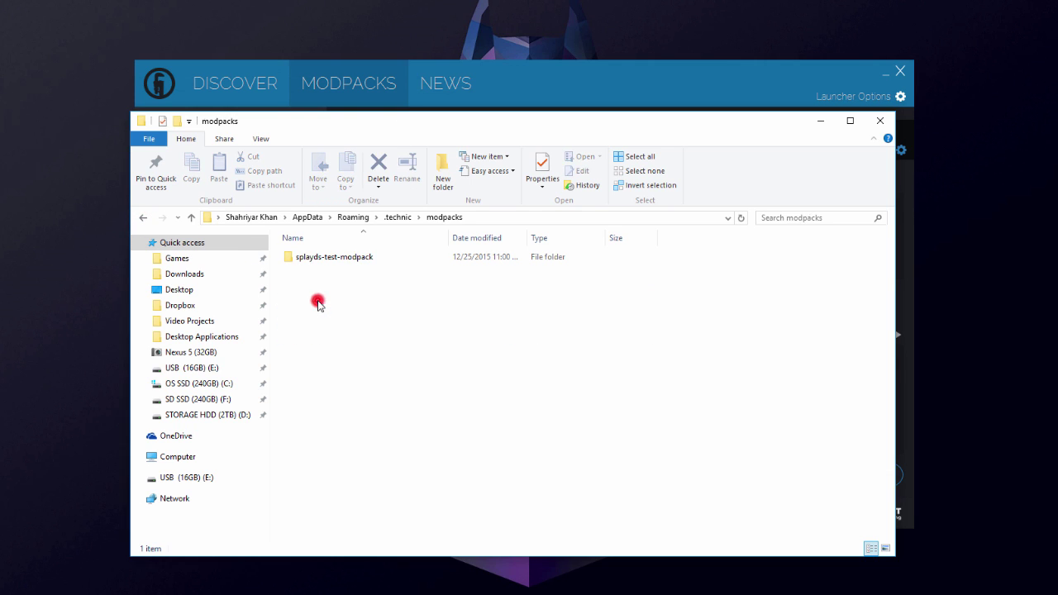
pyautogui.hotkey('alt', 'Left')
pyautogui.click(879, 122)
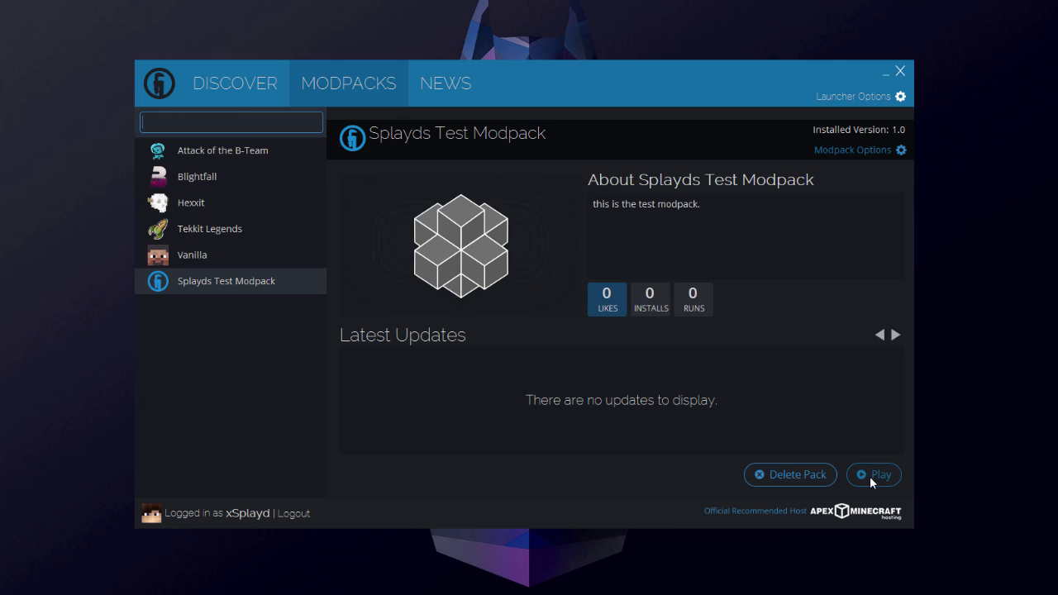
# Launch the modpack in Minecraft and scroll through its list of loaded mods.
pyautogui.click(872, 476)
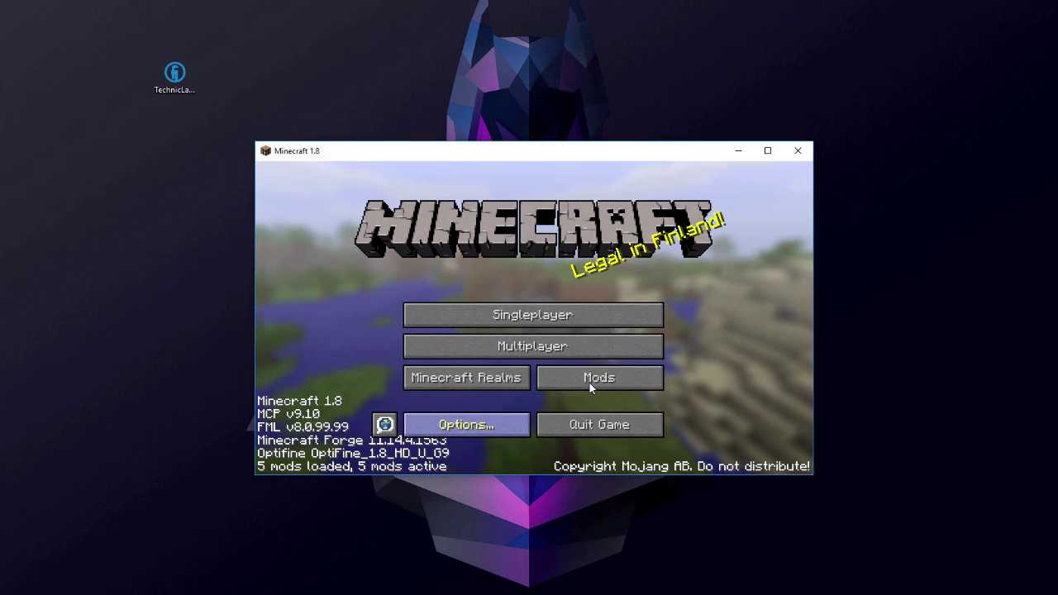
pyautogui.click(593, 379)
pyautogui.scroll(-2, 407, 248)
pyautogui.scroll(1, 415, 246)
pyautogui.click(579, 438)
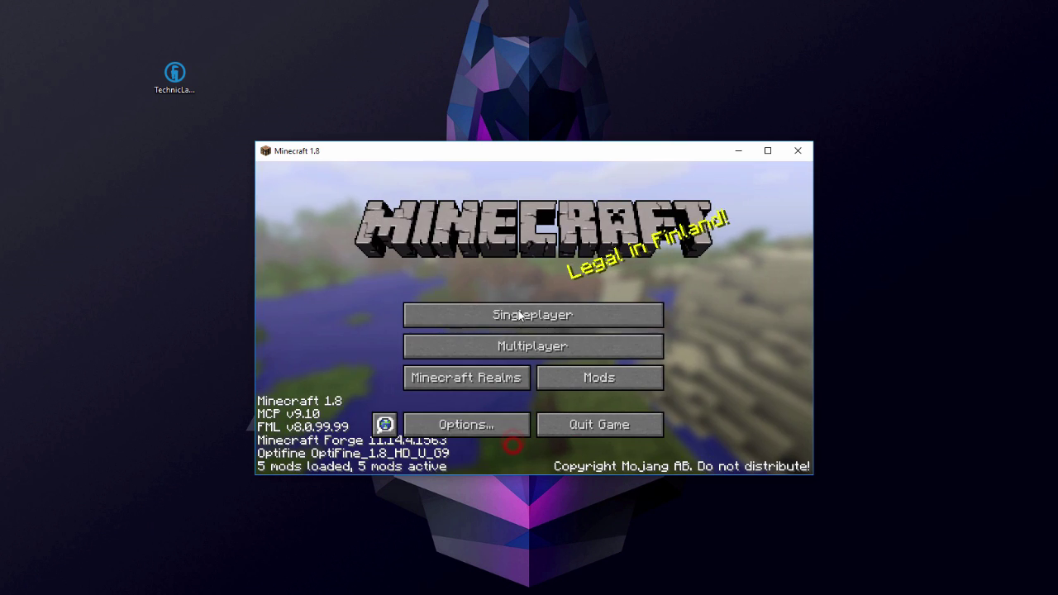
# Create and enter a new singleplayer survival world named New World.
pyautogui.click(515, 315)
pyautogui.click(567, 414)
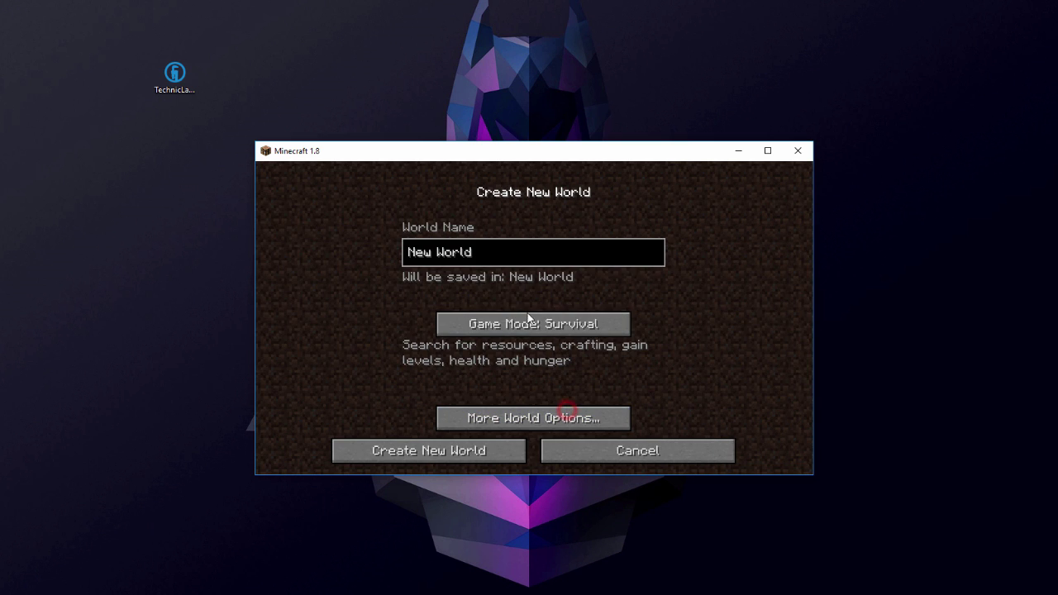
pyautogui.click(479, 457)
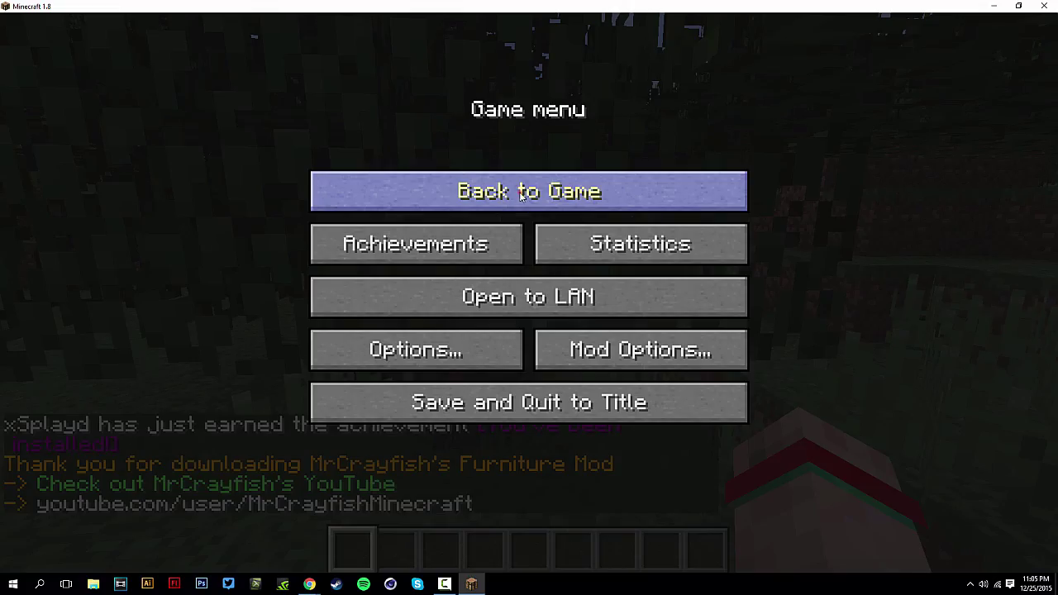
pyautogui.click(521, 192)
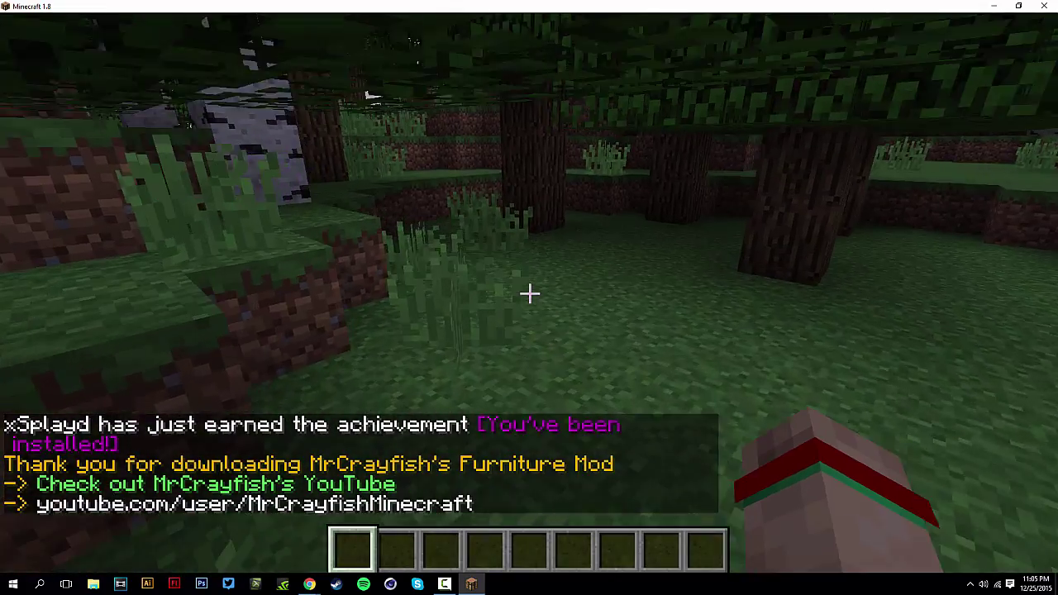
# Search the creative inventory for the TV, put it in hotbar slot 1, and place it on the grass ledge.
pyautogui.press('e')
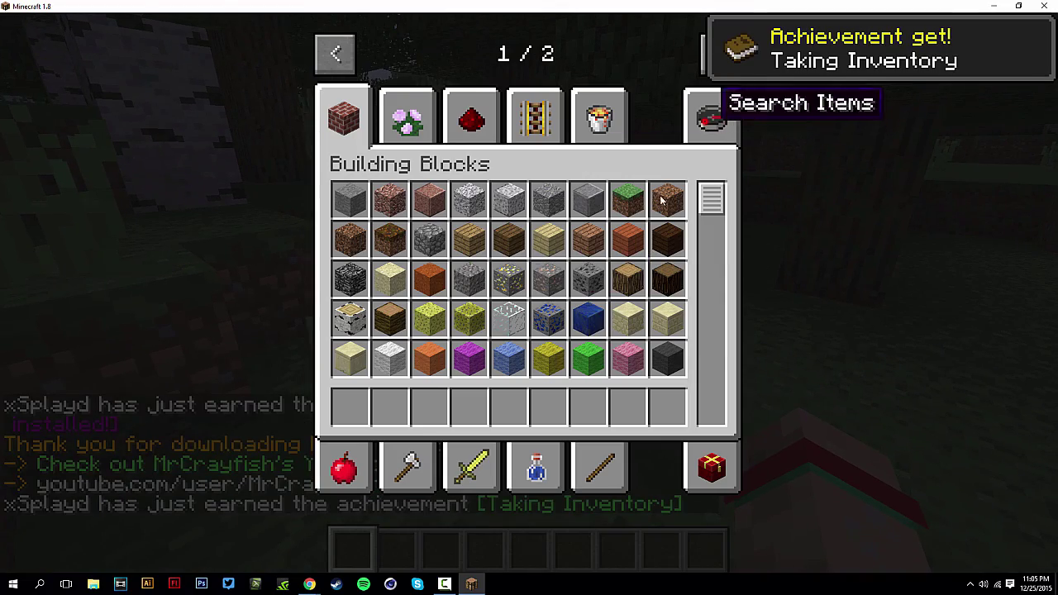
pyautogui.click(711, 120)
pyautogui.write('tvb')
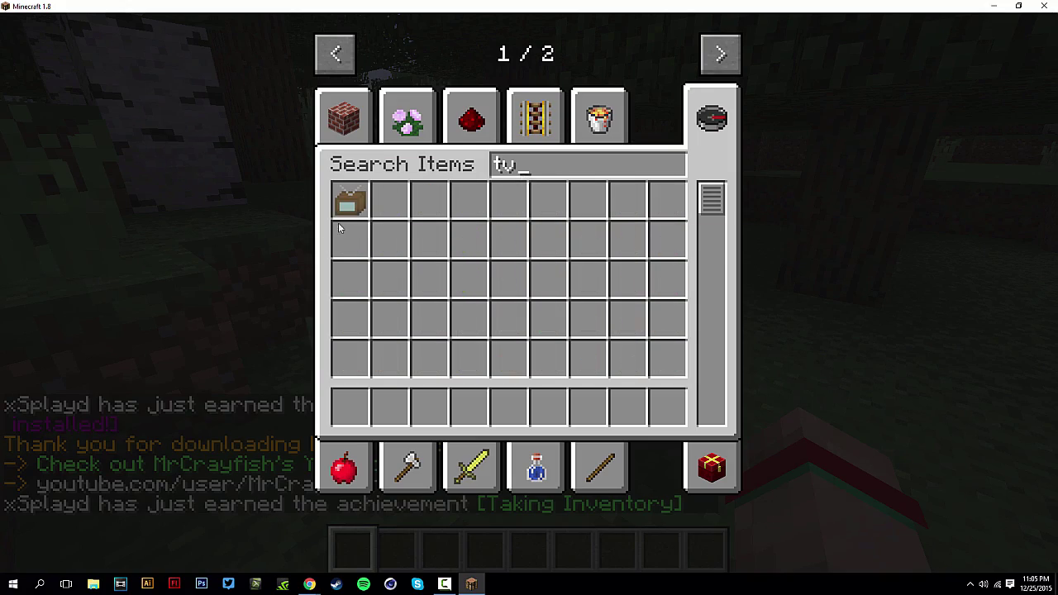
pyautogui.click(350, 202)
pyautogui.click(350, 407)
pyautogui.press('e')
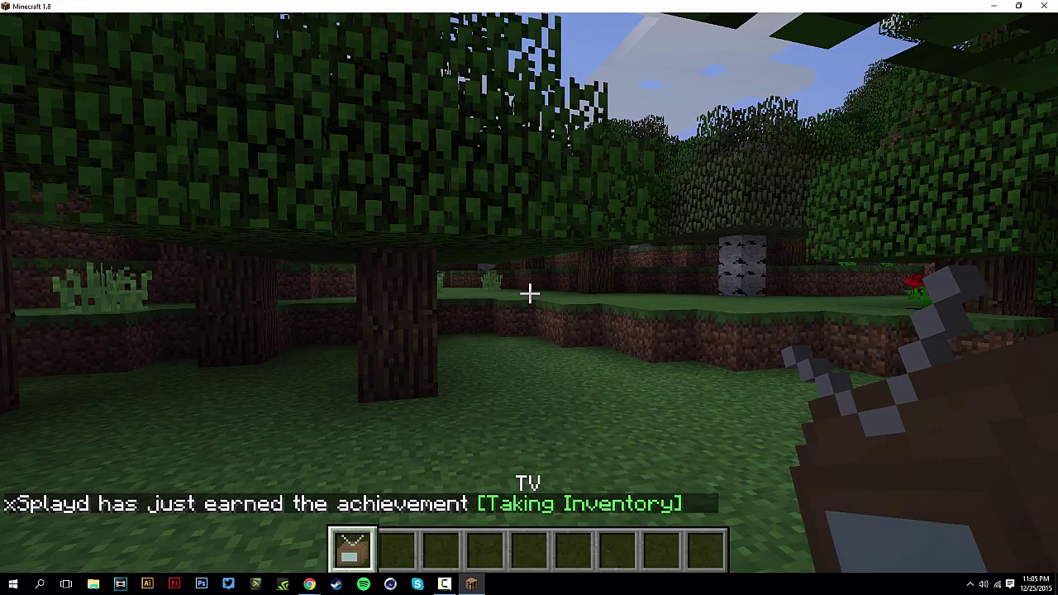
pyautogui.press('w')
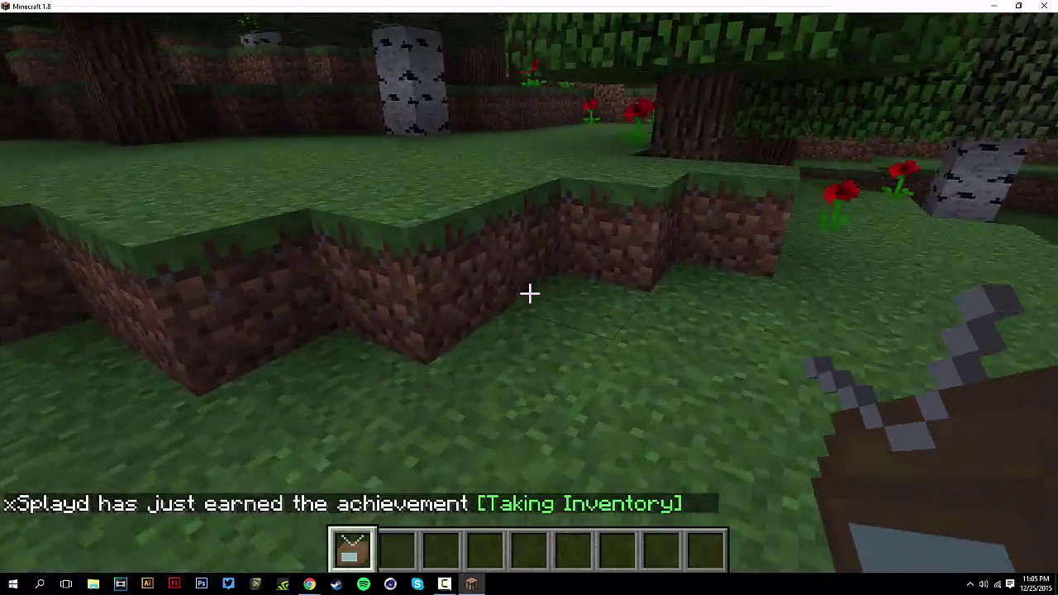
pyautogui.rightClick(529, 293)
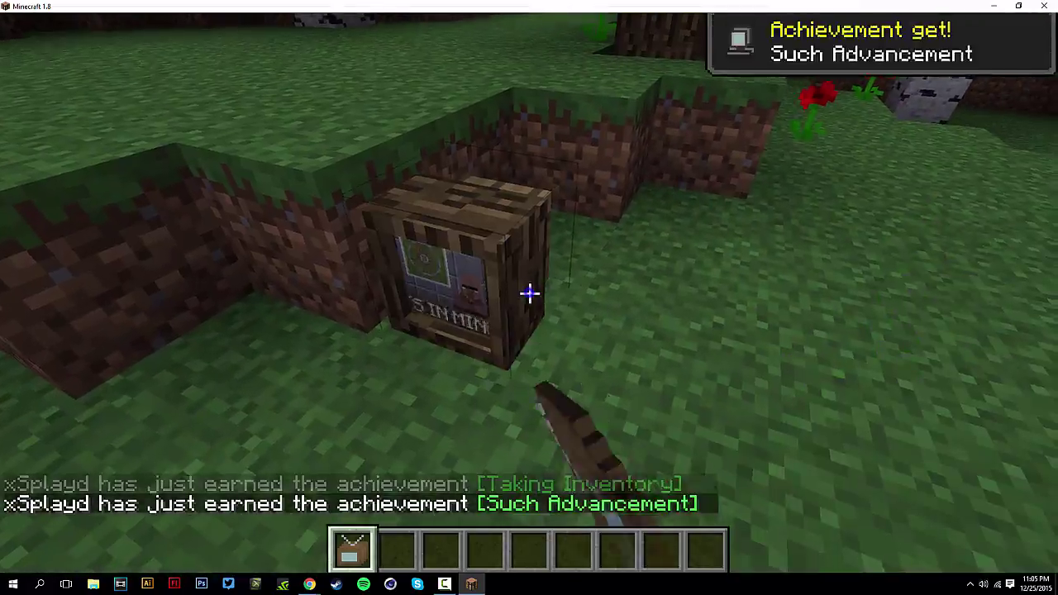
# Spawn a Magma Cube from the slot 2 spawn egg, then pause the game.
pyautogui.press('2')
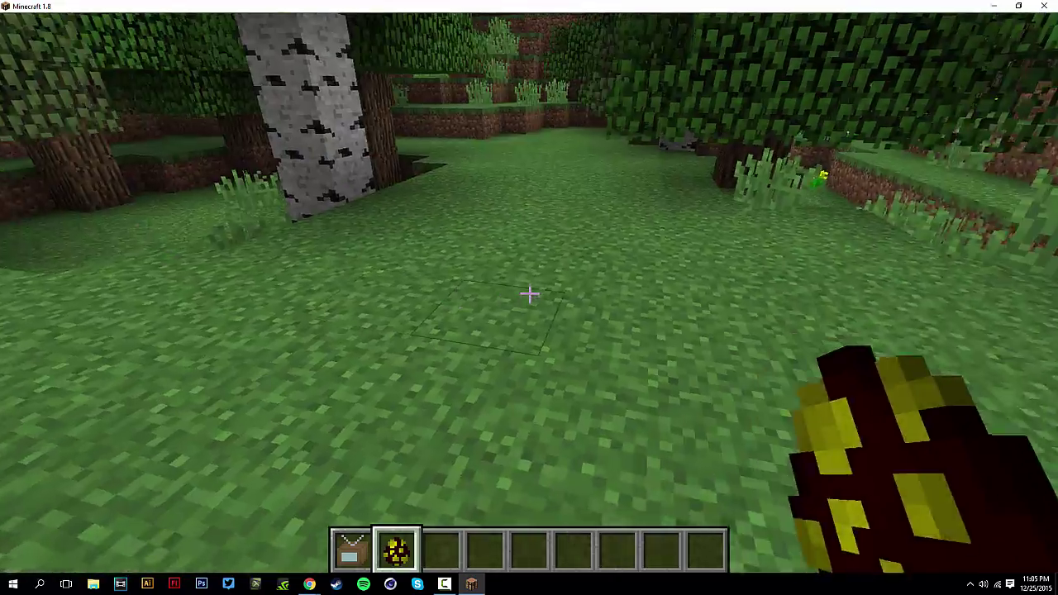
pyautogui.rightClick(529, 293)
pyautogui.press('3')
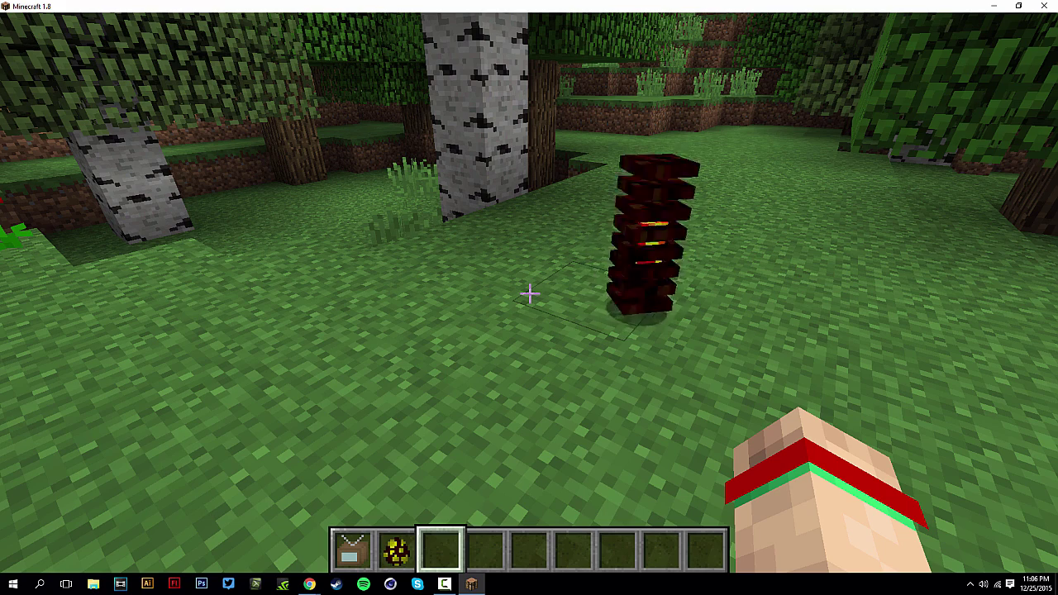
pyautogui.press('Escape')
pyautogui.moveTo(310, 584)
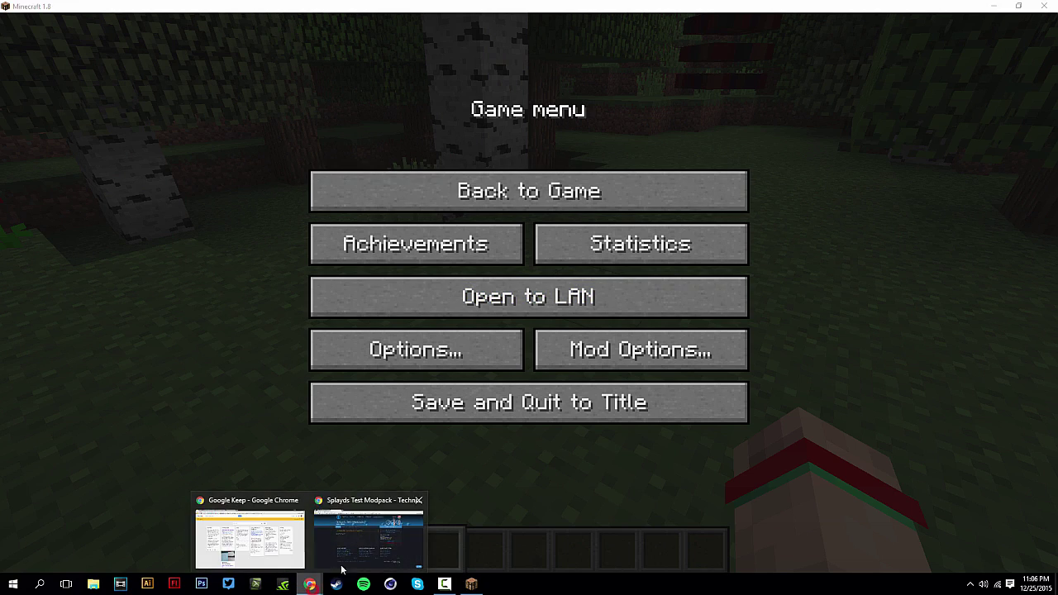
pyautogui.click(372, 524)
pyautogui.click(744, 168)
pyautogui.click(714, 207)
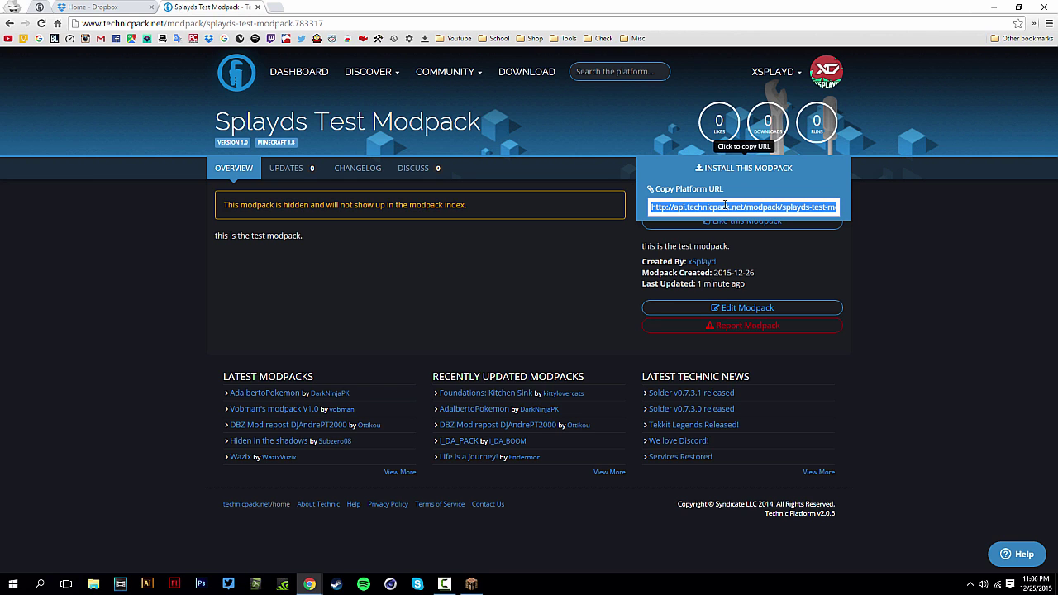
pyautogui.click(995, 6)
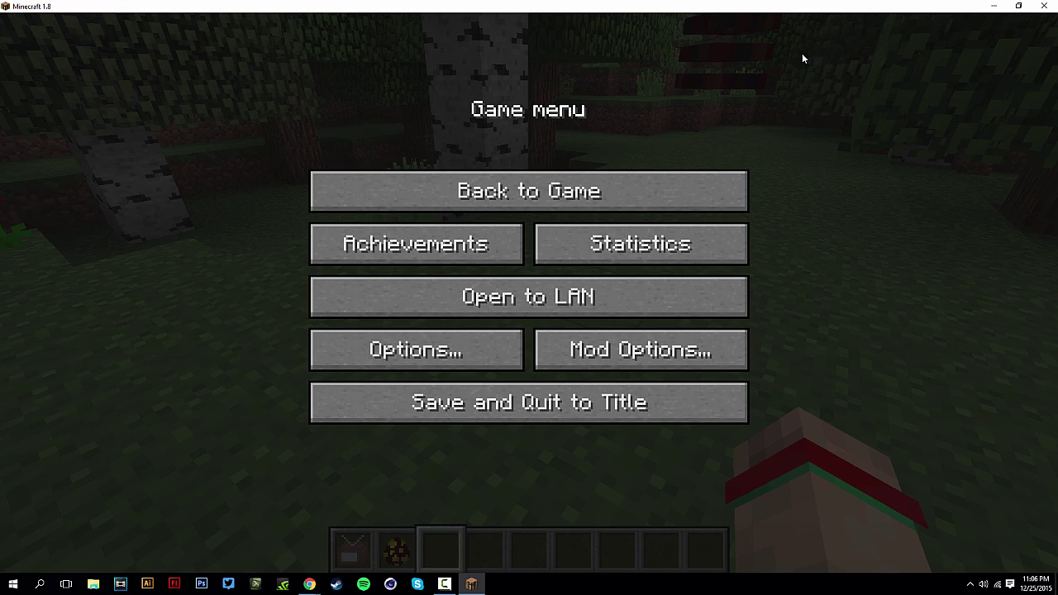